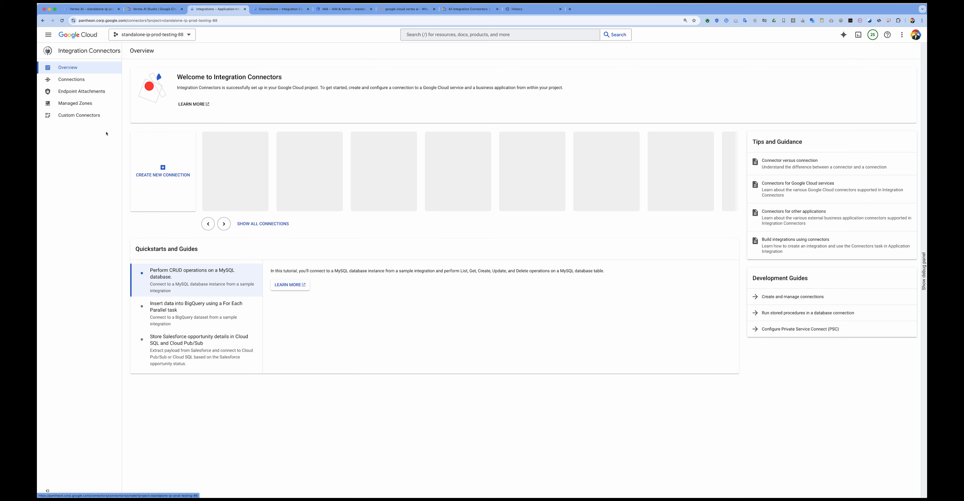
Step: Start a new connection in Integration Connectors and choose a European region as its location, finding it with the filter "euro"
{"action": "left_click", "coordinate": [83, 82]}
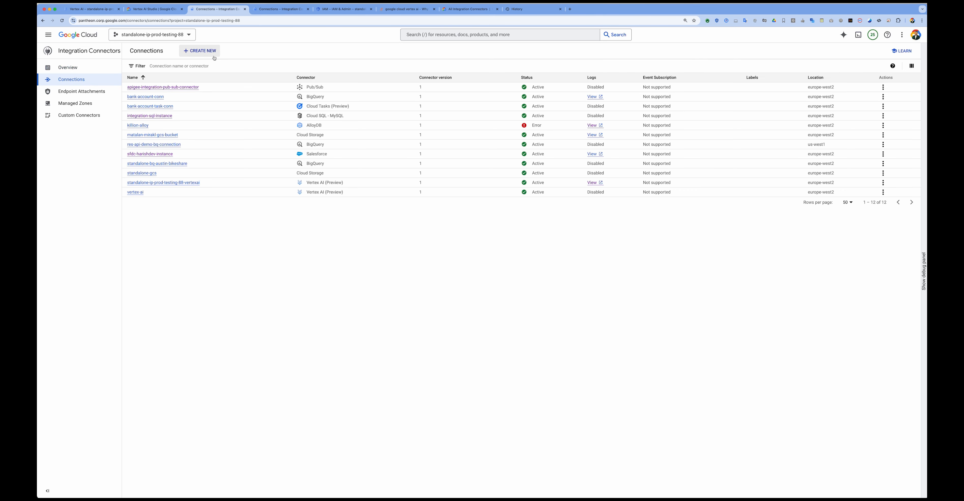
{"action": "left_click", "coordinate": [203, 53]}
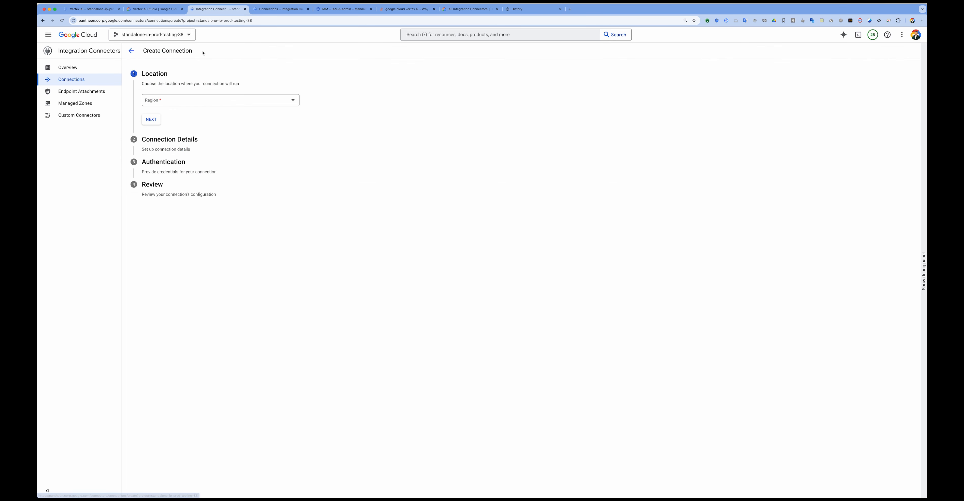
{"action": "left_click", "coordinate": [192, 100]}
{"action": "scroll", "coordinate": [194, 175], "scroll_direction": "down", "scroll_amount": 3}
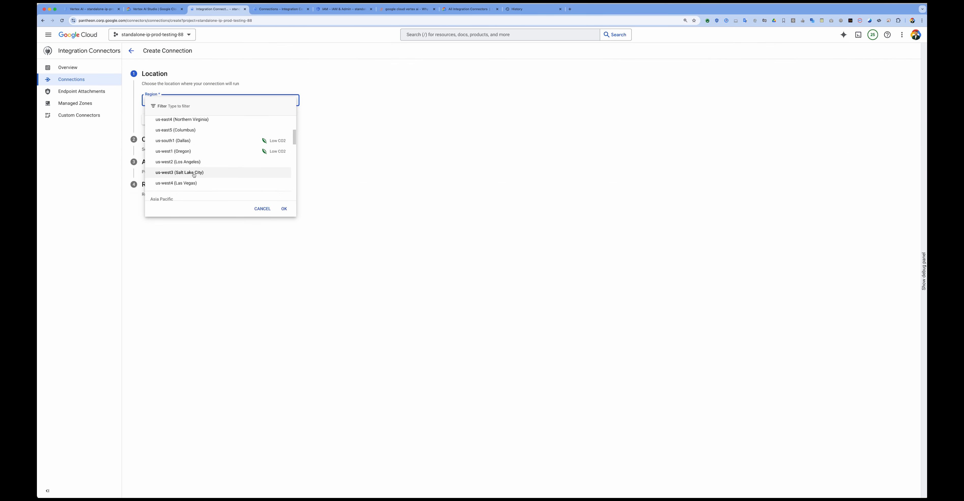
{"action": "type", "text": "euro"}
{"action": "left_click", "coordinate": [194, 176]}
{"action": "left_click", "coordinate": [151, 119]}
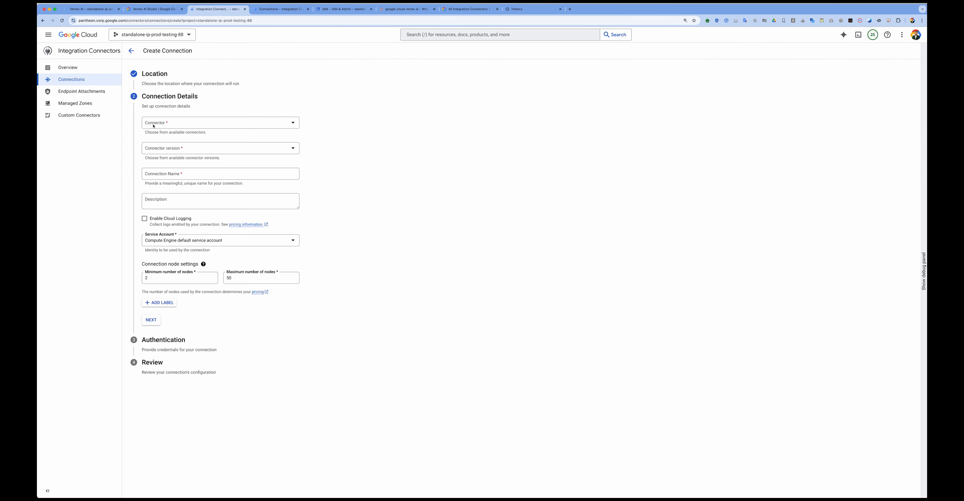
Step: Select the Vertex AI (Preview) connector, name the connection pos-vertex-ai-prompt, and continue to its destinations
{"action": "left_click", "coordinate": [166, 123]}
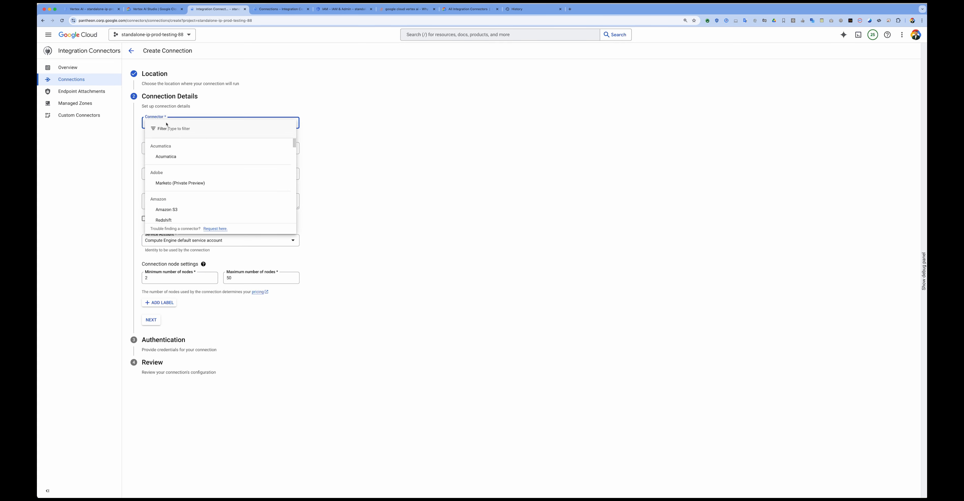
{"action": "type", "text": "ver"}
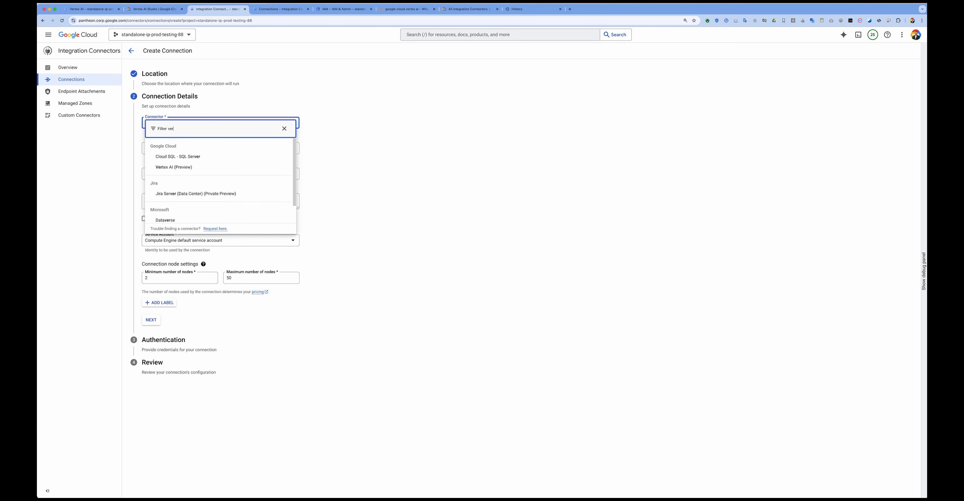
{"action": "left_click", "coordinate": [175, 167]}
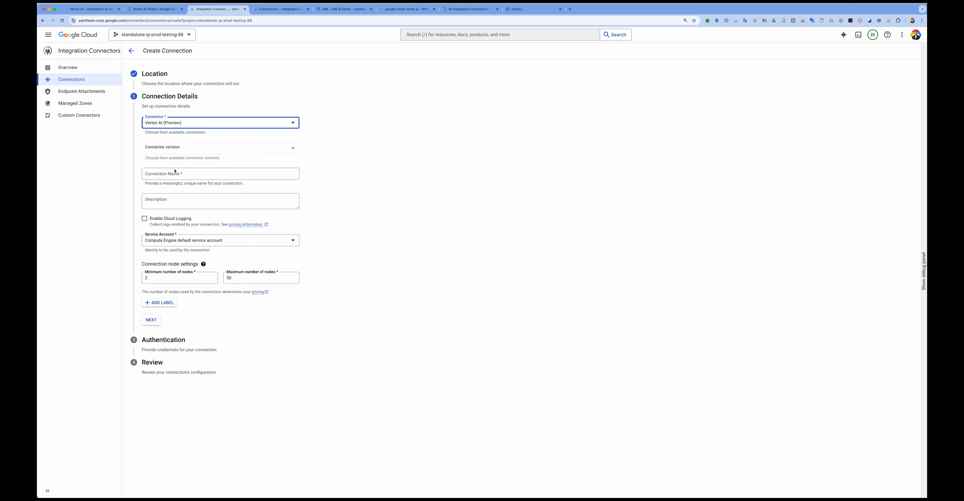
{"action": "left_click", "coordinate": [172, 173]}
{"action": "type", "text": "pos-vertex-ai-prompt"}
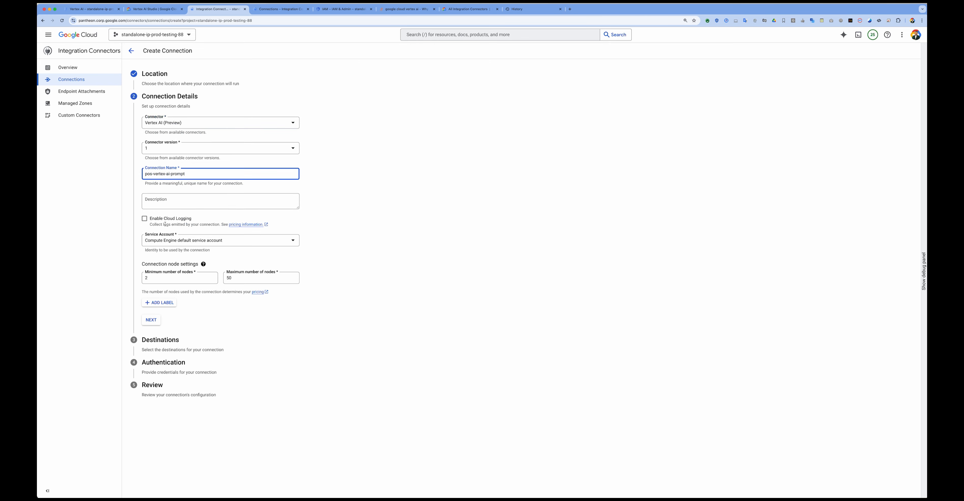
{"action": "left_click", "coordinate": [152, 321]}
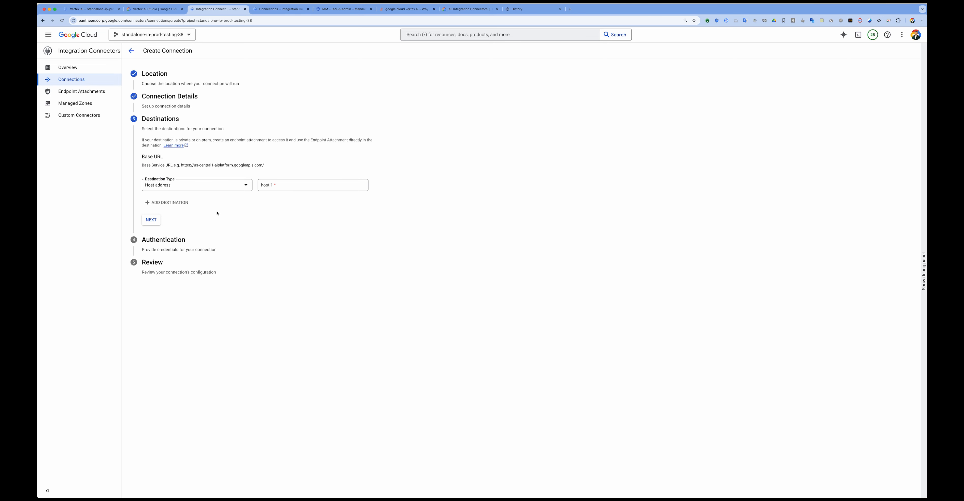
Step: Copy the API endpoint us-central1-aiplatform.googleapis.com from the cURL code of POS-Sample-Prompt and return to the connection setup
{"action": "left_click_drag", "start_coordinate": [182, 164], "coordinate": [266, 165]}
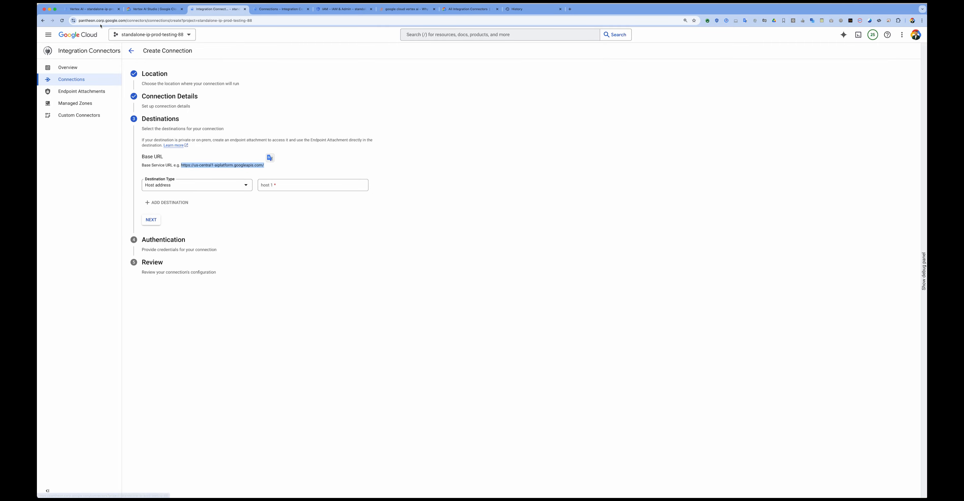
{"action": "left_click", "coordinate": [96, 12]}
{"action": "left_click", "coordinate": [892, 51]}
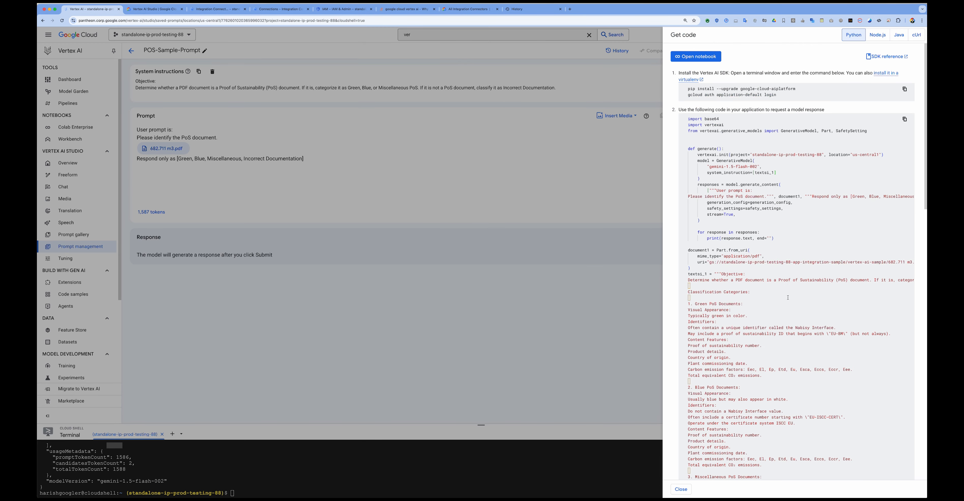
{"action": "left_click", "coordinate": [916, 35]}
{"action": "scroll", "coordinate": [737, 444], "scroll_direction": "down", "scroll_amount": 2}
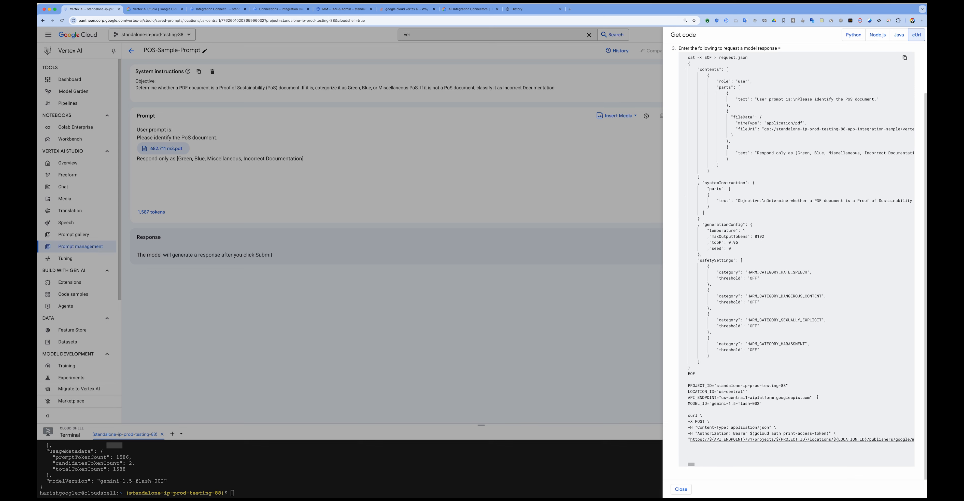
{"action": "mouse_move", "coordinate": [818, 397]}
{"action": "left_mouse_down"}
{"action": "mouse_move", "coordinate": [712, 60]}
{"action": "mouse_move", "coordinate": [701, 404]}
{"action": "mouse_move", "coordinate": [813, 397]}
{"action": "left_mouse_up"}
{"action": "left_click", "coordinate": [729, 398]}
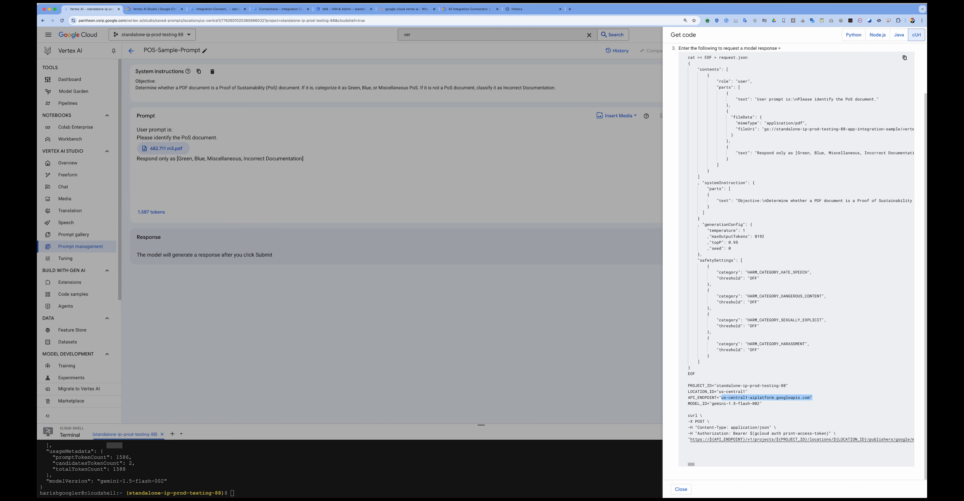
{"action": "key", "text": "super+3"}
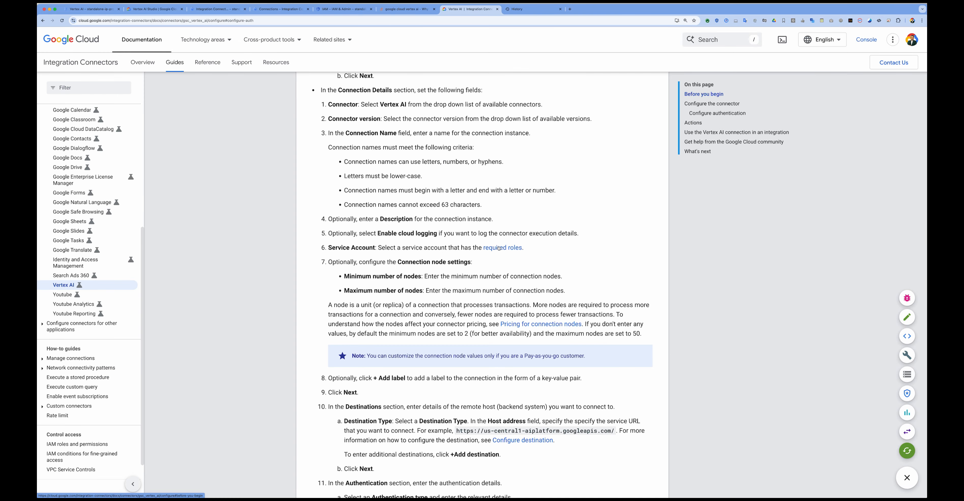
Step: Check the service account's required roles in the Vertex AI connector documentation and return to the connection setup
{"action": "left_click", "coordinate": [499, 249]}
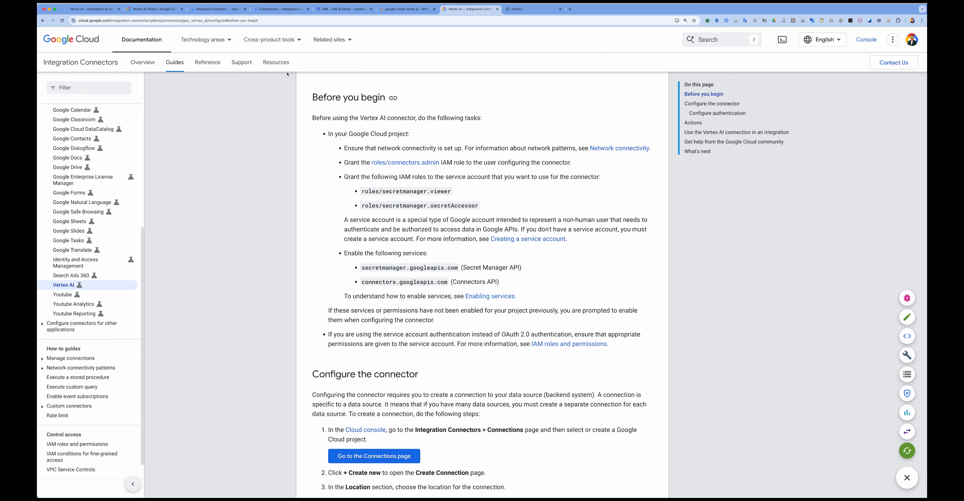
{"action": "left_click", "coordinate": [210, 9]}
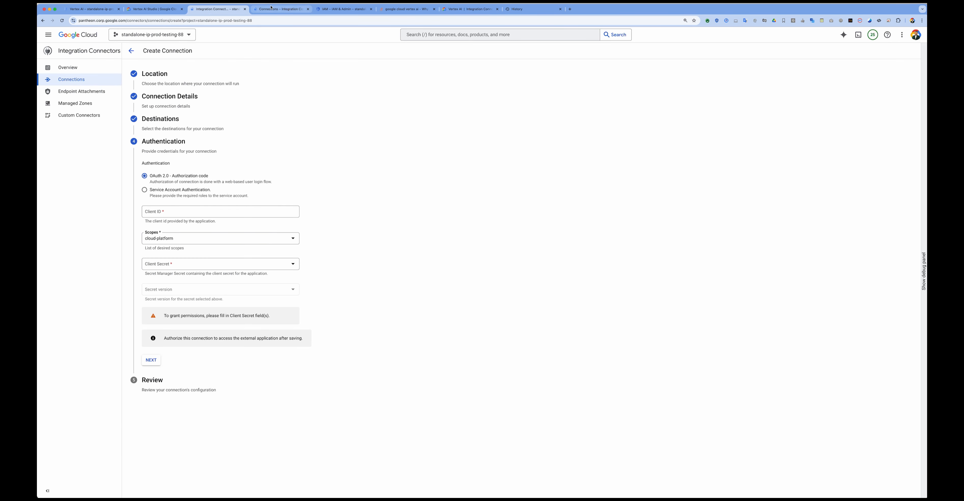
Step: Create a service account named pos-prompt-test-sa in the project's IAM & Admin area
{"action": "left_click", "coordinate": [281, 9]}
{"action": "left_click", "coordinate": [56, 35]}
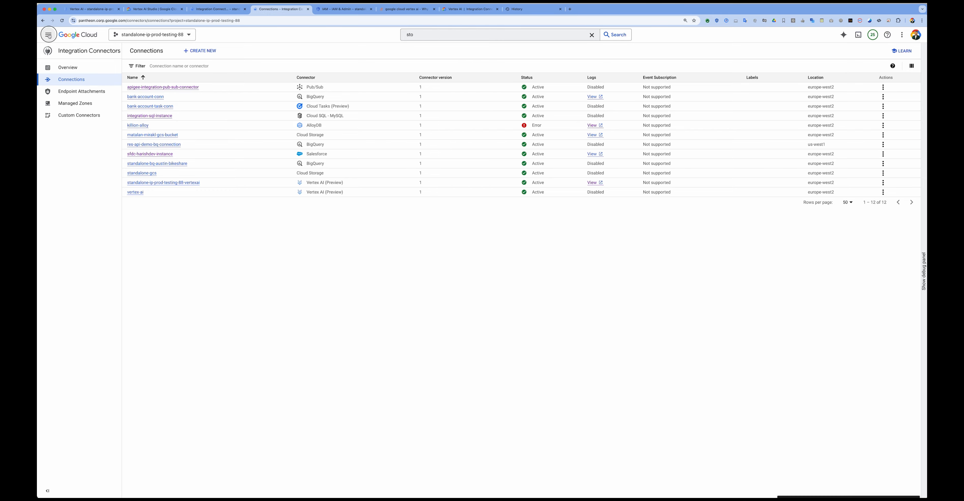
{"action": "mouse_move", "coordinate": [72, 140]}
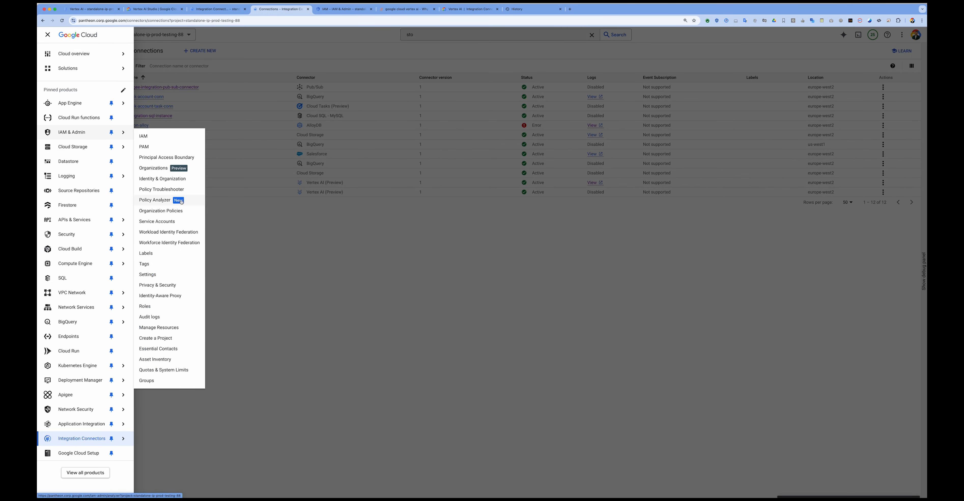
{"action": "left_click", "coordinate": [163, 222]}
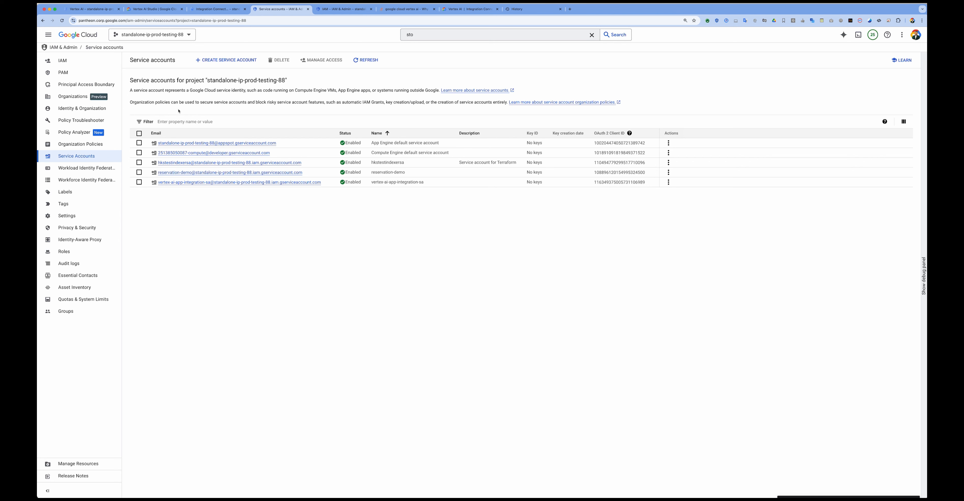
{"action": "left_click", "coordinate": [226, 60]}
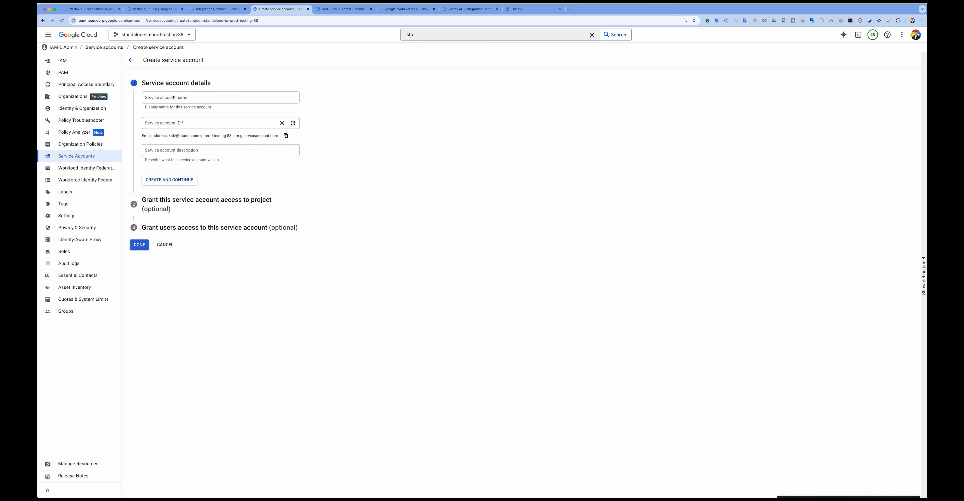
{"action": "left_click", "coordinate": [173, 97]}
{"action": "type", "text": "pos-prompt-test-sa"}
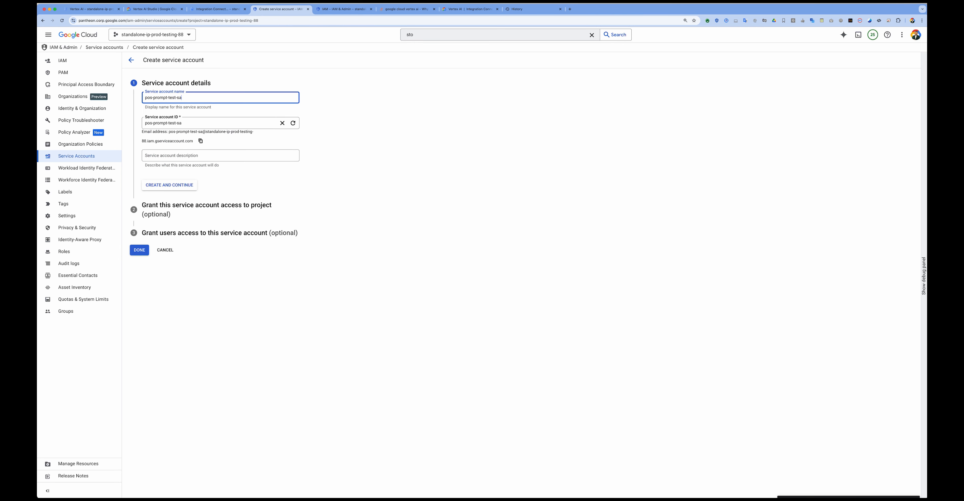
{"action": "left_click", "coordinate": [173, 186]}
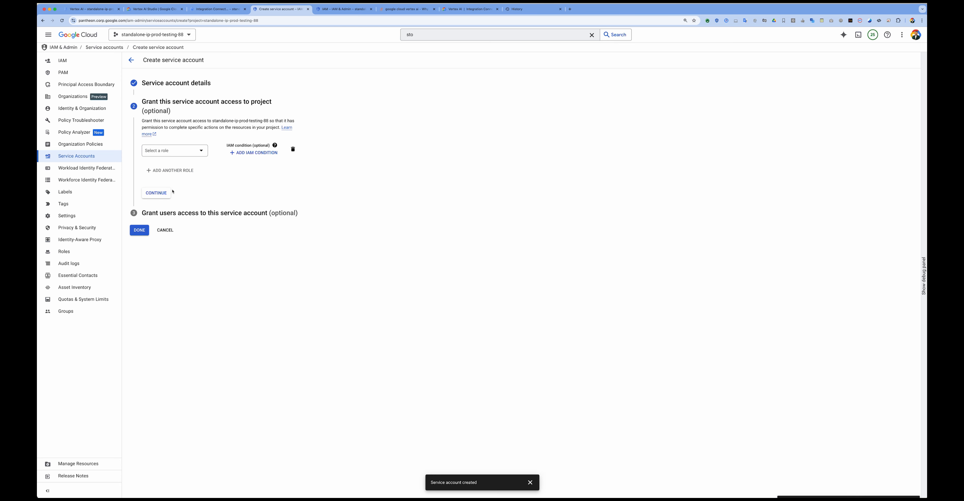
Step: Assign the AI Platform Admin role to the new service account
{"action": "left_click", "coordinate": [166, 151]}
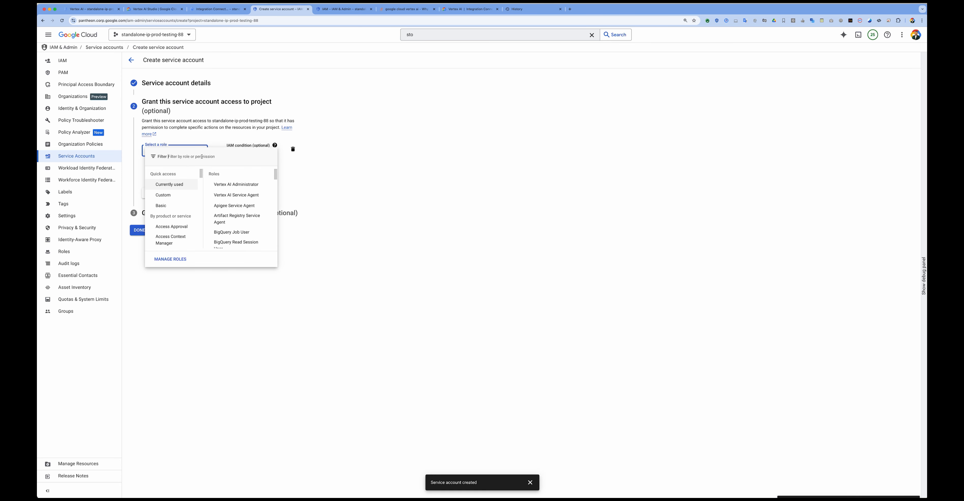
{"action": "type", "text": "ai"}
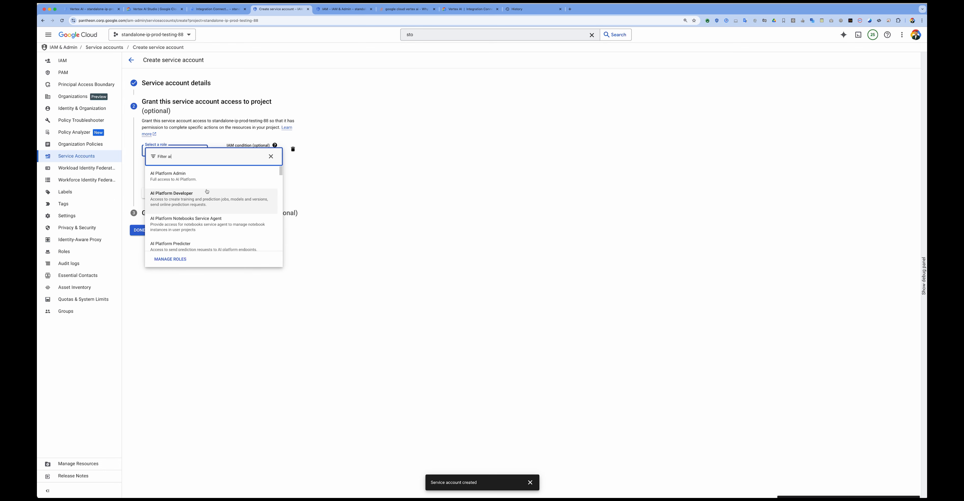
{"action": "scroll", "coordinate": [200, 224], "scroll_direction": "down", "scroll_amount": 1}
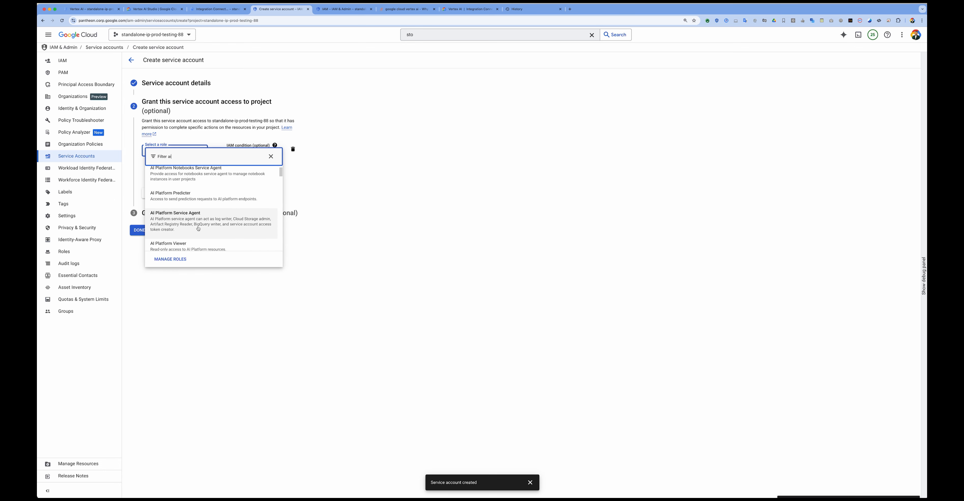
{"action": "scroll", "coordinate": [190, 180], "scroll_direction": "up", "scroll_amount": 1}
{"action": "left_click", "coordinate": [190, 178]}
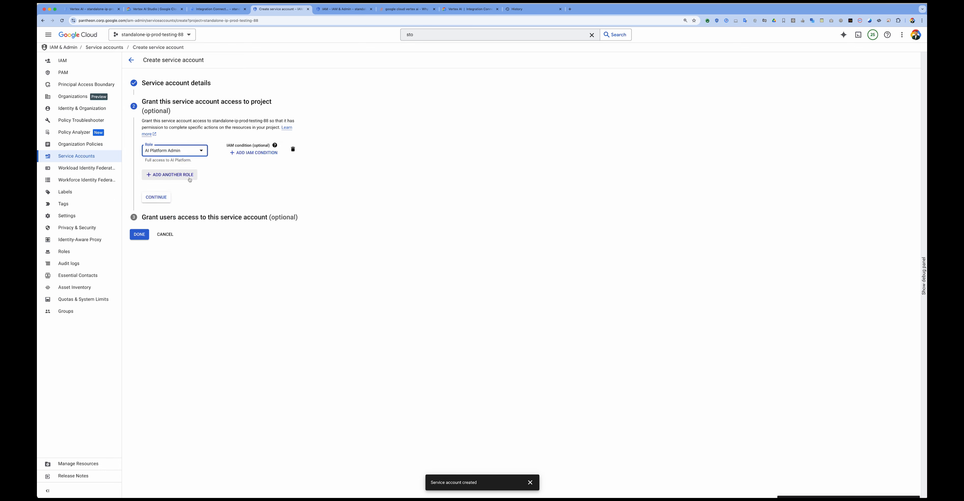
Step: Add the Vertex AI Administrator role to the service account and finish its setup
{"action": "left_click", "coordinate": [190, 178]}
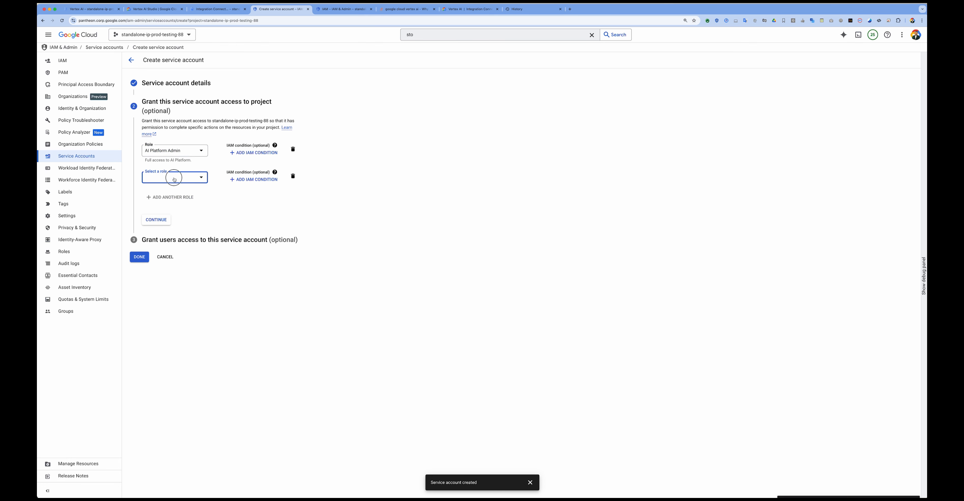
{"action": "left_click", "coordinate": [175, 178]}
{"action": "type", "text": "ve"}
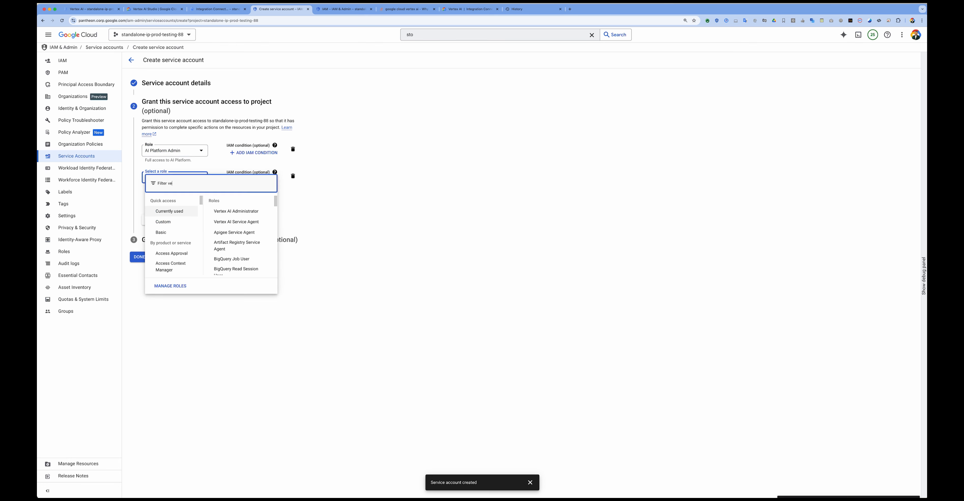
{"action": "type", "text": "rtex"}
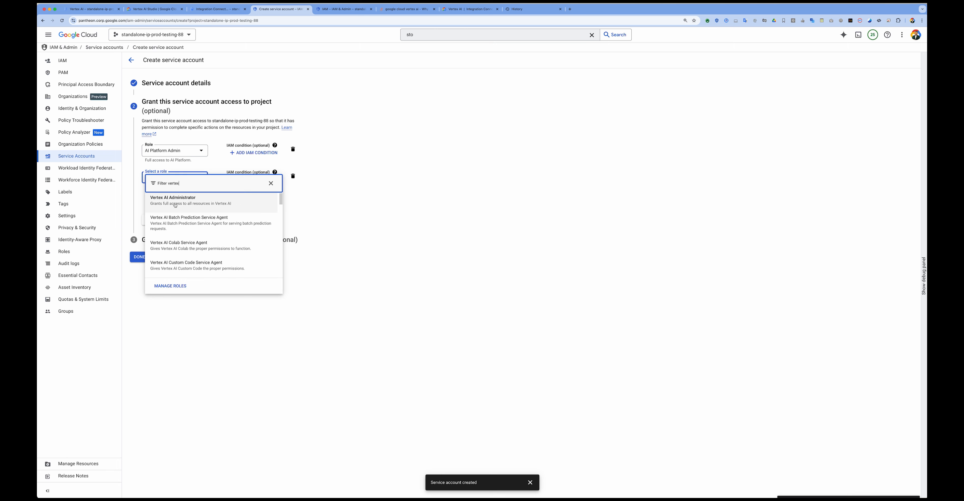
{"action": "left_click", "coordinate": [176, 203]}
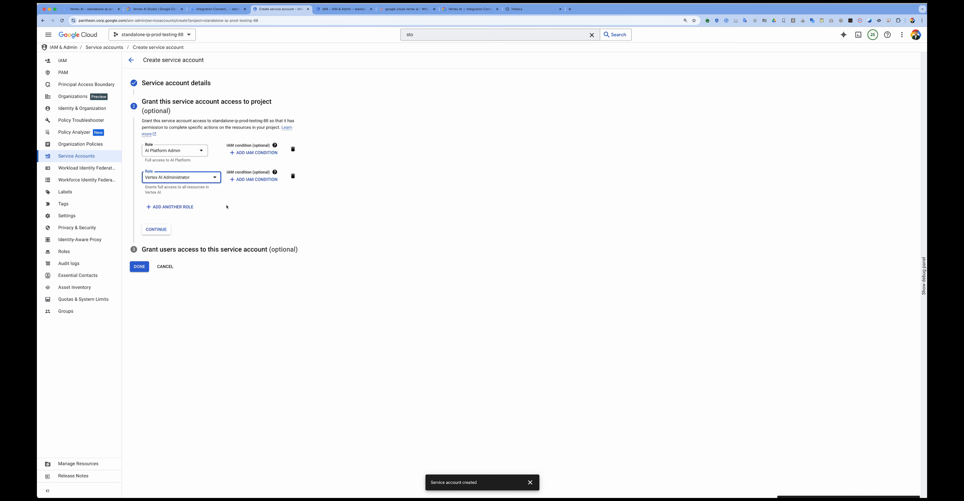
{"action": "left_click", "coordinate": [156, 229]}
{"action": "left_click", "coordinate": [139, 217]}
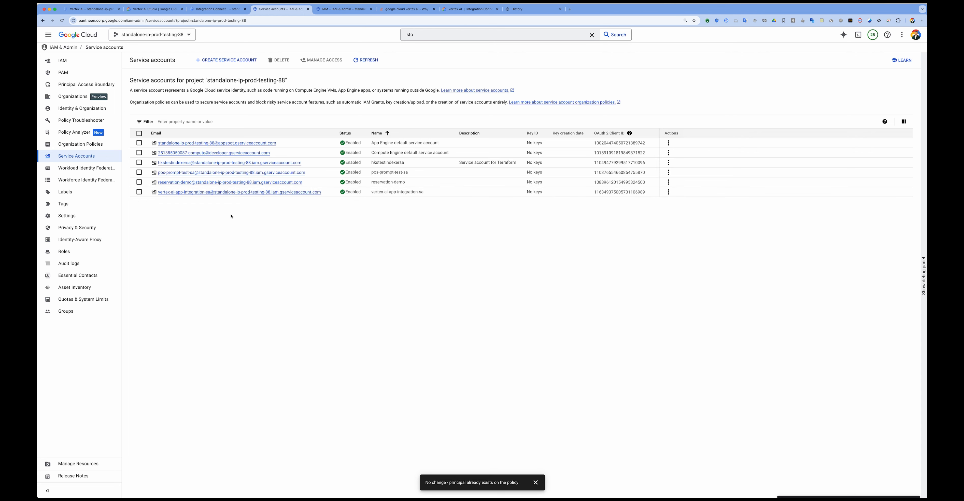
Step: Copy the pos-prompt-test-sa account's email and set the connection's authentication to Service Account Authentication
{"action": "left_click", "coordinate": [310, 172]}
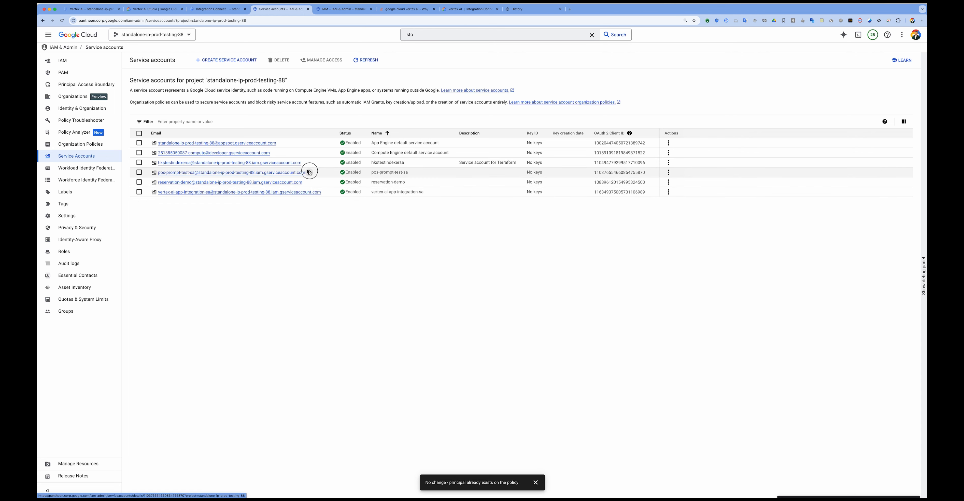
{"action": "left_click", "coordinate": [204, 9]}
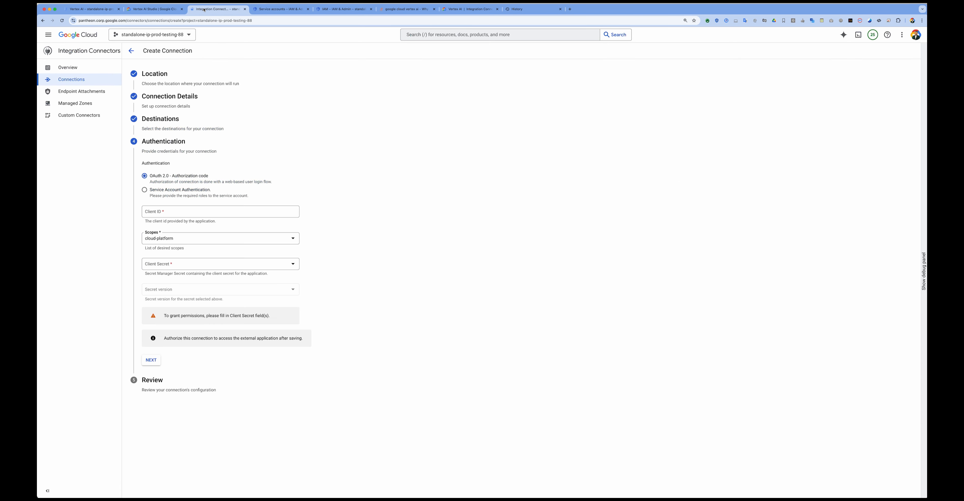
{"action": "left_click", "coordinate": [157, 191]}
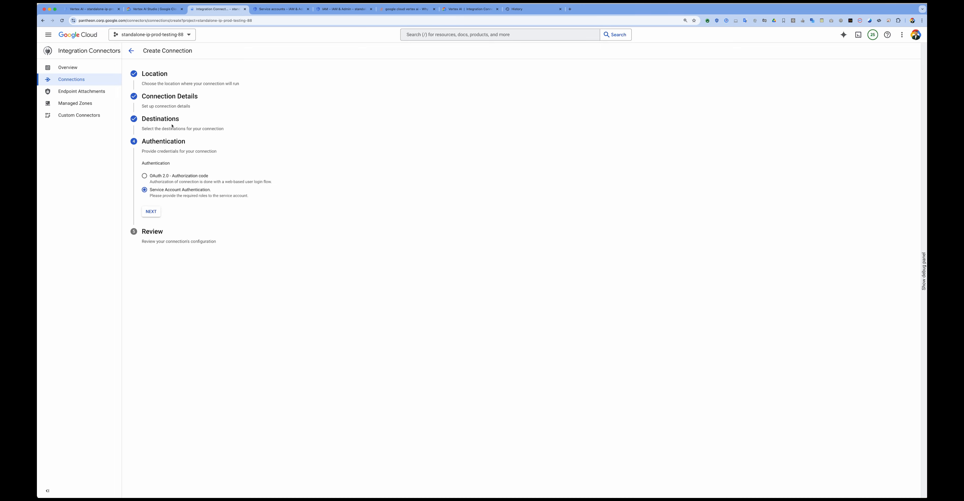
Step: Reopen the connection details and set the connection's service account by entering the pos-prompt-test-sa account's email
{"action": "left_click", "coordinate": [175, 95]}
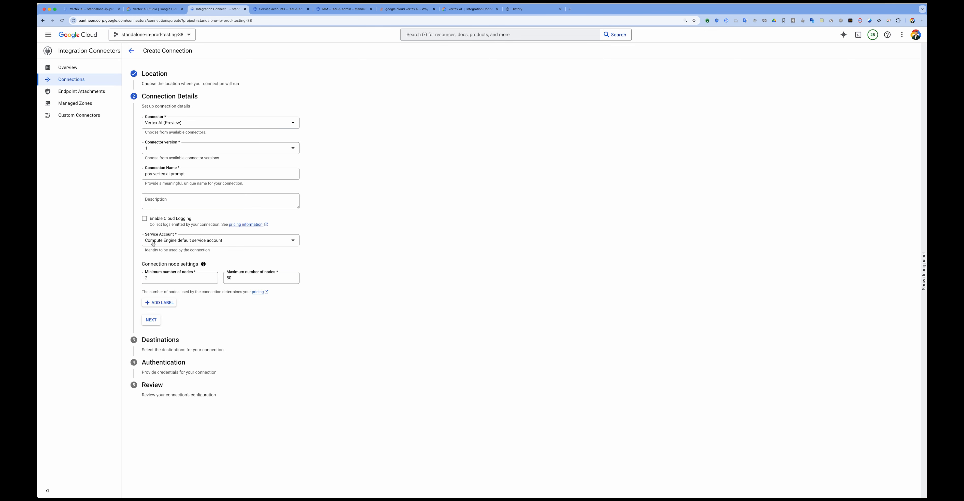
{"action": "left_click", "coordinate": [214, 242]}
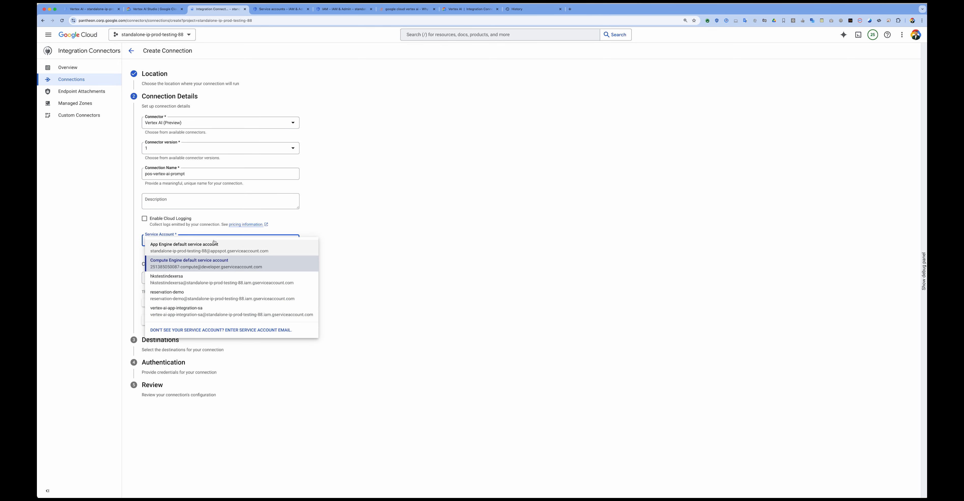
{"action": "left_click", "coordinate": [243, 328]}
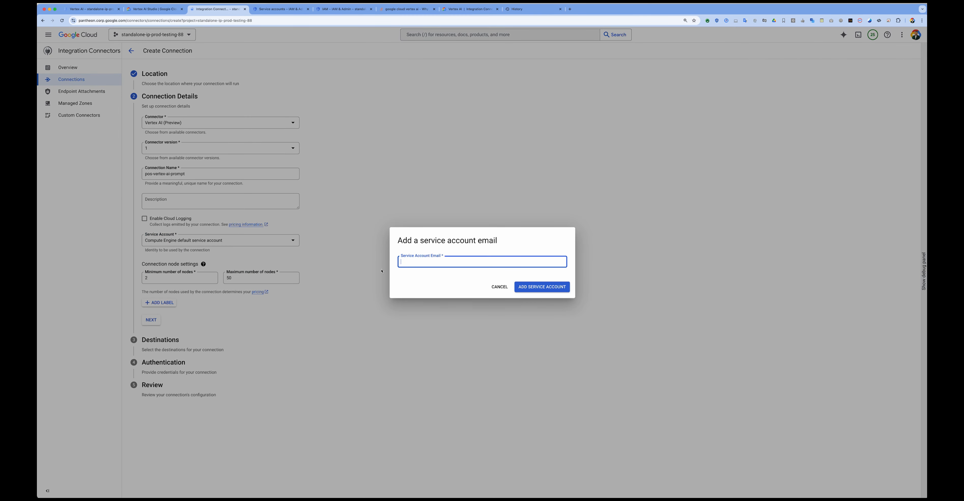
{"action": "key", "text": "super+v"}
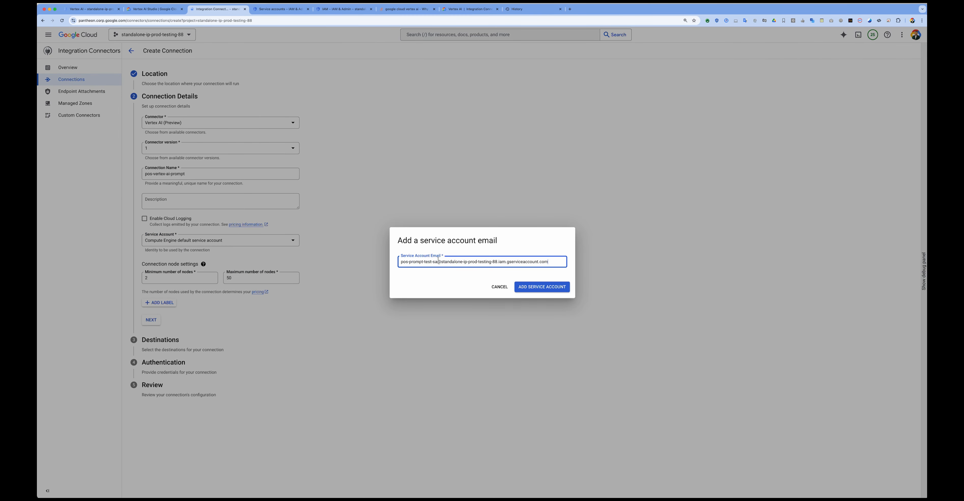
{"action": "left_click", "coordinate": [537, 291]}
Step: Keep the destination and authentication settings, review the configuration and create the pos-vertex-ai-prompt connection
{"action": "left_click", "coordinate": [154, 322]}
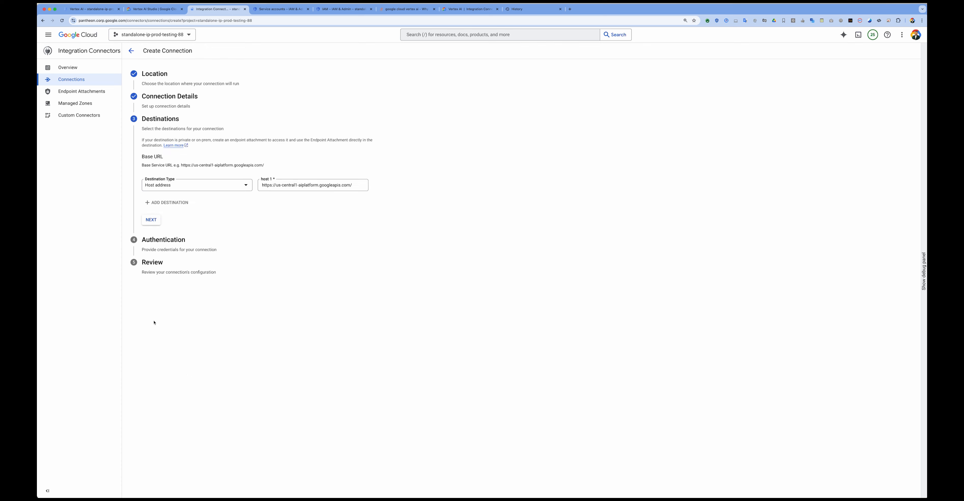
{"action": "left_click", "coordinate": [153, 219]}
{"action": "left_click", "coordinate": [152, 212]}
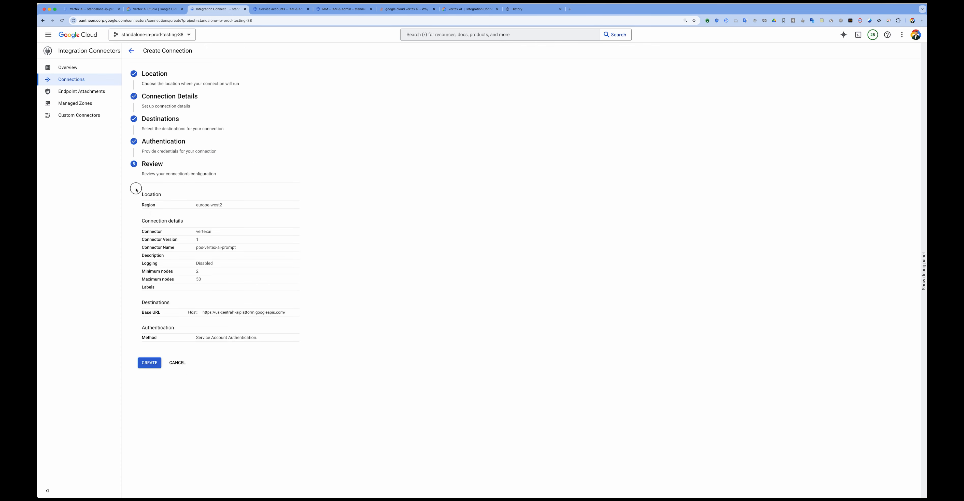
{"action": "left_click_drag", "start_coordinate": [134, 189], "coordinate": [276, 341]}
{"action": "left_click", "coordinate": [159, 378]}
{"action": "left_click", "coordinate": [150, 363]}
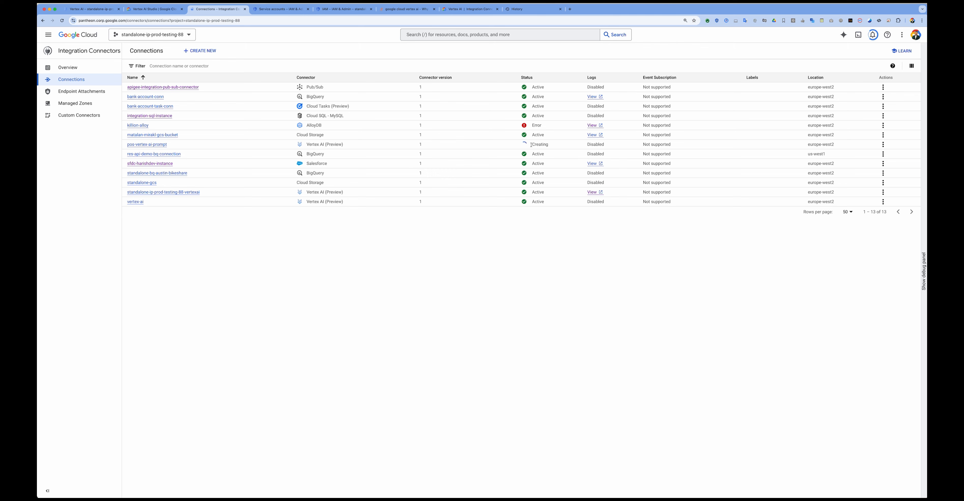
Step: Leave the saved prompt's code view in Vertex AI and open Application Integration for the same project
{"action": "left_click", "coordinate": [91, 8]}
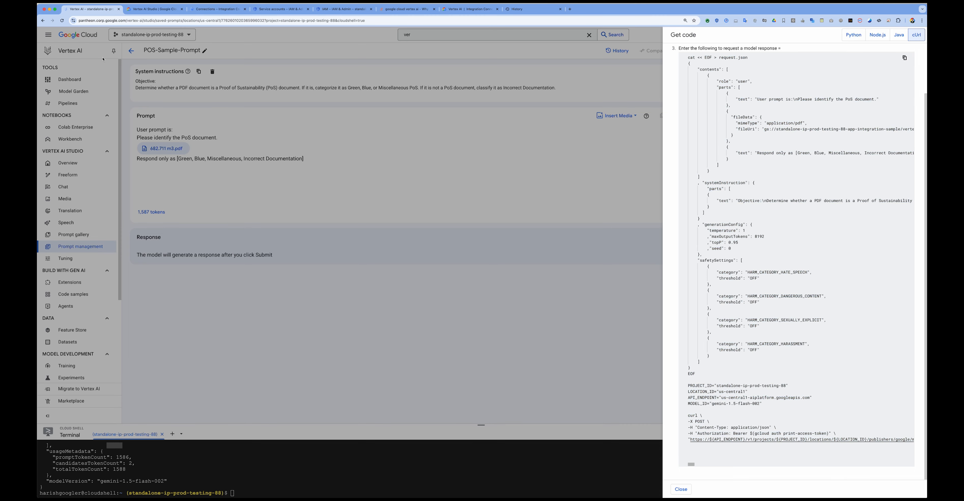
{"action": "left_click", "coordinate": [48, 38]}
{"action": "left_click", "coordinate": [49, 36]}
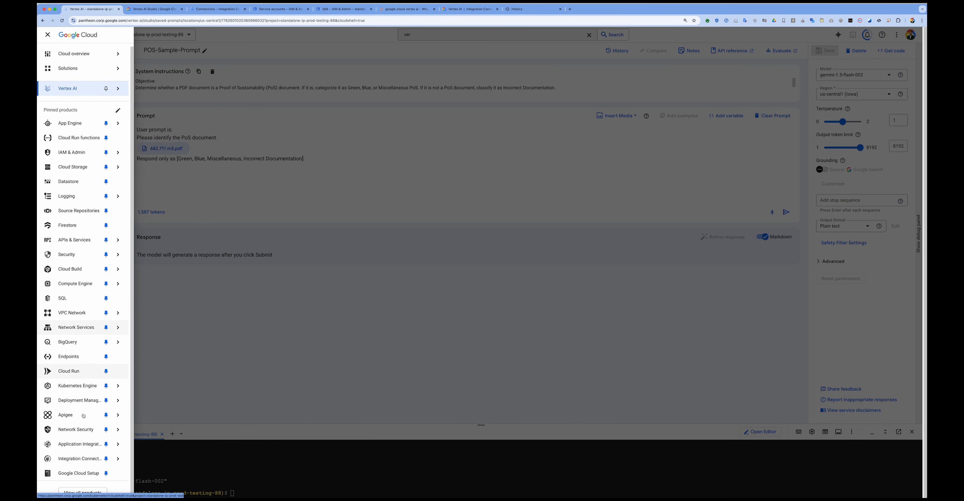
{"action": "left_click", "coordinate": [82, 444]}
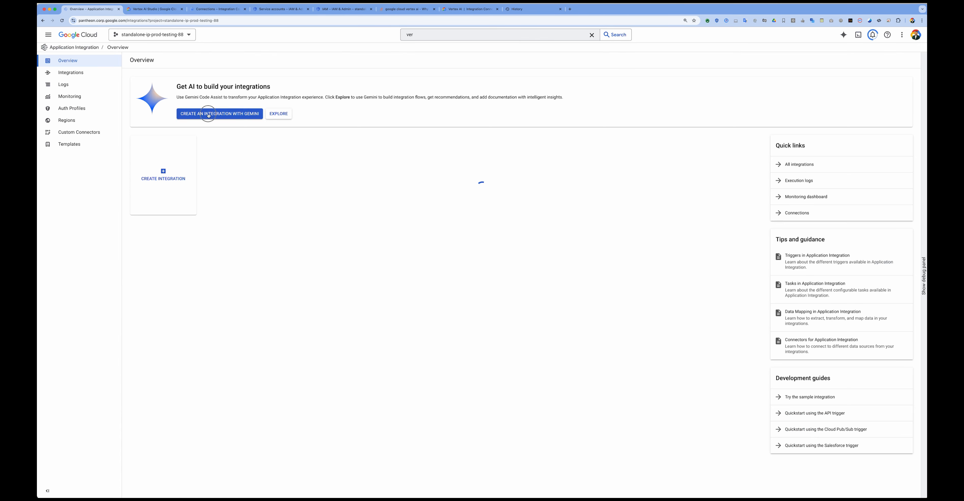
Step: Create a blank integration named pos-prompt-sample in the europe-west2 region without using Gemini
{"action": "left_click", "coordinate": [224, 115]}
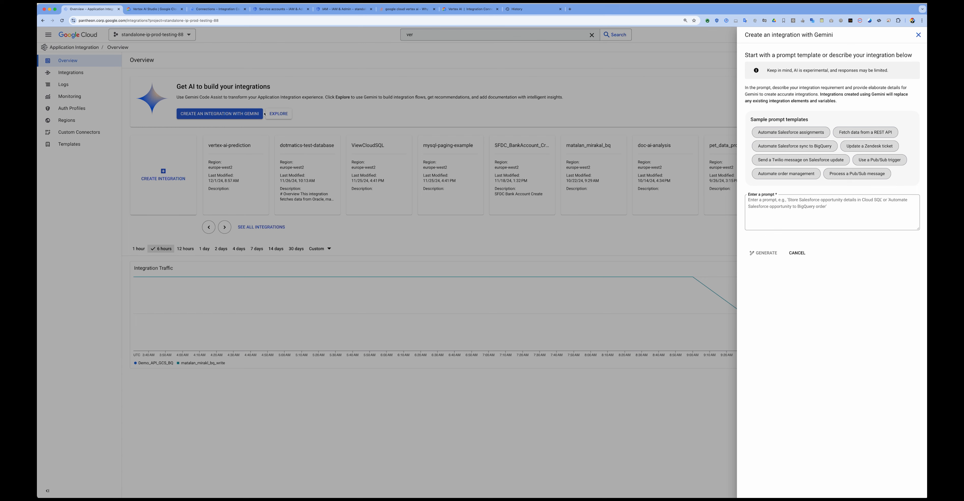
{"action": "left_click", "coordinate": [363, 117]}
{"action": "left_click", "coordinate": [228, 174]}
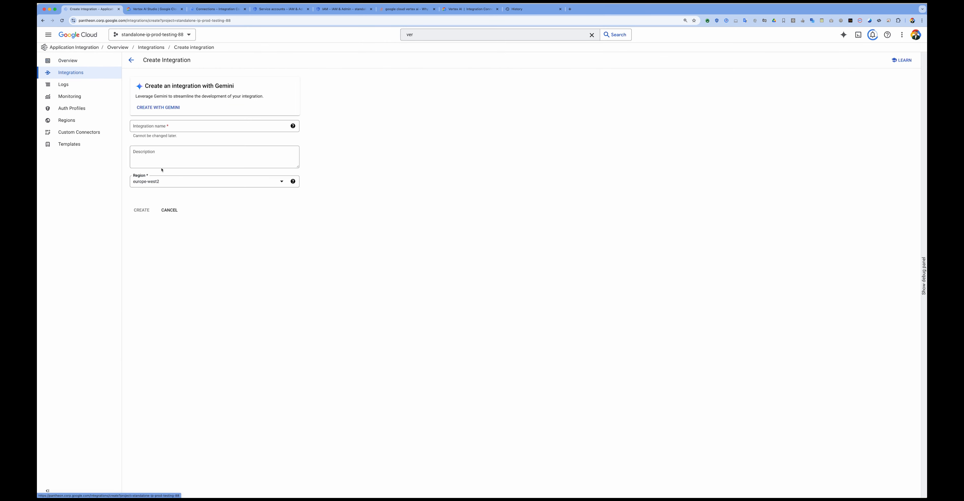
{"action": "left_click", "coordinate": [156, 126]}
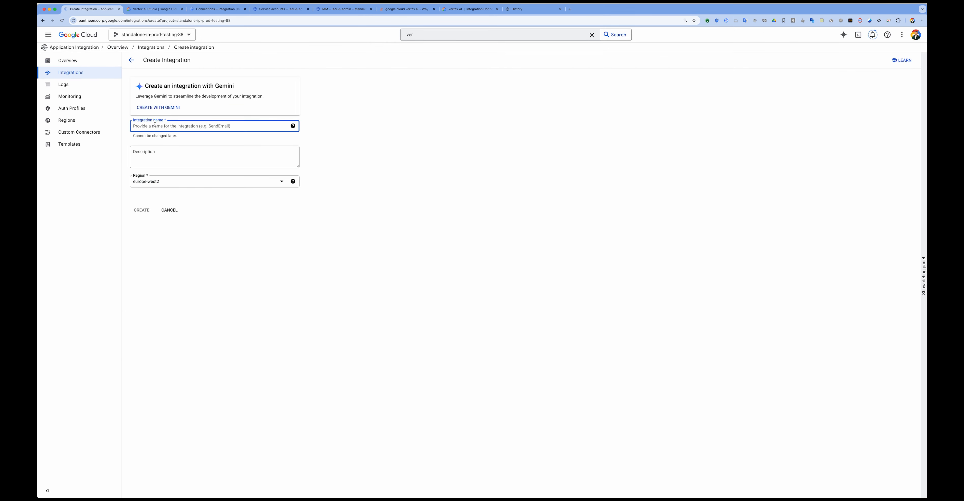
{"action": "type", "text": "pos-prompt-sample"}
{"action": "left_click", "coordinate": [142, 211]}
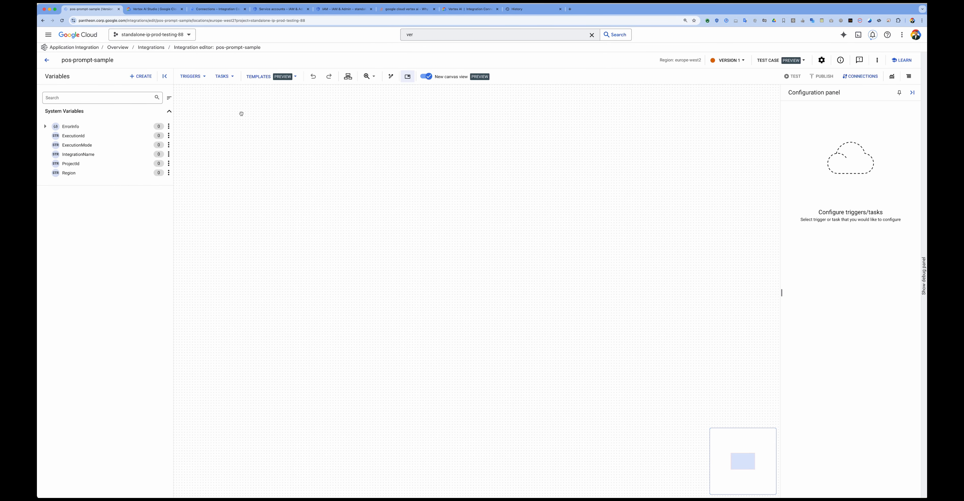
Step: Add an API trigger to the integration canvas and label it "Trigger POS Prompt"
{"action": "left_click", "coordinate": [191, 76]}
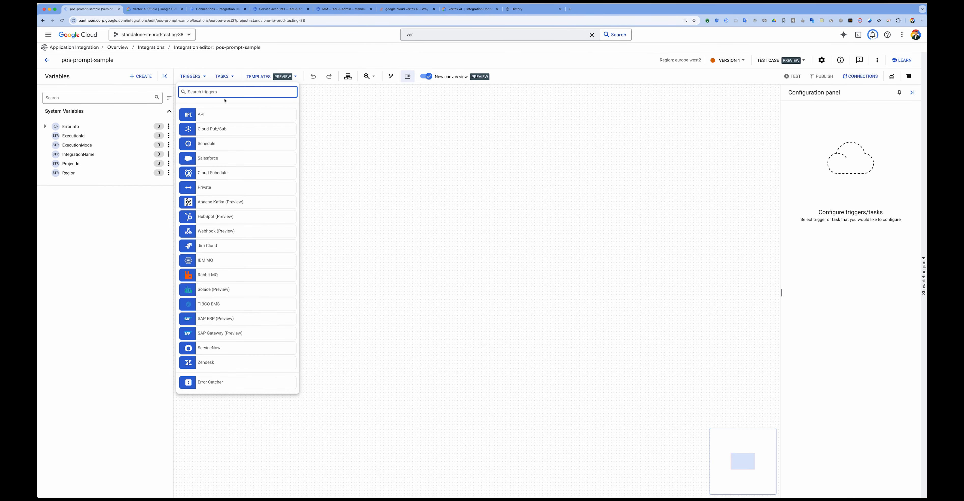
{"action": "left_click_drag", "start_coordinate": [209, 114], "coordinate": [376, 190]}
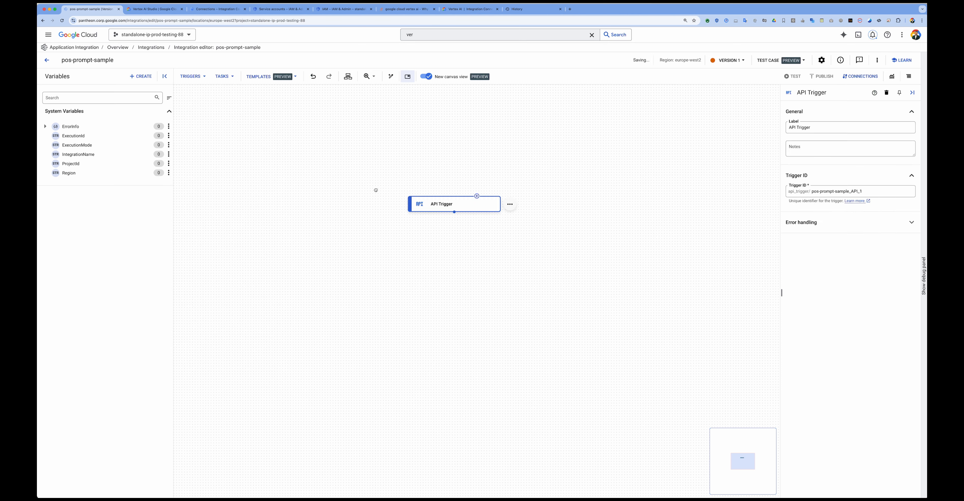
{"action": "triple_click", "coordinate": [819, 125]}
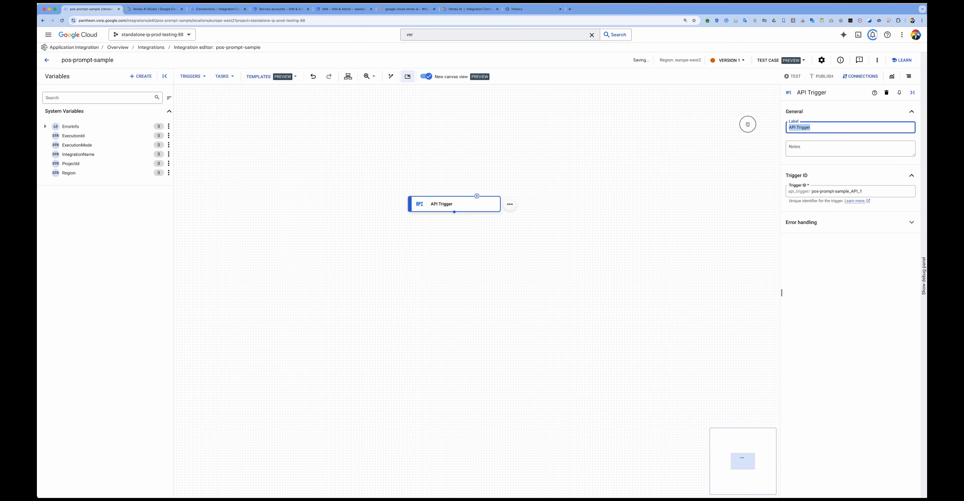
{"action": "type", "text": "trigger POS"}
{"action": "left_click", "coordinate": [541, 249]}
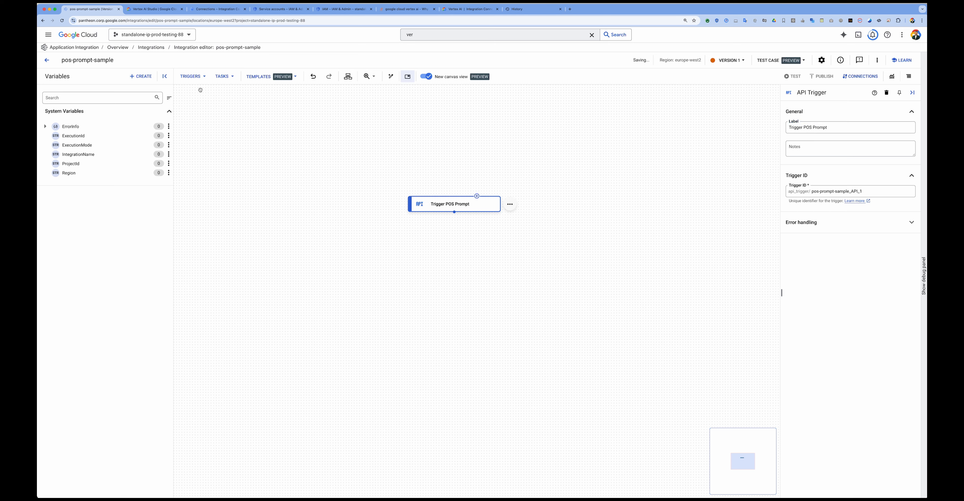
Step: Find the Connectors task by searching for "conn" and place it on the canvas below the API trigger
{"action": "left_click", "coordinate": [232, 77]}
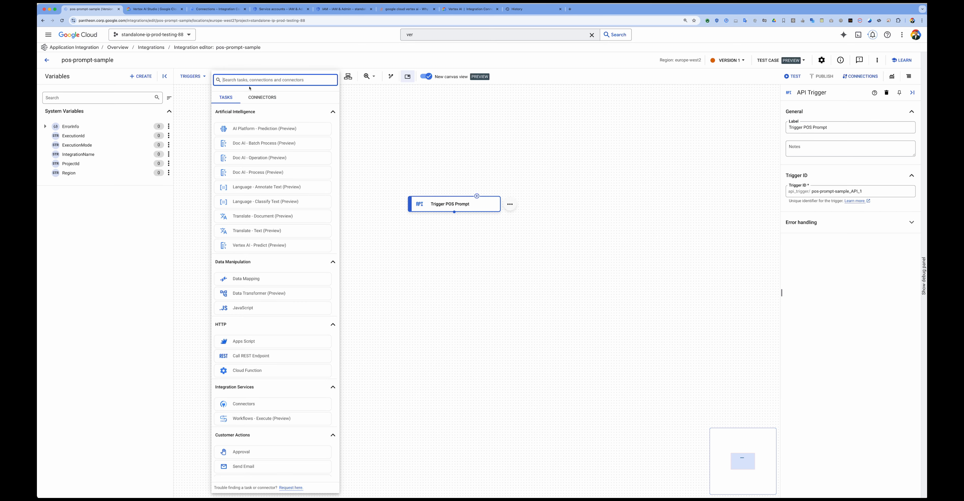
{"action": "type", "text": "conn"}
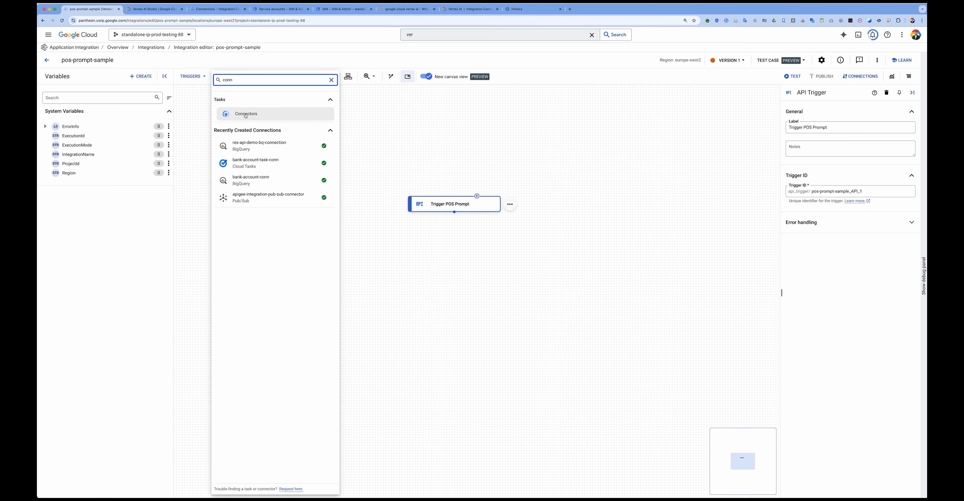
{"action": "left_click_drag", "start_coordinate": [243, 114], "coordinate": [437, 267]}
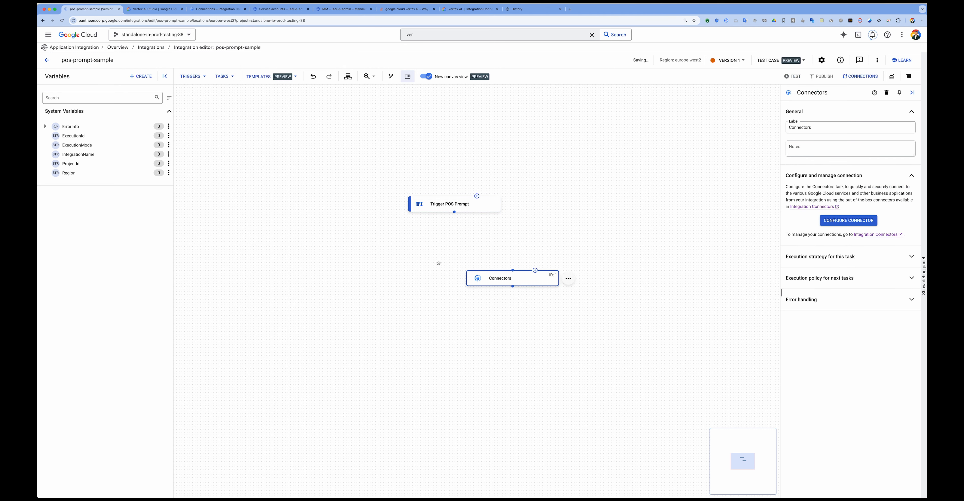
Step: Configure the Connectors task to use the pos-vertex-ai-prompt connection in europe-west2 and continue to the action type
{"action": "left_click", "coordinate": [849, 221]}
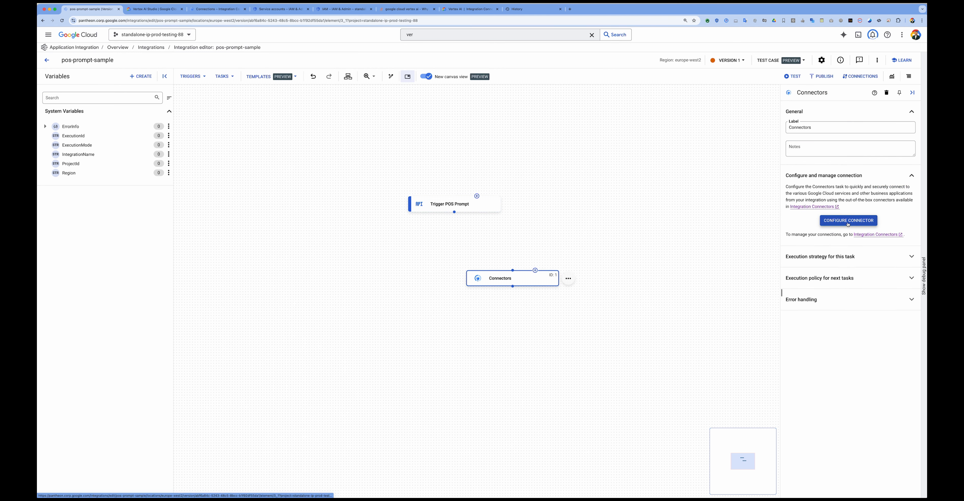
{"action": "left_click", "coordinate": [219, 154]}
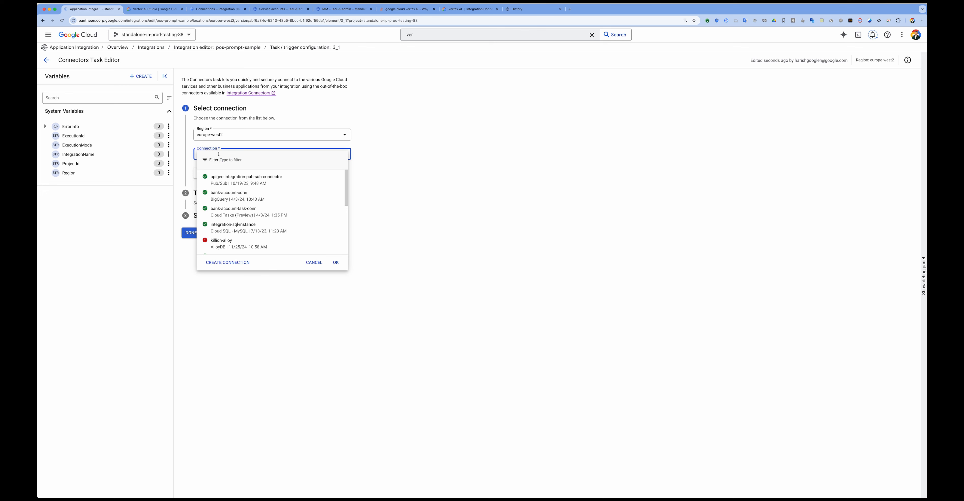
{"action": "type", "text": "pos"}
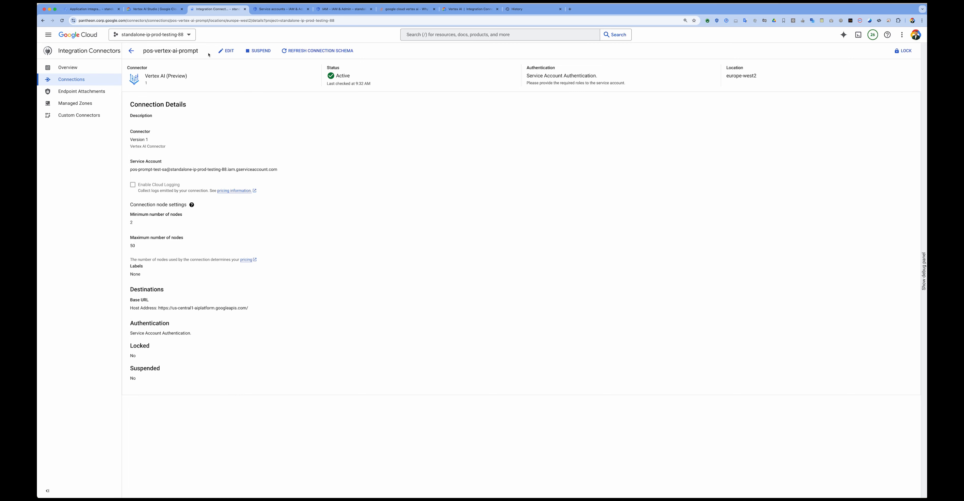
{"action": "left_click", "coordinate": [155, 11]}
{"action": "left_click", "coordinate": [109, 9]}
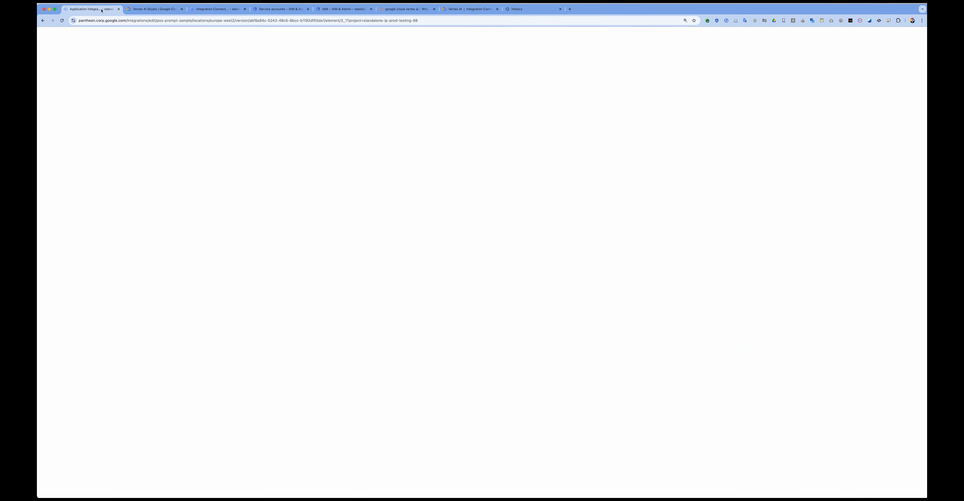
{"action": "left_click", "coordinate": [332, 216]}
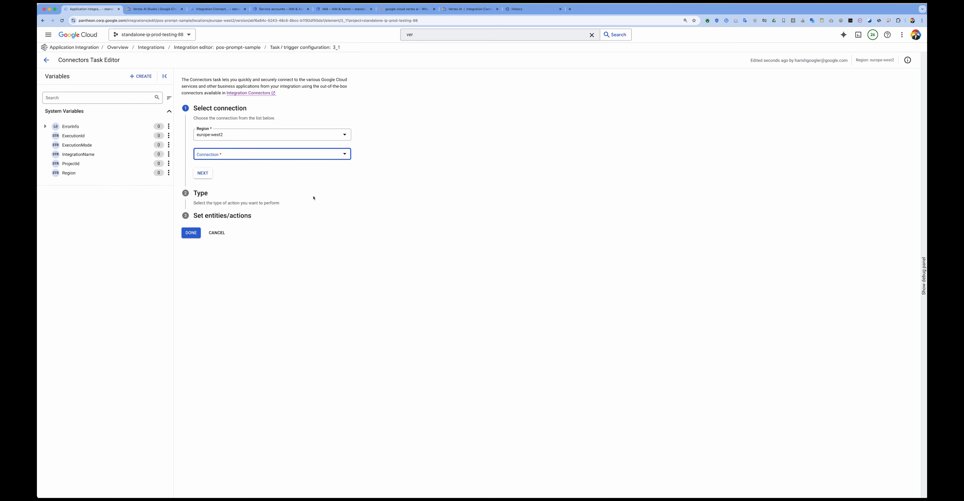
{"action": "left_click", "coordinate": [235, 155]}
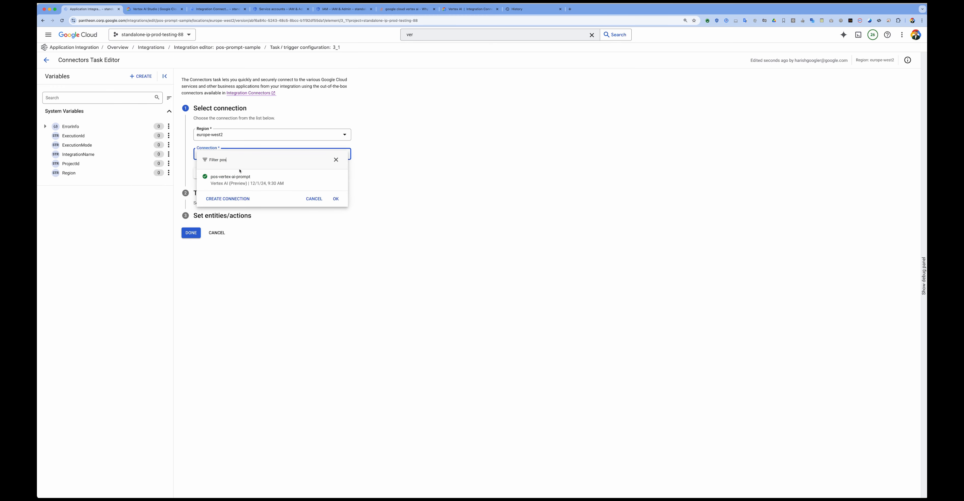
{"action": "left_click", "coordinate": [239, 179]}
{"action": "left_click", "coordinate": [202, 173]}
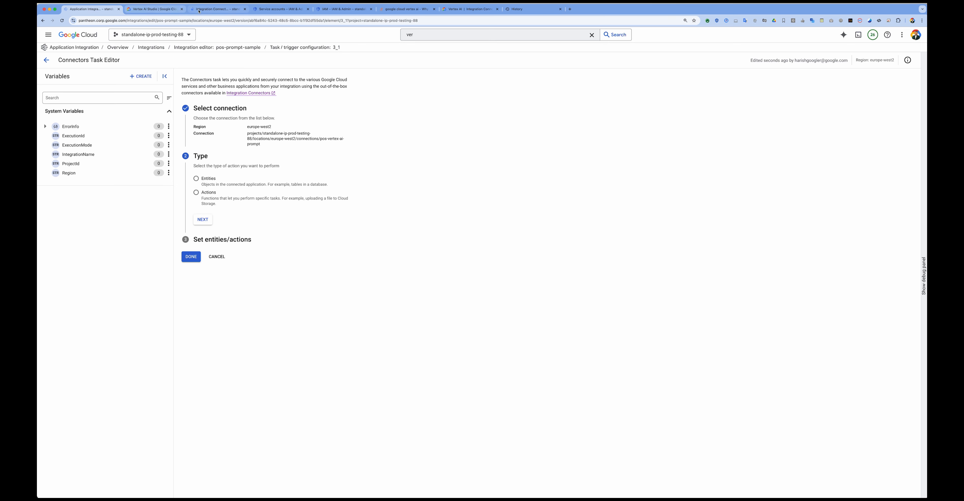
Step: Switch to Vertex AI and open POS-Sample-Prompt from the saved prompts
{"action": "left_click", "coordinate": [159, 10]}
{"action": "left_click", "coordinate": [217, 9]}
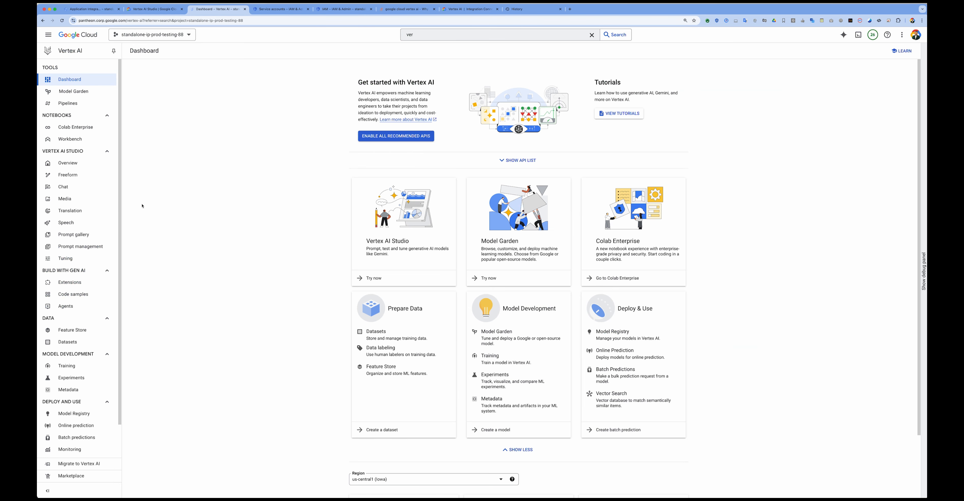
{"action": "left_click", "coordinate": [80, 247]}
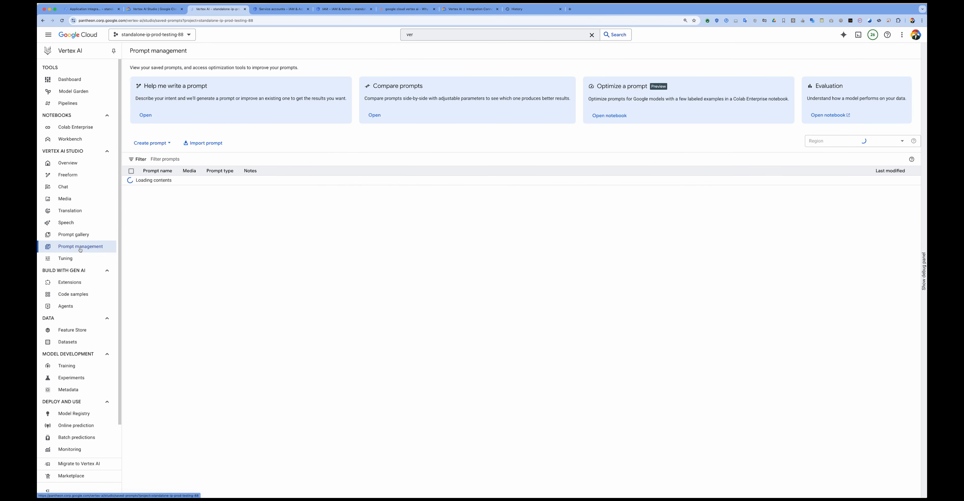
{"action": "left_click", "coordinate": [167, 182]}
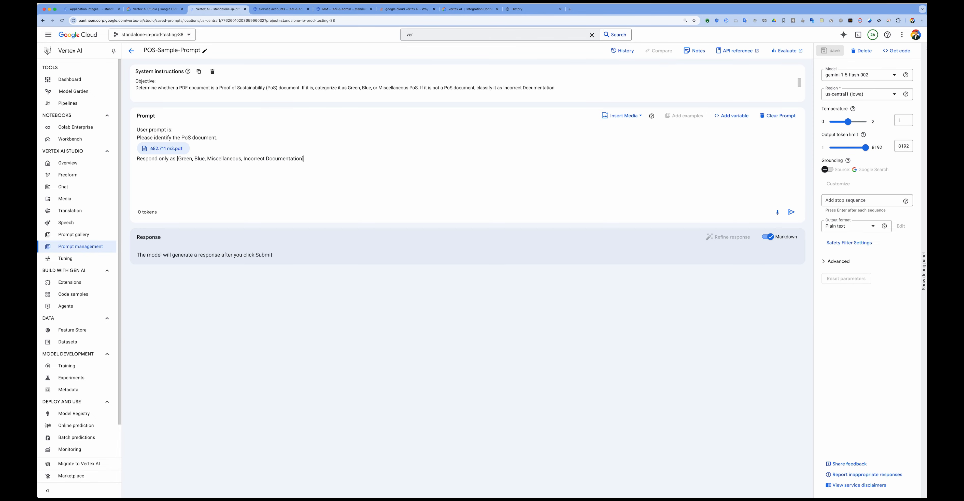
Step: Show the prompt's cURL code and examine the end of the request URL for the method being called
{"action": "left_click", "coordinate": [897, 51]}
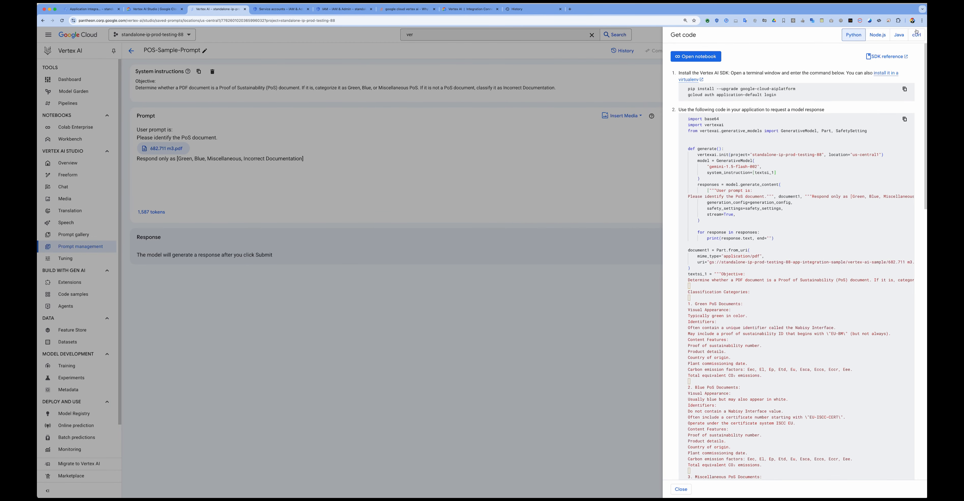
{"action": "left_click", "coordinate": [913, 39]}
{"action": "scroll", "coordinate": [804, 408], "scroll_direction": "down", "scroll_amount": 2}
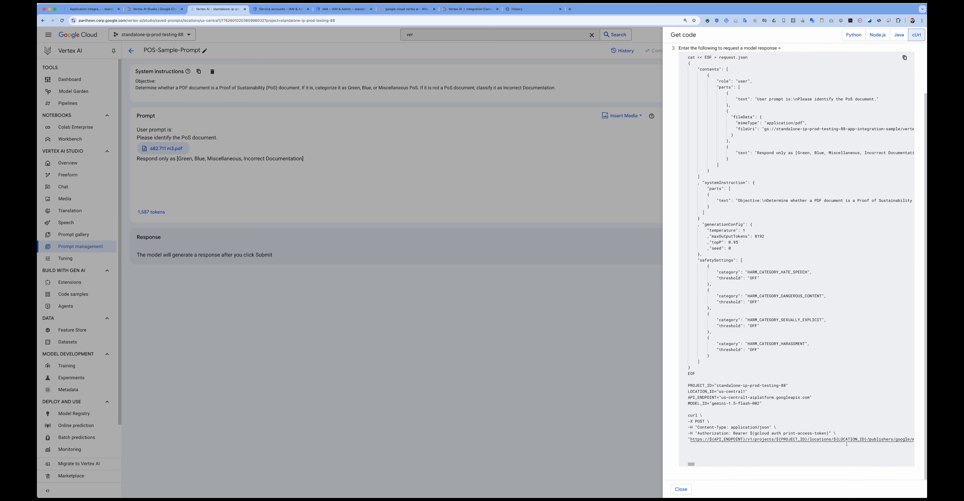
{"action": "scroll", "coordinate": [847, 444], "scroll_direction": "right", "scroll_amount": 5}
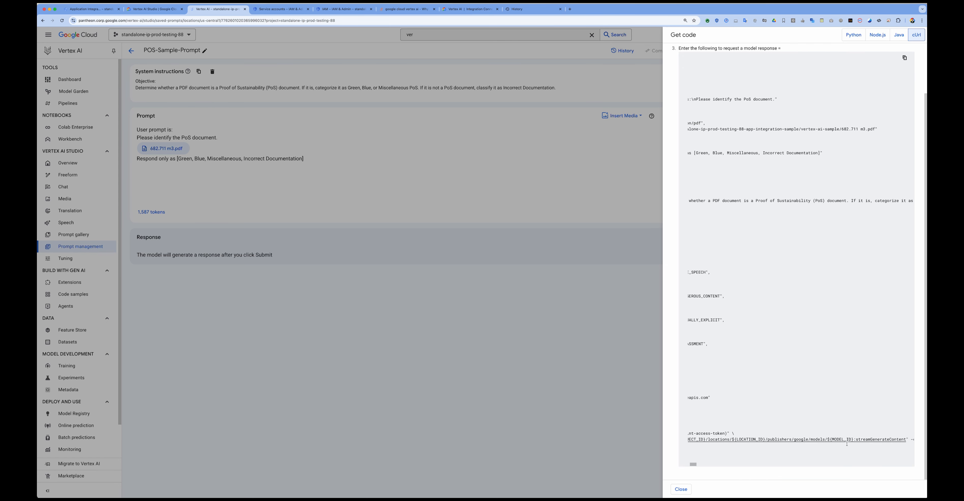
{"action": "scroll", "coordinate": [847, 444], "scroll_direction": "right", "scroll_amount": 2}
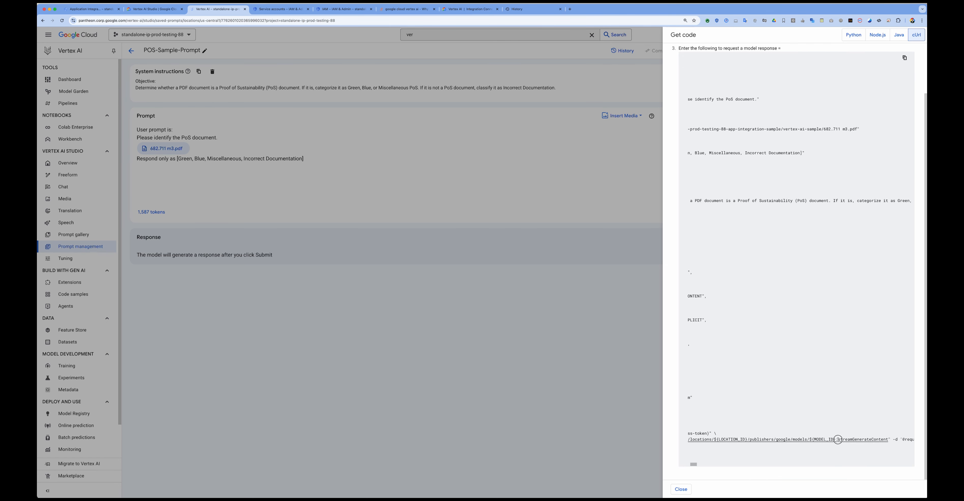
Step: Highlight the streamGenerateContent method name at the end of the cURL request URL and view the rest of the line
{"action": "left_click_drag", "start_coordinate": [839, 439], "coordinate": [811, 440]}
{"action": "left_click", "coordinate": [882, 445]}
{"action": "scroll", "coordinate": [883, 444], "scroll_direction": "right", "scroll_amount": 2}
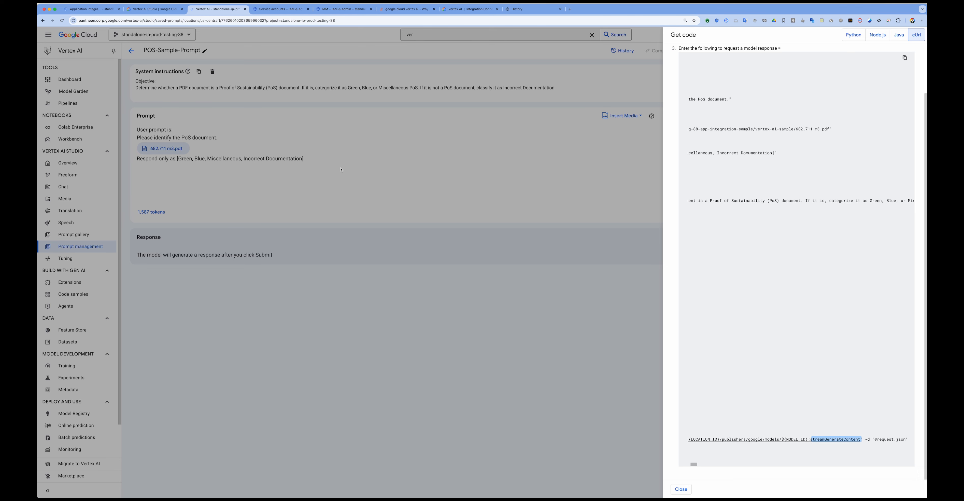
Step: Return to the Connectors task editor and choose Actions as the type of action to perform
{"action": "left_click", "coordinate": [96, 11]}
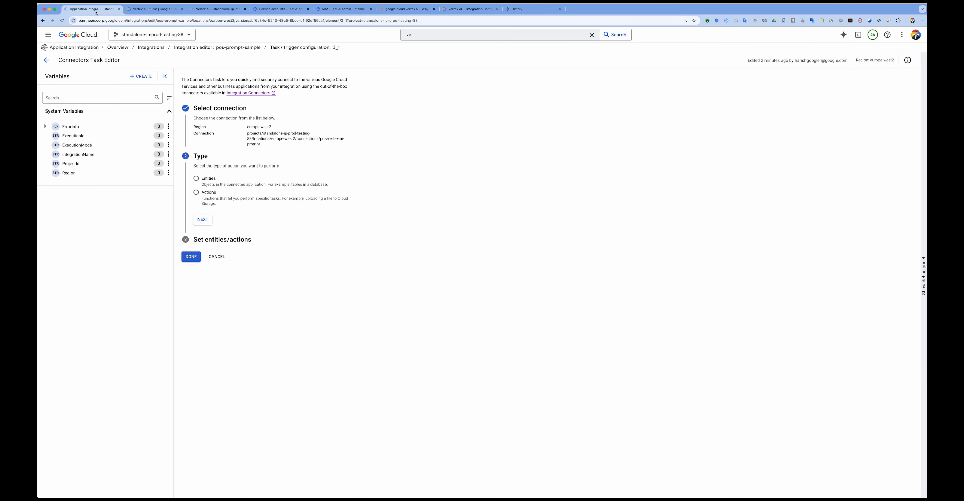
{"action": "left_click", "coordinate": [196, 192]}
{"action": "left_click", "coordinate": [202, 219]}
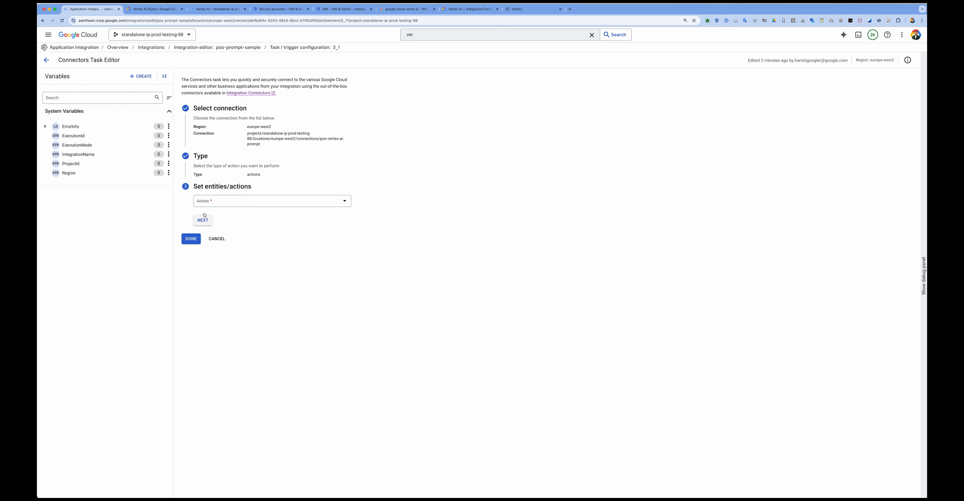
Step: Filter the actions by "streamgen", choose aiplatform.projects.locations.endpoints.streamGenerateContent, and finish the connector configuration
{"action": "left_click", "coordinate": [218, 203]}
{"action": "left_click", "coordinate": [218, 206]}
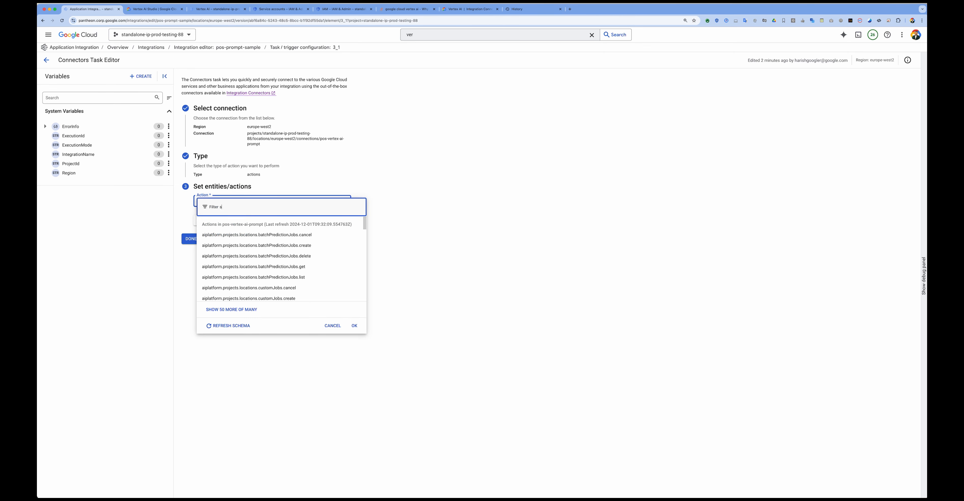
{"action": "type", "text": "strea"}
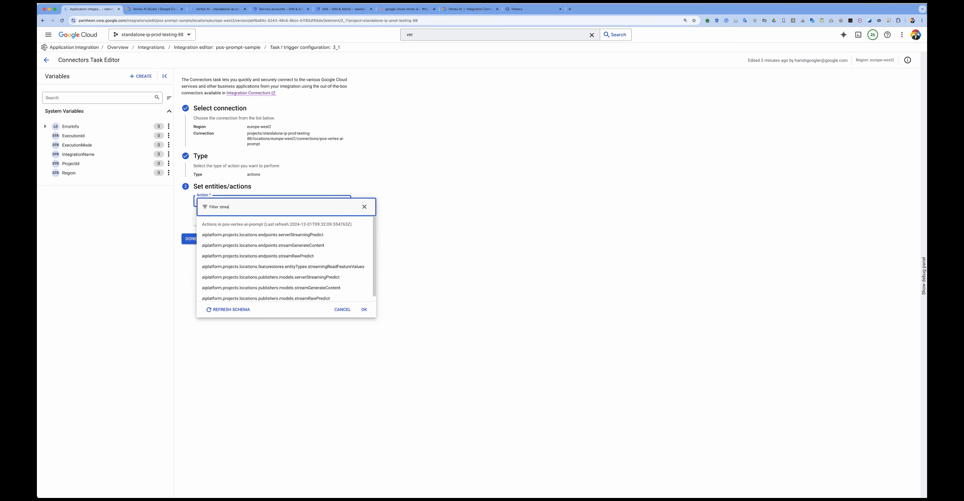
{"action": "type", "text": "mgen"}
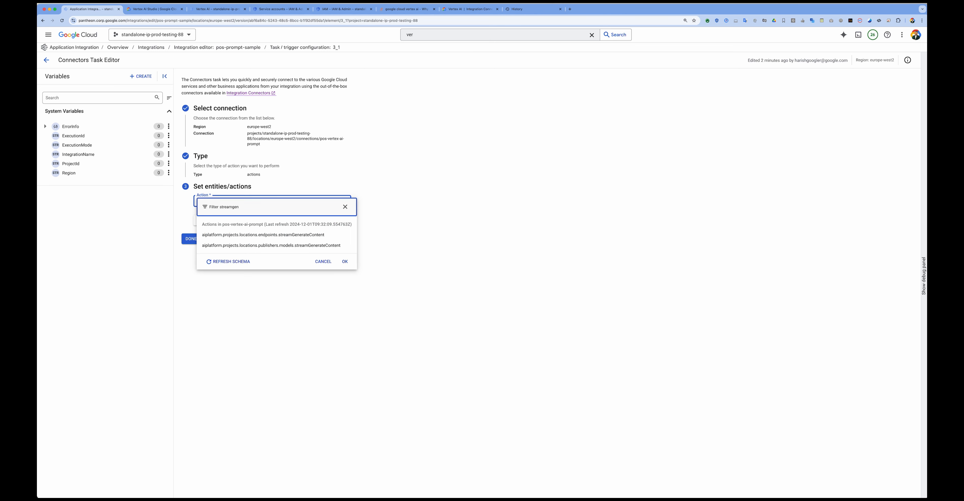
{"action": "left_click", "coordinate": [294, 238]}
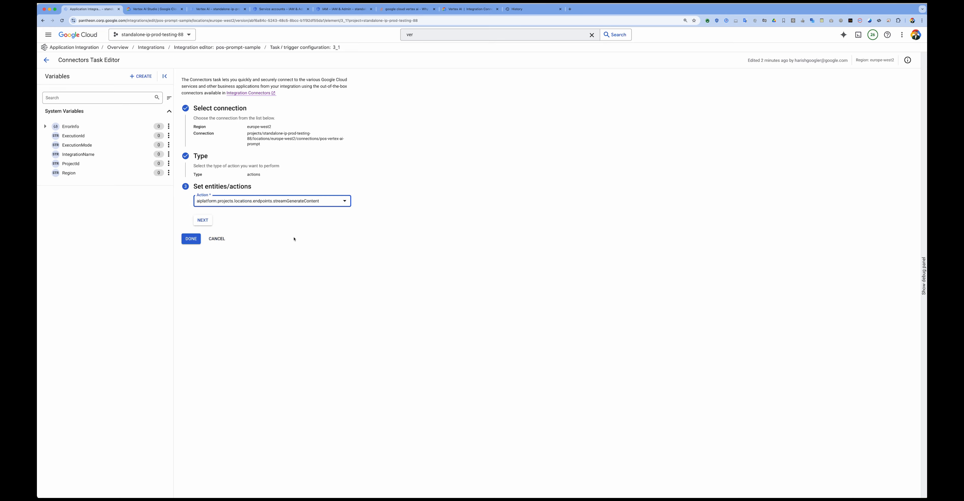
{"action": "left_click", "coordinate": [192, 240]}
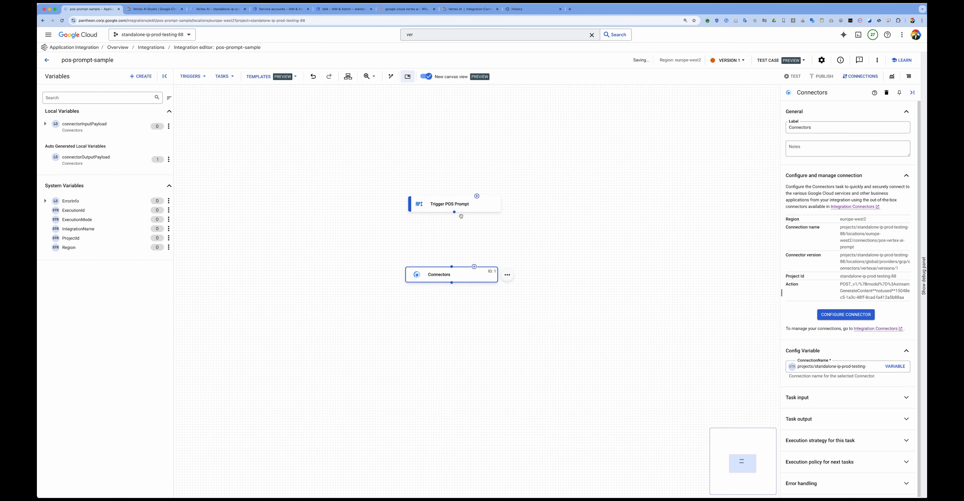
Step: Connect the Trigger POS Prompt to the Connectors task and show the task's input settings
{"action": "left_click_drag", "start_coordinate": [453, 265], "coordinate": [452, 267]}
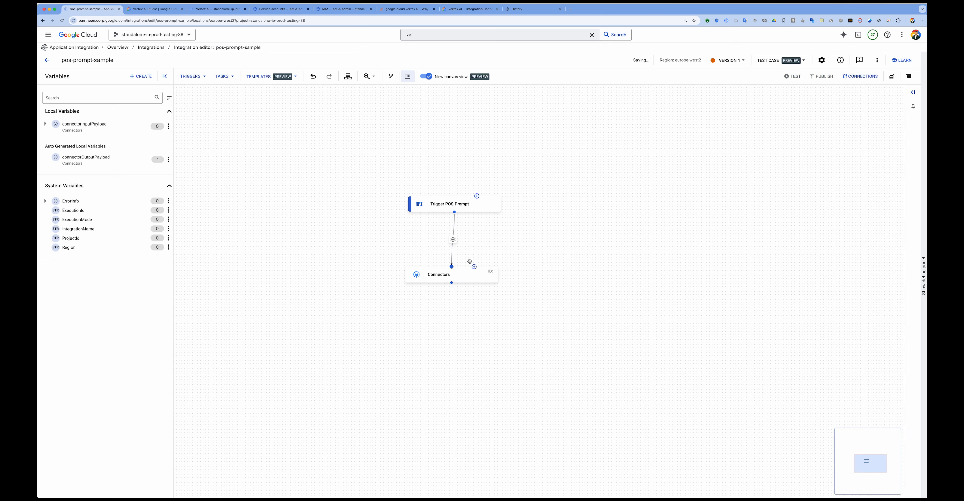
{"action": "left_click", "coordinate": [428, 277]}
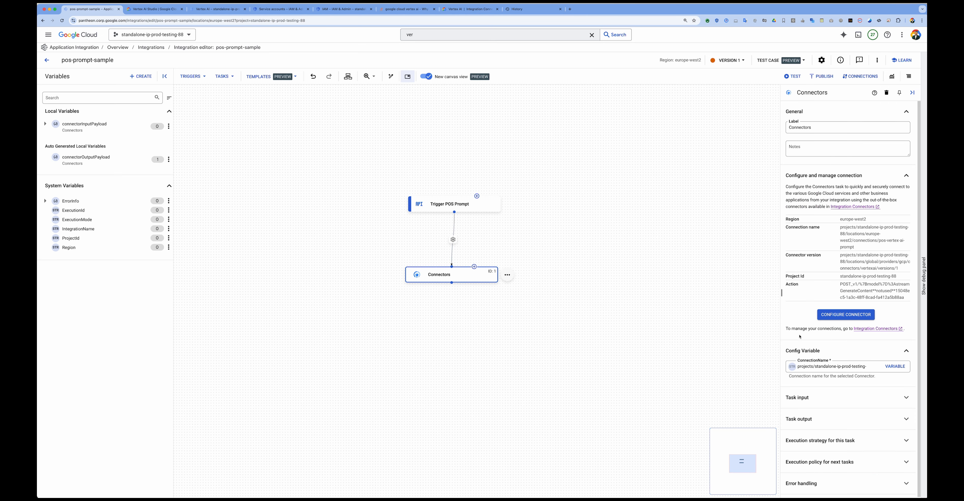
{"action": "left_click", "coordinate": [823, 396]}
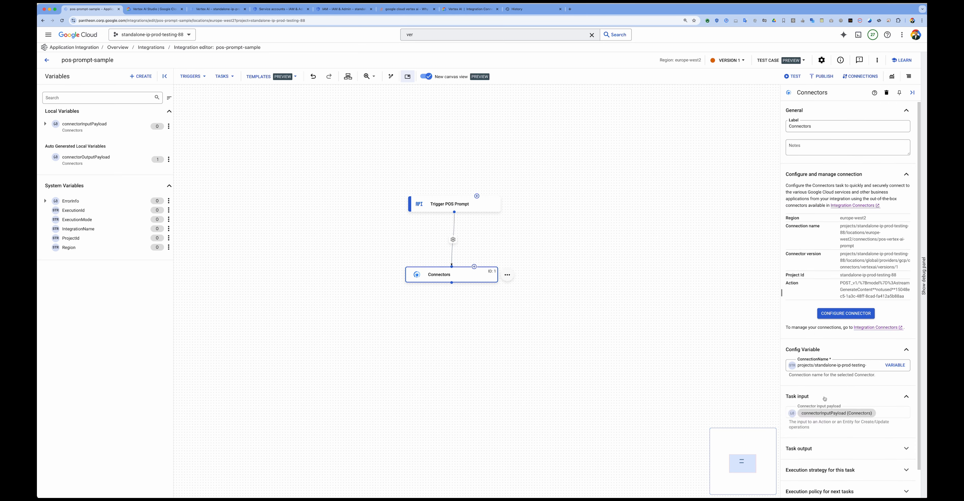
{"action": "scroll", "coordinate": [813, 382], "scroll_direction": "down", "scroll_amount": 1}
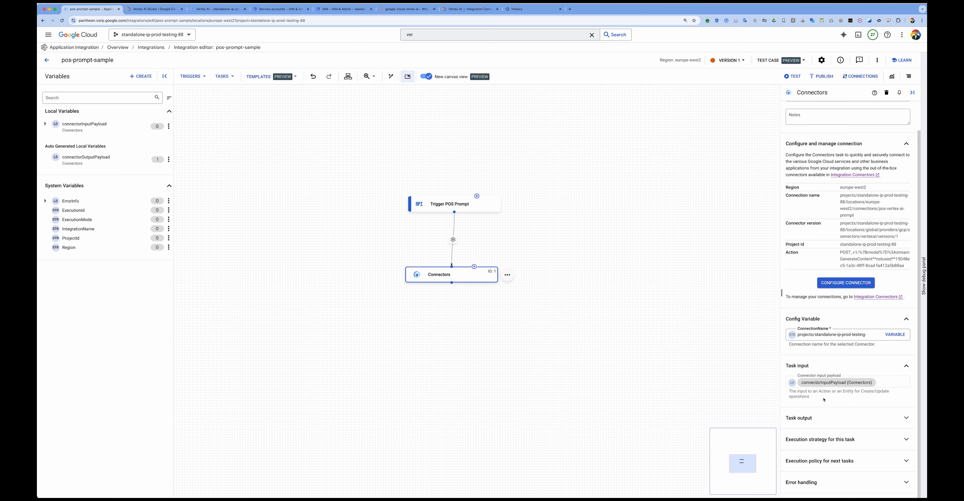
Step: Rename the Connectors task's label as POS Prompt Vertex AI
{"action": "left_click", "coordinate": [588, 228]}
{"action": "left_click", "coordinate": [437, 276]}
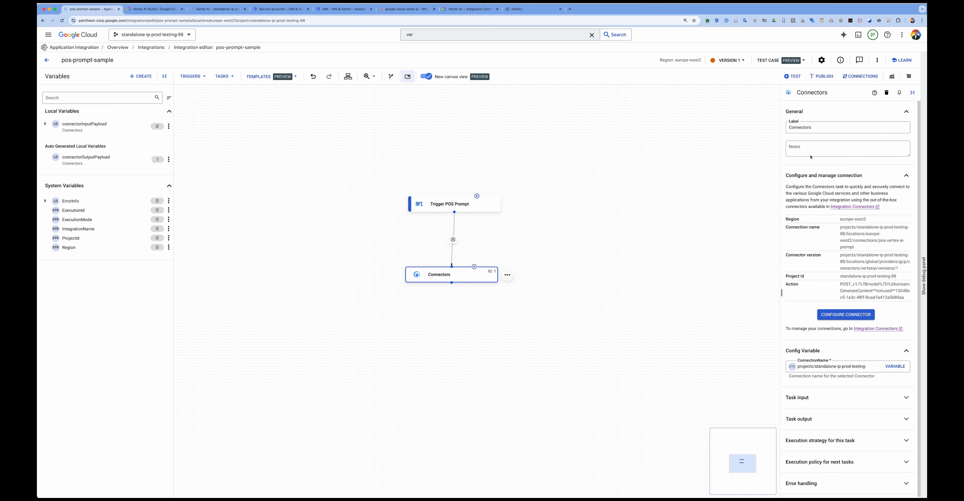
{"action": "double_click", "coordinate": [801, 126]}
{"action": "type", "text": "POS Prompt Vertex AI"}
{"action": "left_click", "coordinate": [555, 332]}
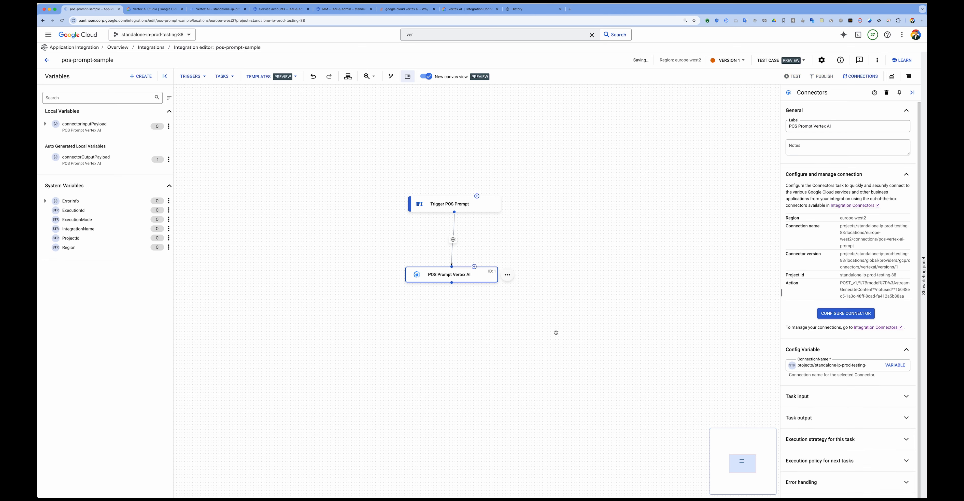
Step: Show the task input and expand connectorInputPayload and its Path parameters to examine the required fields
{"action": "left_click", "coordinate": [826, 393]}
{"action": "scroll", "coordinate": [829, 395], "scroll_direction": "down", "scroll_amount": 2}
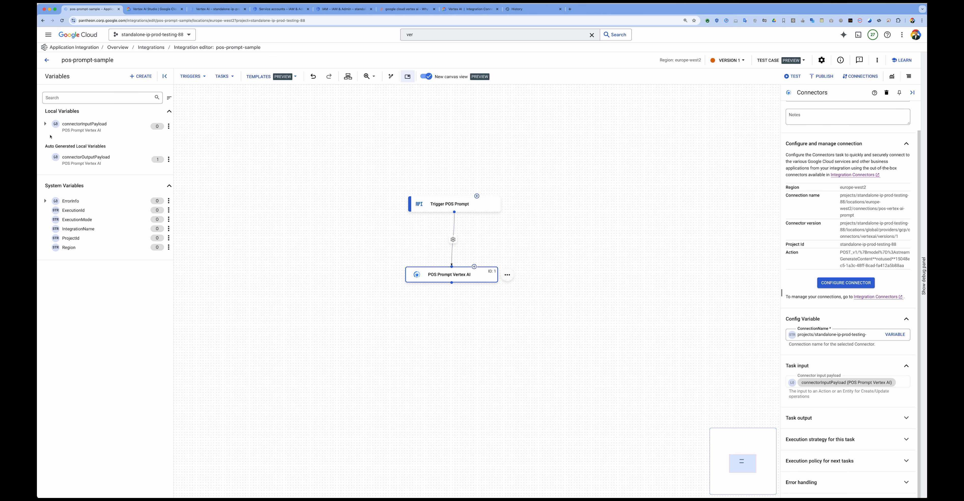
{"action": "left_click", "coordinate": [45, 123]}
{"action": "key", "text": "super+equal"}
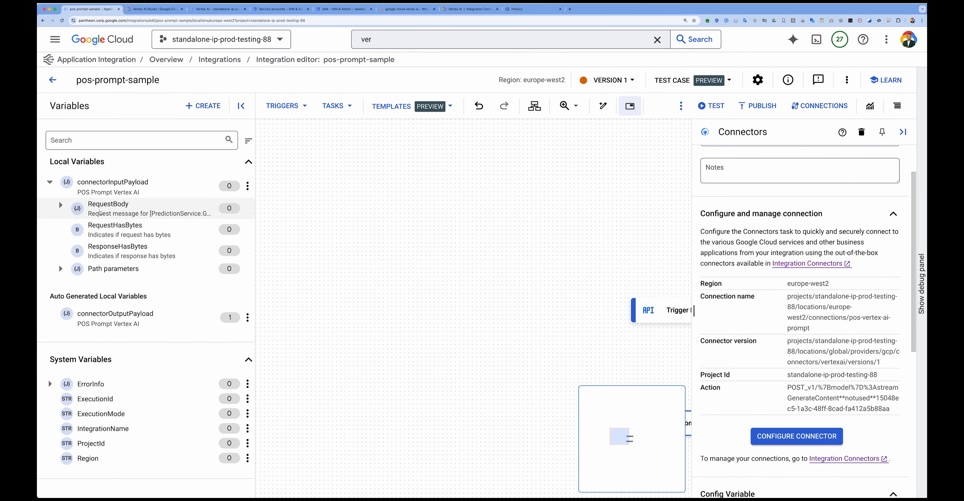
{"action": "left_click", "coordinate": [101, 271]}
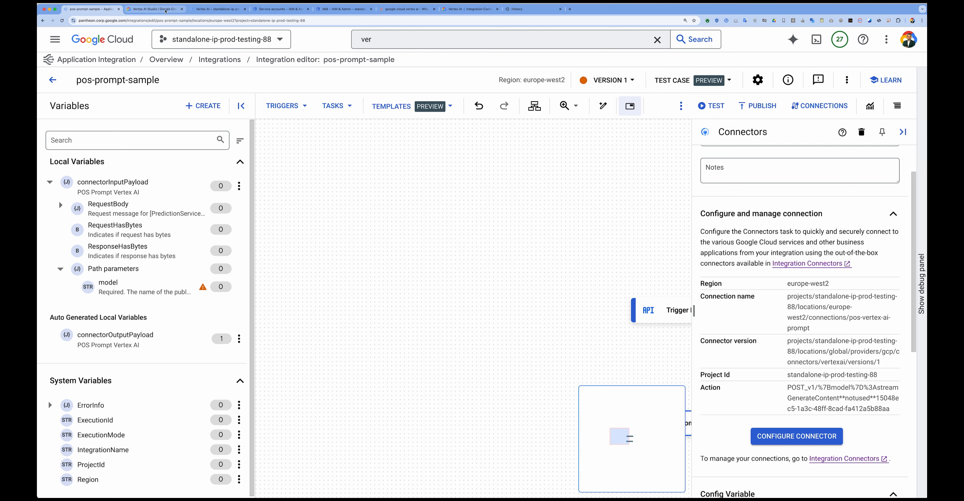
Step: Switch to the prompt's cURL code and examine the API endpoint and the request URL's path from projects through the model ID
{"action": "left_click", "coordinate": [221, 11]}
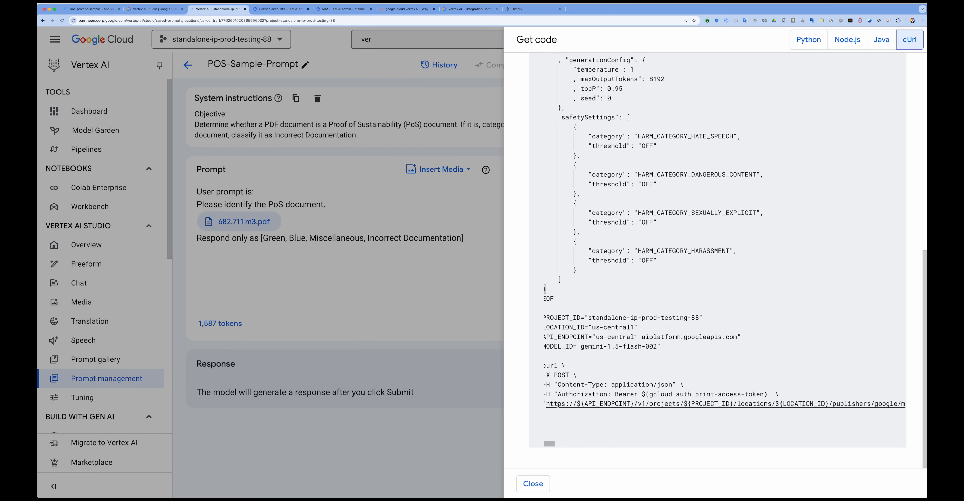
{"action": "left_click_drag", "start_coordinate": [597, 336], "coordinate": [739, 336]}
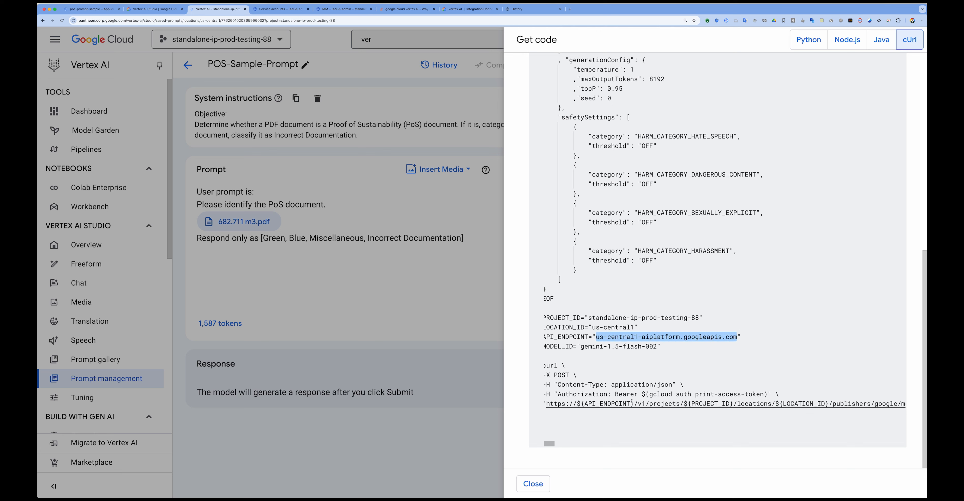
{"action": "left_click_drag", "start_coordinate": [633, 403], "coordinate": [577, 404]}
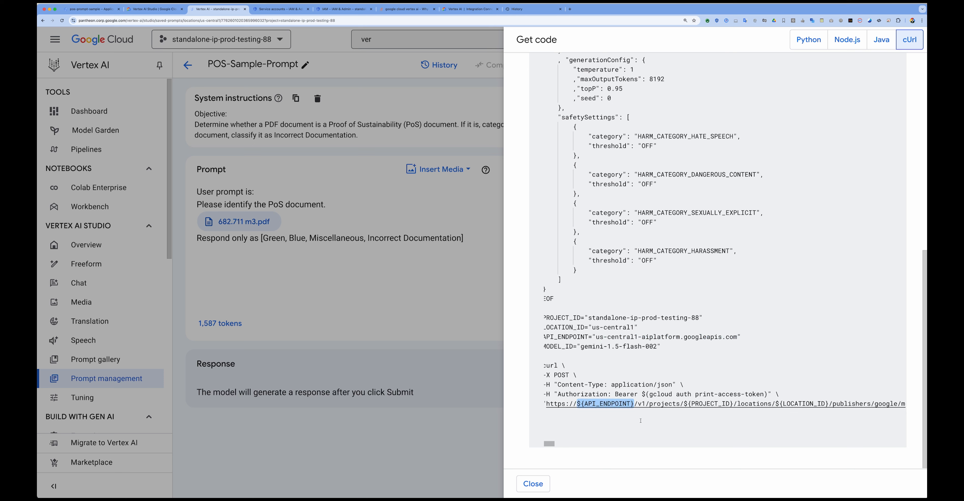
{"action": "left_click_drag", "start_coordinate": [650, 404], "coordinate": [736, 404]}
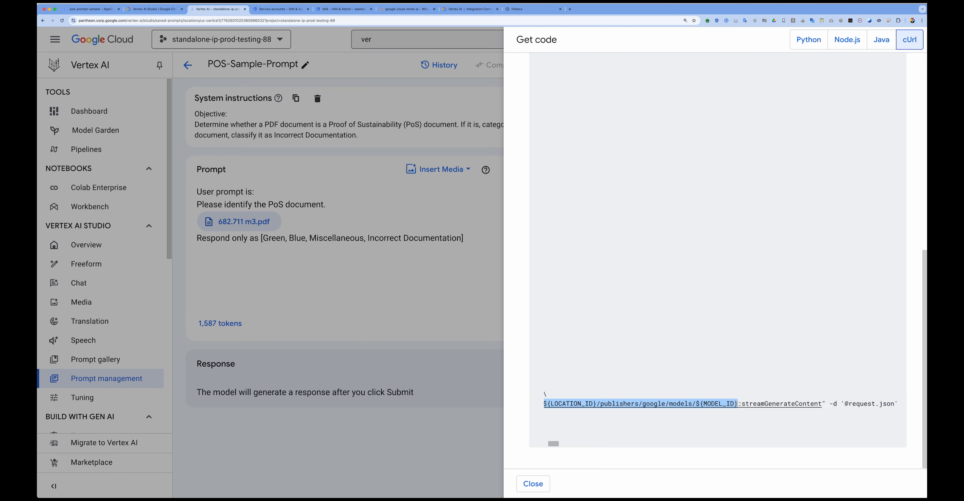
{"action": "scroll", "coordinate": [716, 409], "scroll_direction": "left", "scroll_amount": 10}
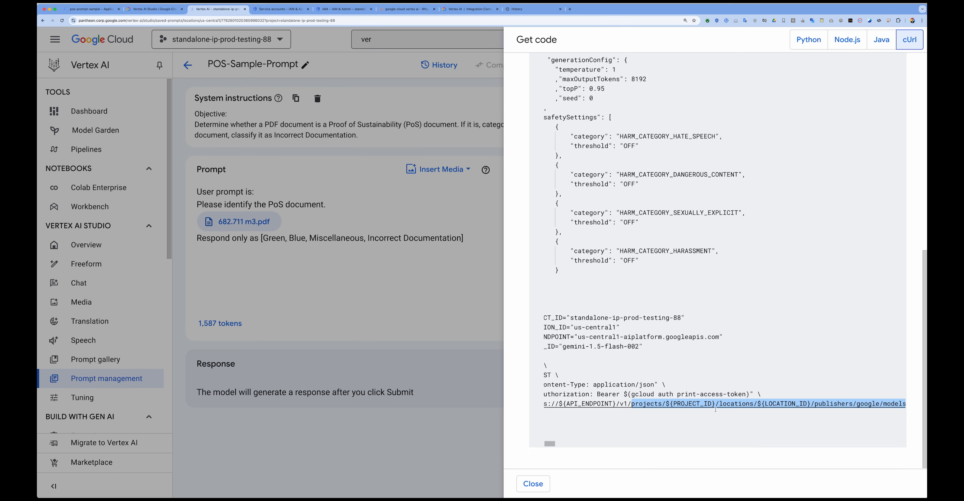
{"action": "scroll", "coordinate": [716, 409], "scroll_direction": "left", "scroll_amount": 2}
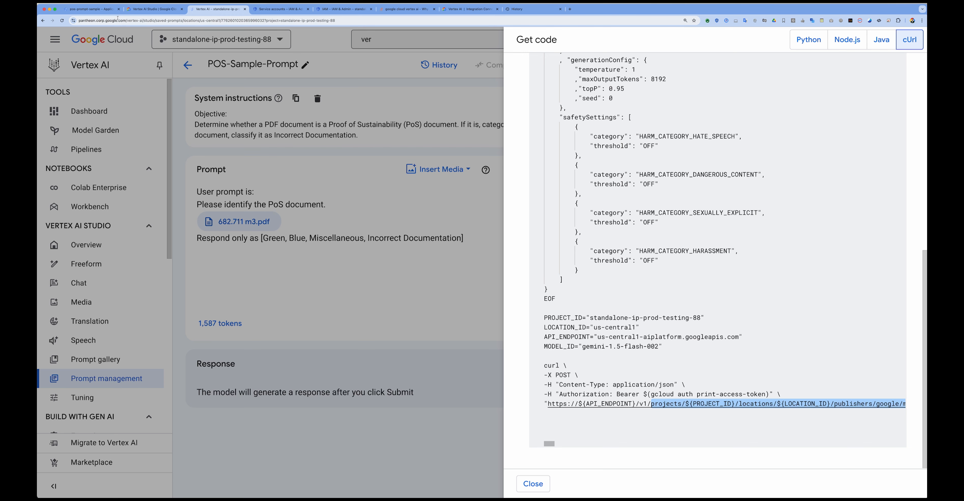
Step: Return to the integration editor and start a string variable named Vertex_Project_ID with the type Config variable for Integration
{"action": "left_click", "coordinate": [112, 9]}
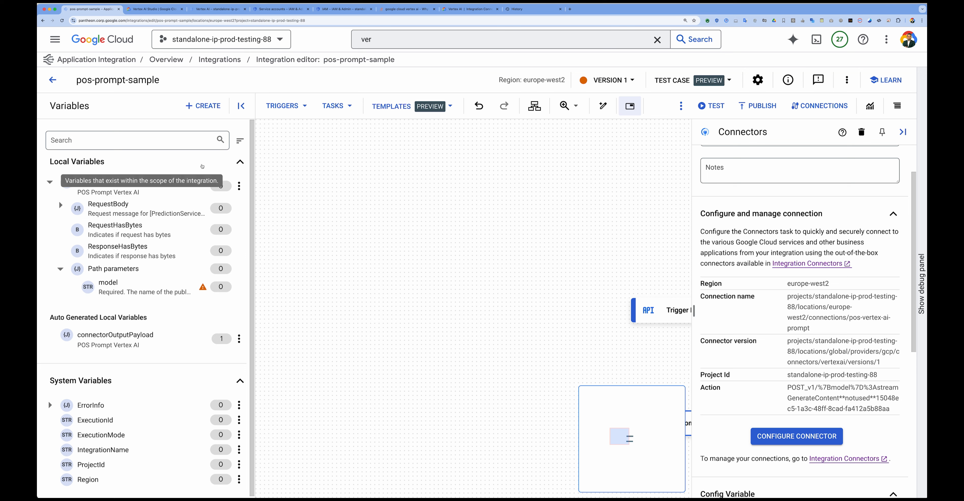
{"action": "left_click", "coordinate": [209, 106]}
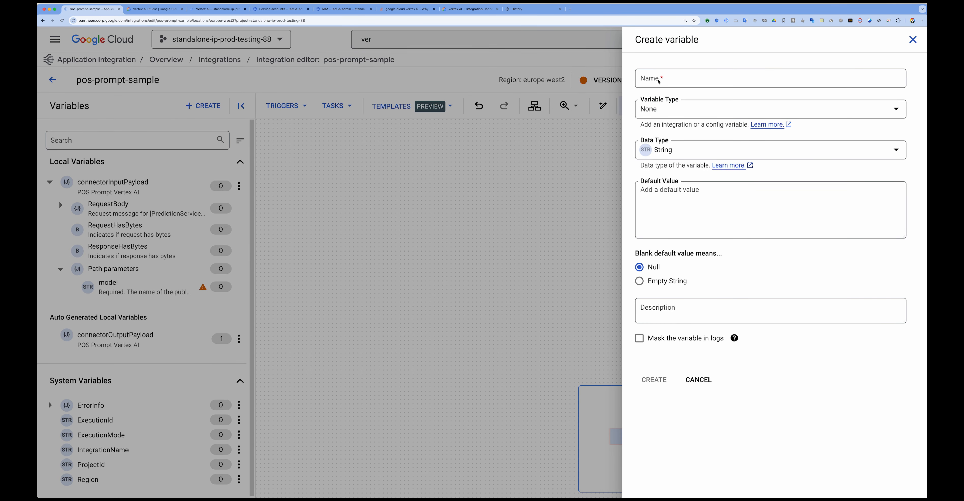
{"action": "left_click", "coordinate": [659, 80]}
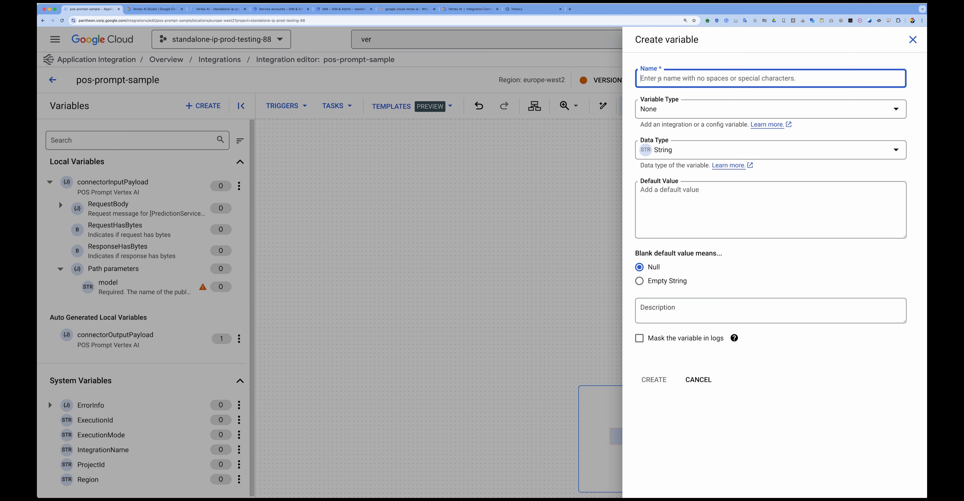
{"action": "type", "text": "Verte"}
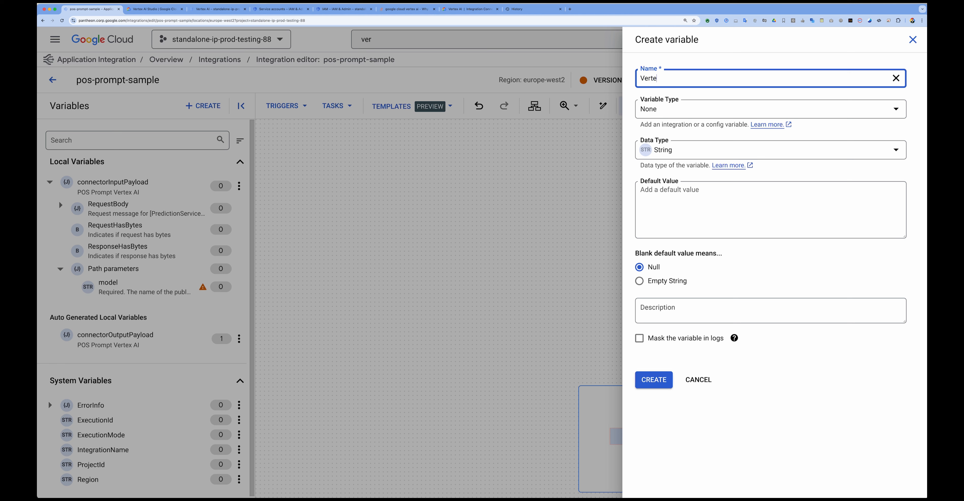
{"action": "type", "text": "x_Project_ID"}
{"action": "left_click", "coordinate": [672, 115]}
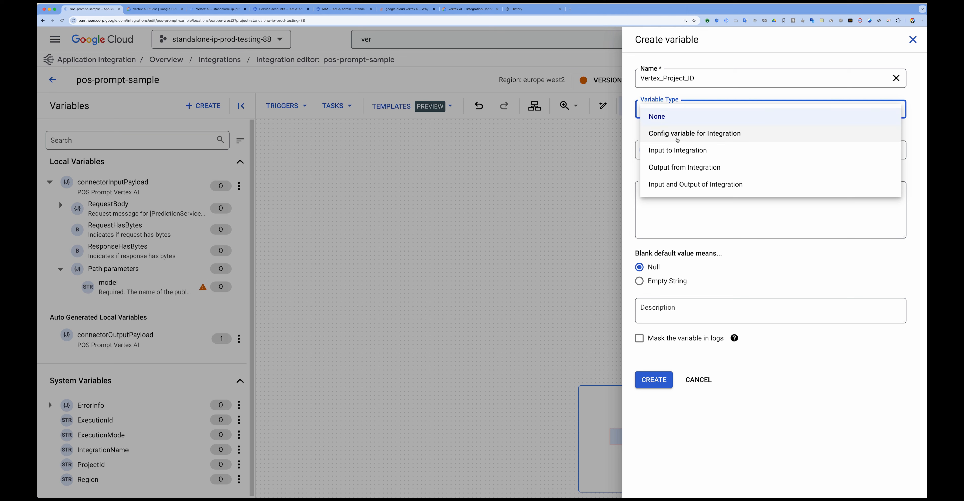
{"action": "left_click", "coordinate": [678, 140]}
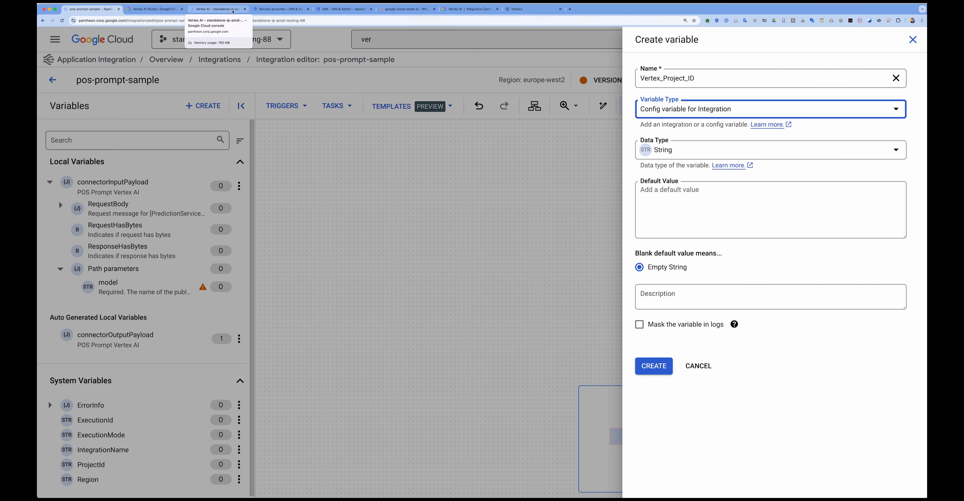
Step: Copy the project ID from the cURL code, set standalone-ip-prod-testing-88 as the variable's default value, and create the variable
{"action": "left_click", "coordinate": [241, 8]}
{"action": "scroll", "coordinate": [643, 315], "scroll_direction": "down", "scroll_amount": 10}
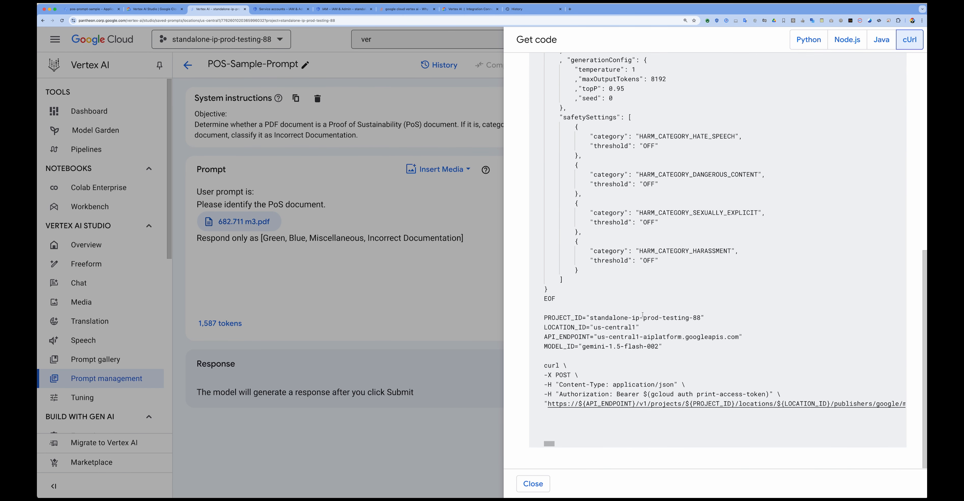
{"action": "left_click_drag", "start_coordinate": [590, 318], "coordinate": [700, 318]}
{"action": "key", "text": "super+c"}
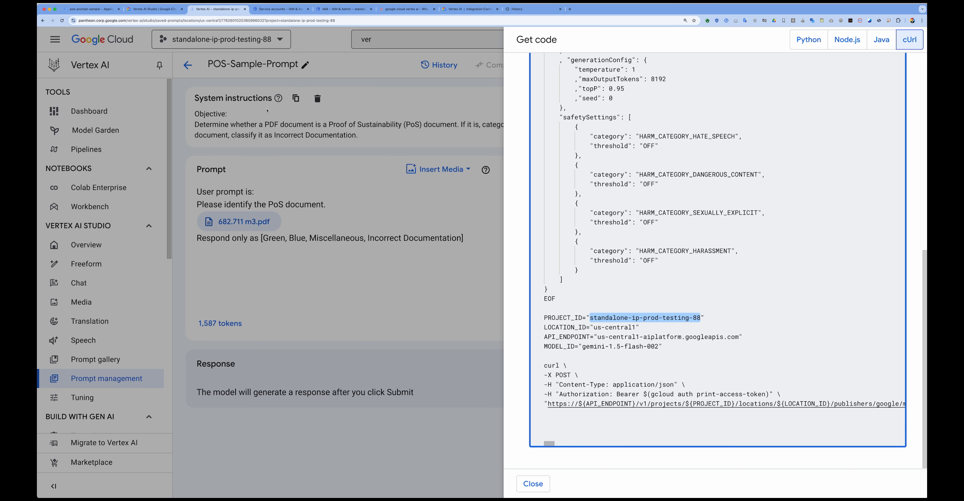
{"action": "left_click", "coordinate": [80, 9]}
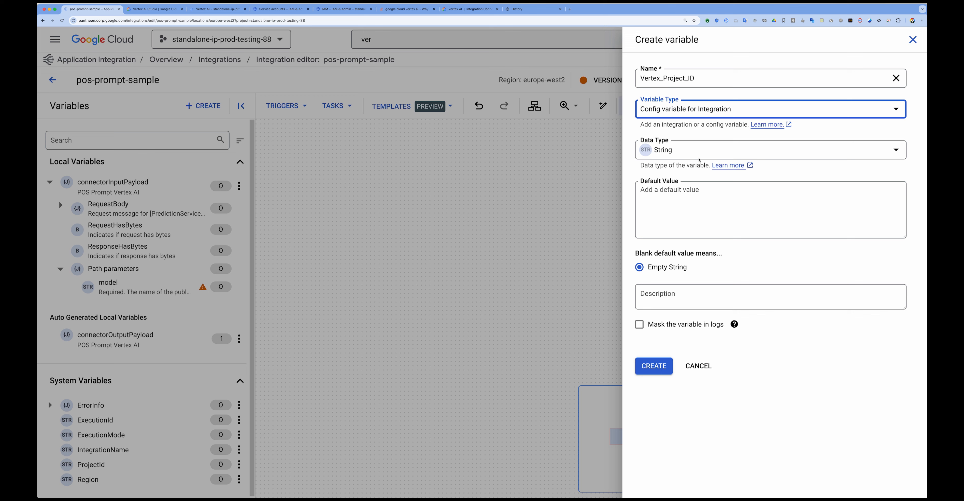
{"action": "left_click", "coordinate": [658, 201]}
{"action": "key", "text": "super+v"}
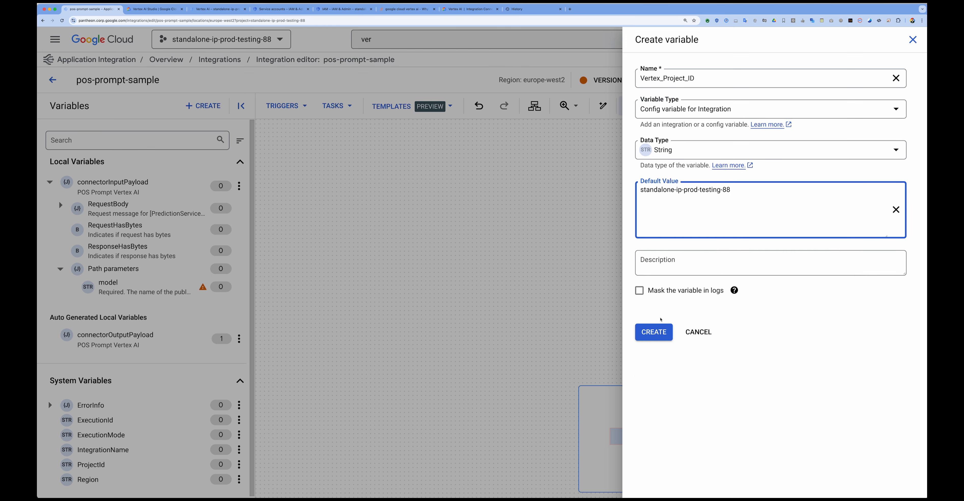
{"action": "left_click", "coordinate": [654, 332]}
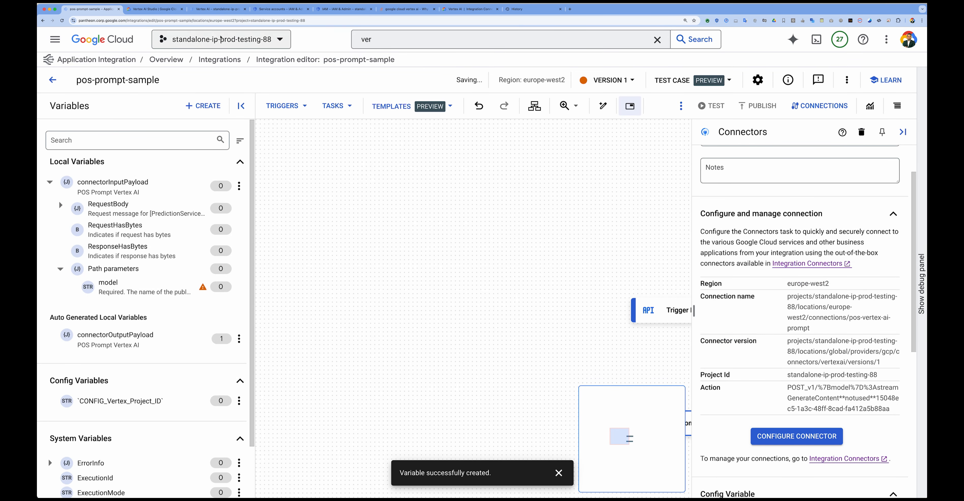
Step: Switch to the prompt's code, show its cURL version, and copy the LOCATION_ID name from the variable definitions
{"action": "key", "text": "super+a"}
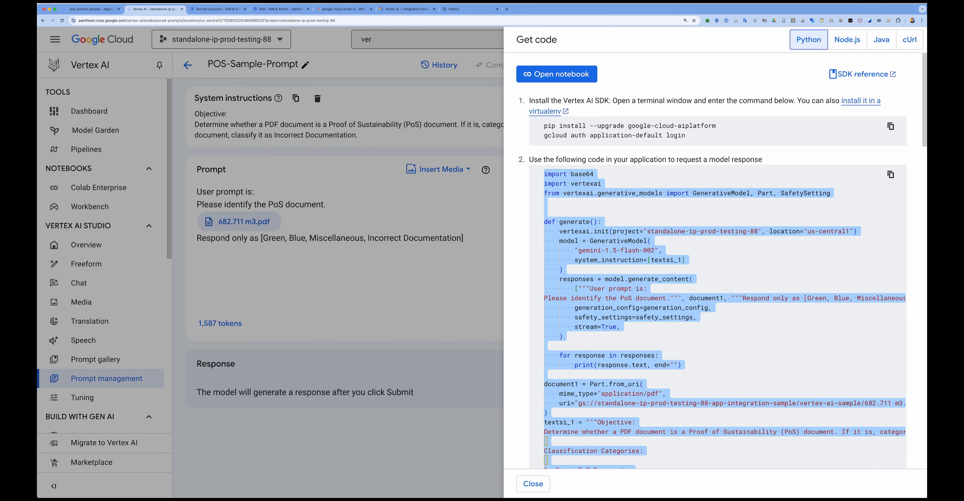
{"action": "left_click", "coordinate": [604, 375]}
{"action": "scroll", "coordinate": [604, 374], "scroll_direction": "down", "scroll_amount": 15}
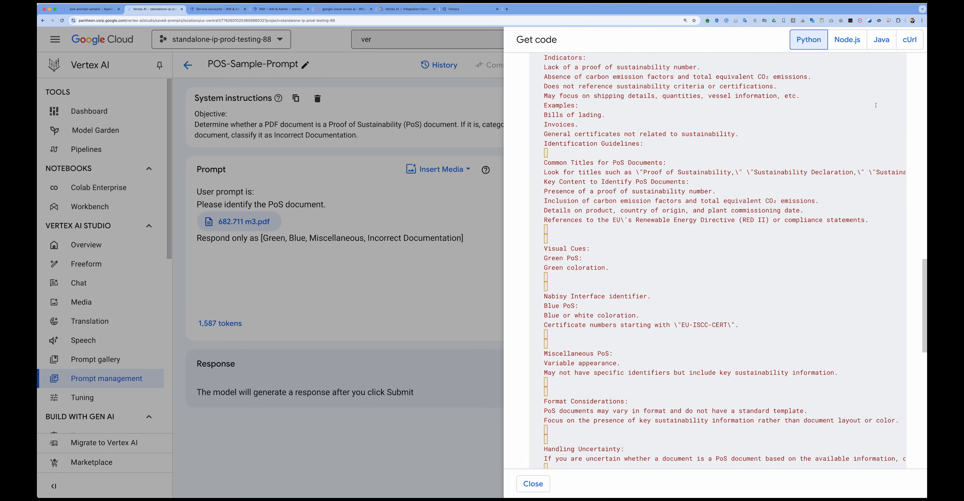
{"action": "left_click", "coordinate": [910, 39]}
{"action": "scroll", "coordinate": [648, 312], "scroll_direction": "down", "scroll_amount": 15}
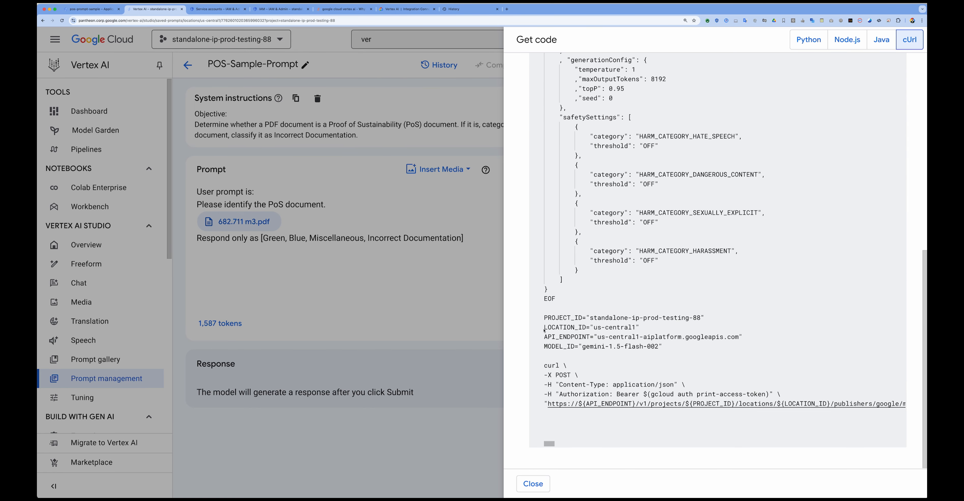
{"action": "key", "text": "super+a"}
{"action": "double_click", "coordinate": [570, 327]}
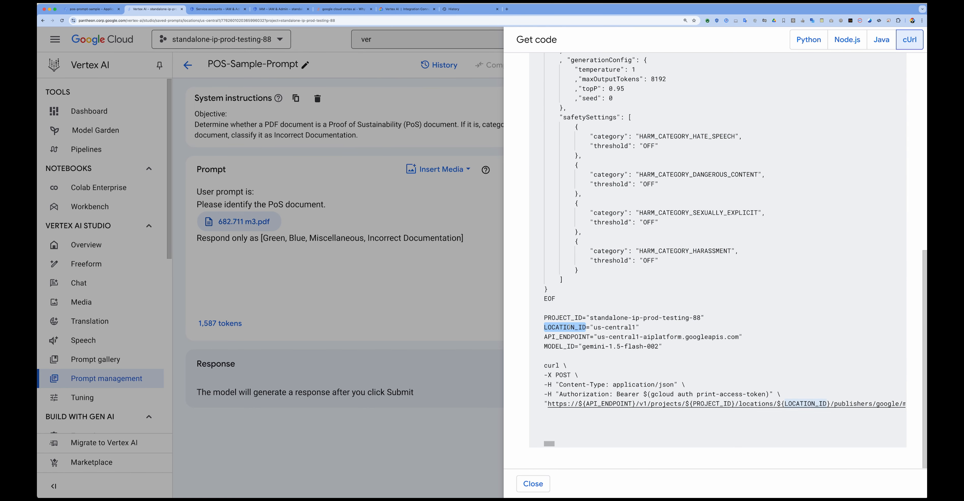
{"action": "key", "text": "super+c"}
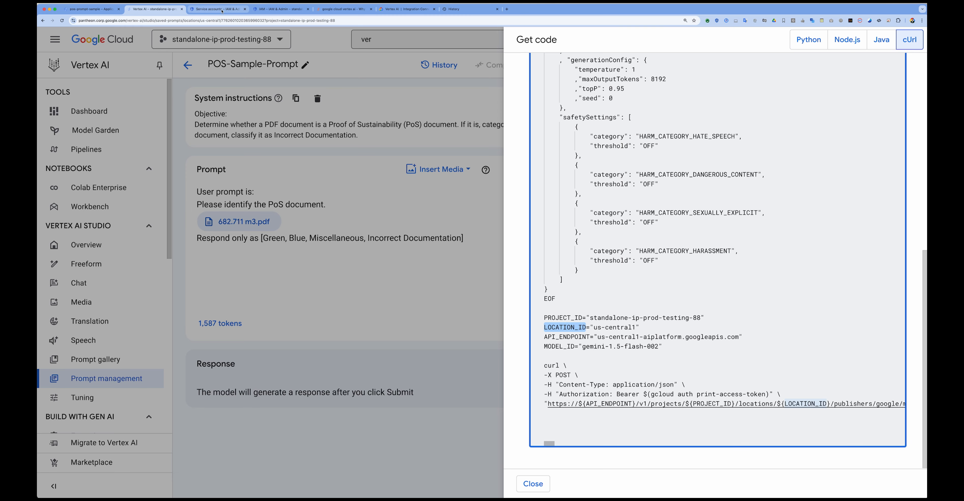
Step: Return to the integration editor and start a string variable named Vertex_LOCATION_ID with the type Config variable for Integration
{"action": "left_click", "coordinate": [94, 9]}
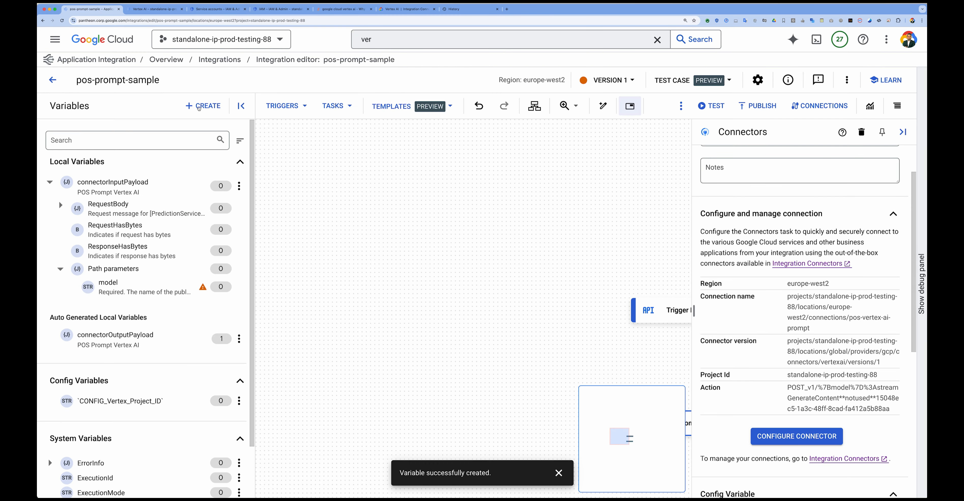
{"action": "left_click", "coordinate": [199, 107]}
{"action": "left_click", "coordinate": [666, 77]}
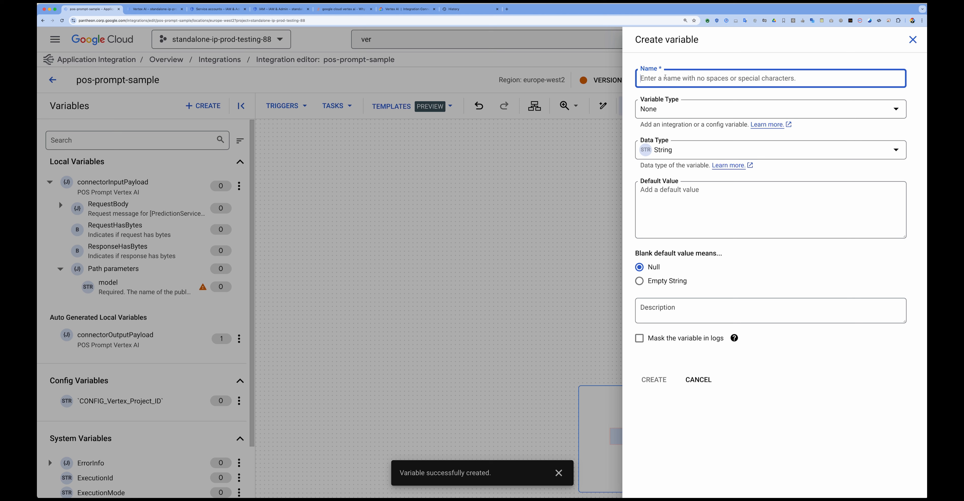
{"action": "type", "text": "Vertex"}
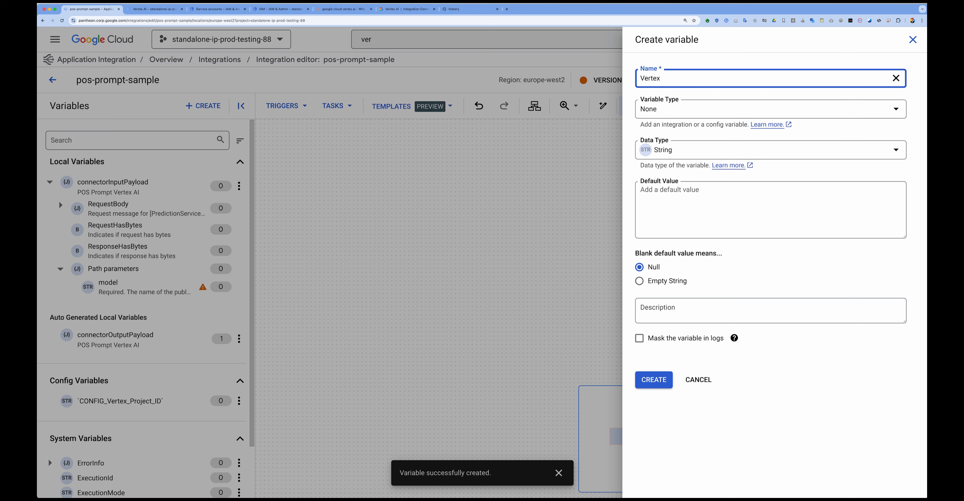
{"action": "type", "text": "_LOCATION_ID"}
{"action": "left_click", "coordinate": [674, 150]}
{"action": "left_click", "coordinate": [668, 109]}
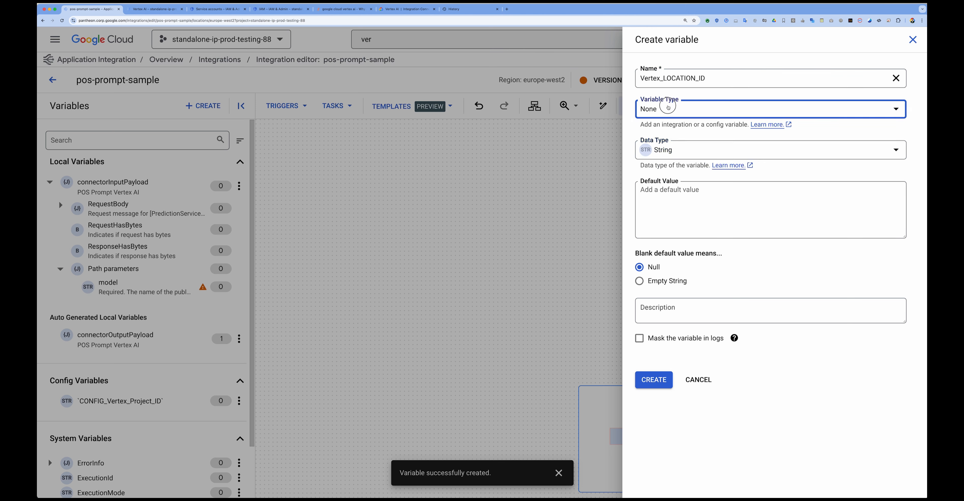
{"action": "left_click", "coordinate": [668, 109]}
{"action": "left_click", "coordinate": [667, 132]}
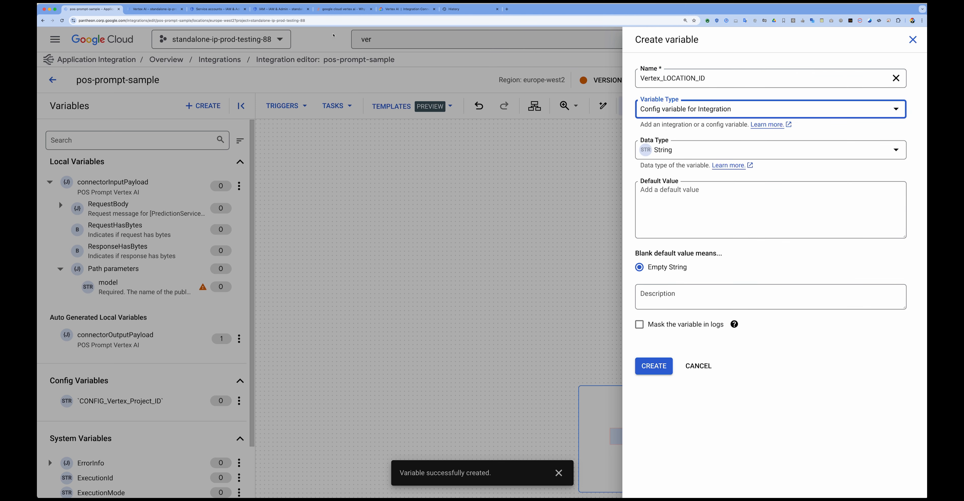
Step: Copy the location value from the cURL code, set us-central1 as the variable's default value, and create the variable
{"action": "left_click", "coordinate": [155, 9]}
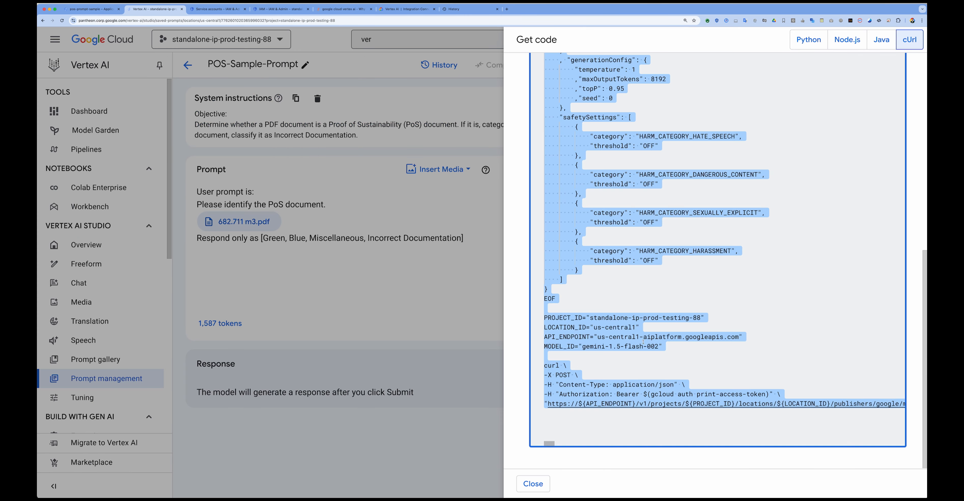
{"action": "left_click", "coordinate": [640, 346]}
{"action": "double_click", "coordinate": [640, 345]}
{"action": "left_click_drag", "start_coordinate": [594, 328], "coordinate": [636, 327]}
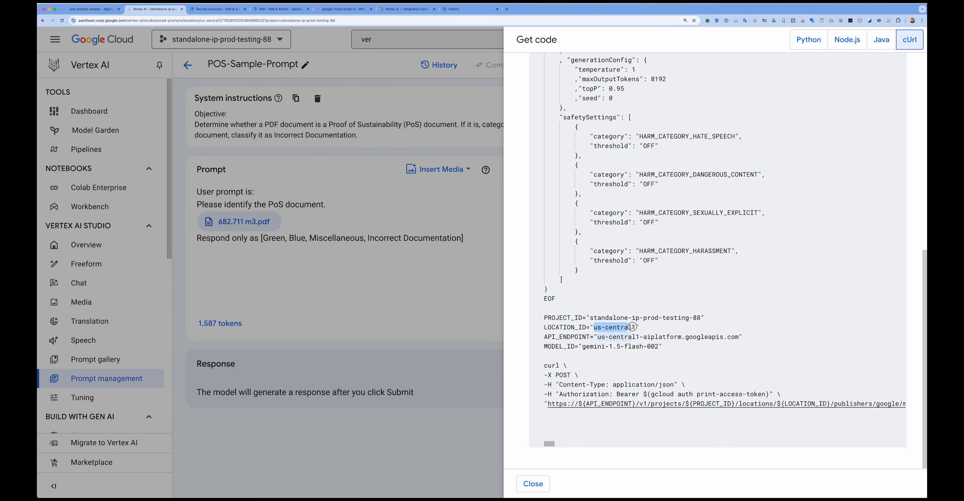
{"action": "key", "text": "super+c"}
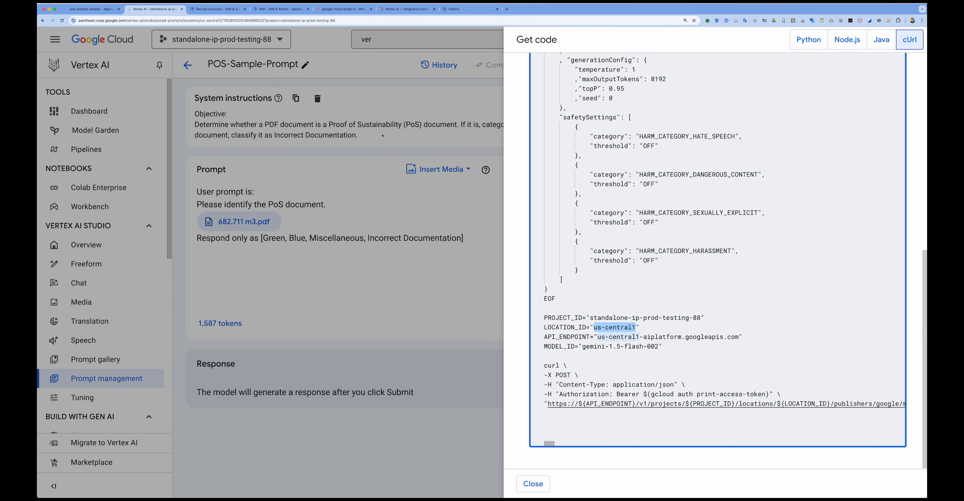
{"action": "left_click", "coordinate": [112, 9]}
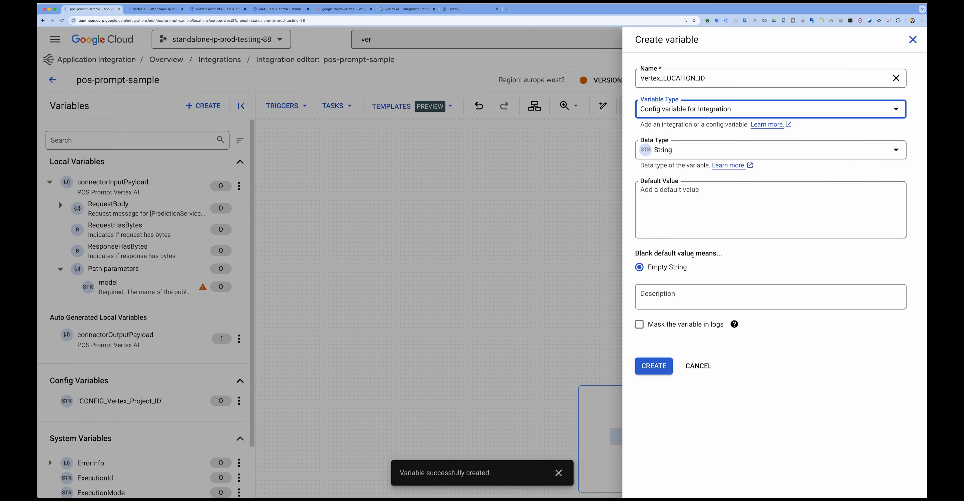
{"action": "left_click", "coordinate": [673, 199]}
{"action": "key", "text": "super+v"}
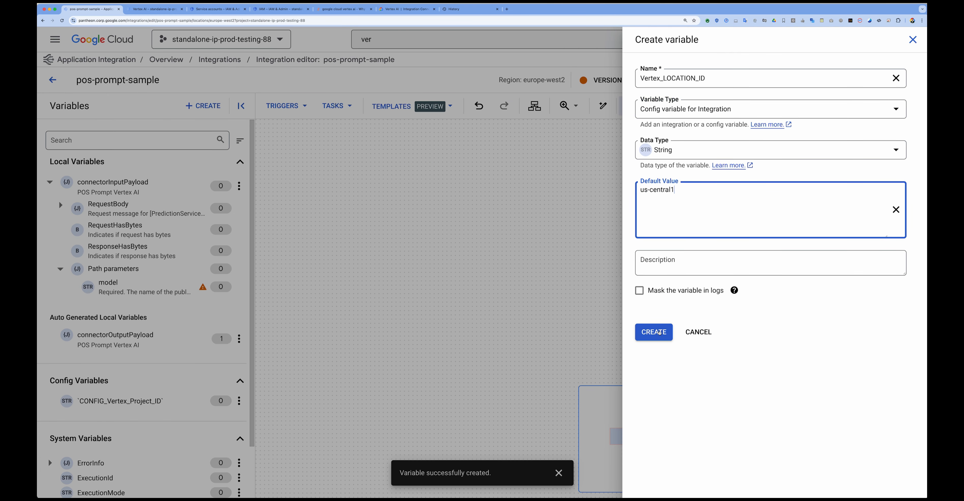
{"action": "left_click", "coordinate": [660, 332]}
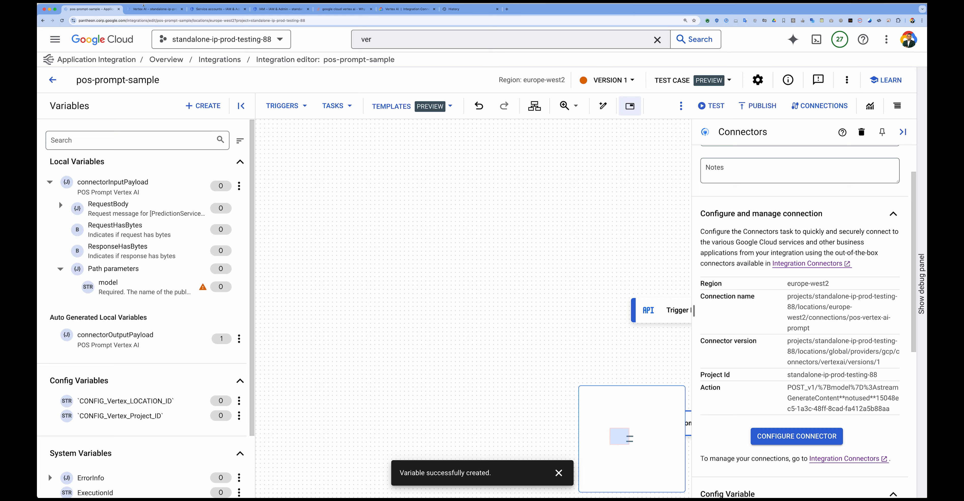
Step: Switch back to the prompt's cURL code and copy the MODEL_ID name from the variable definitions
{"action": "left_click", "coordinate": [143, 7]}
{"action": "left_click", "coordinate": [600, 352]}
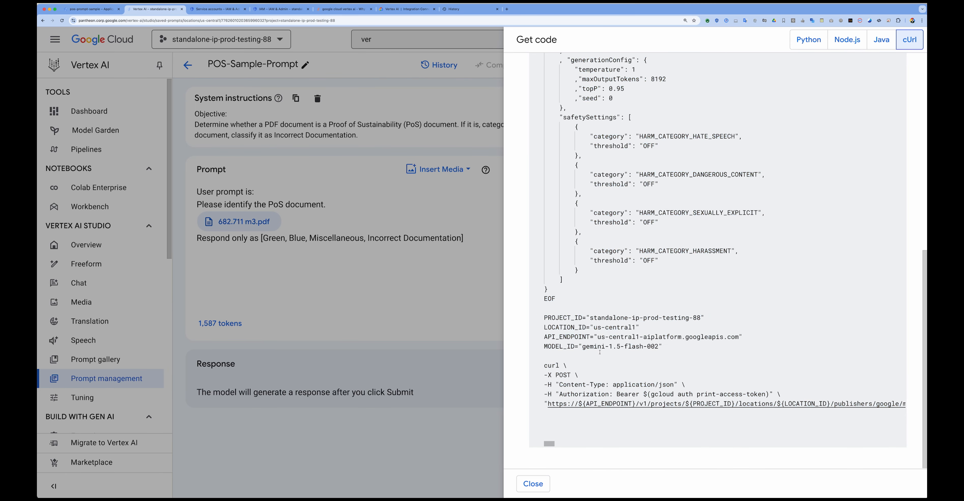
{"action": "double_click", "coordinate": [566, 346]}
{"action": "key", "text": "super+c"}
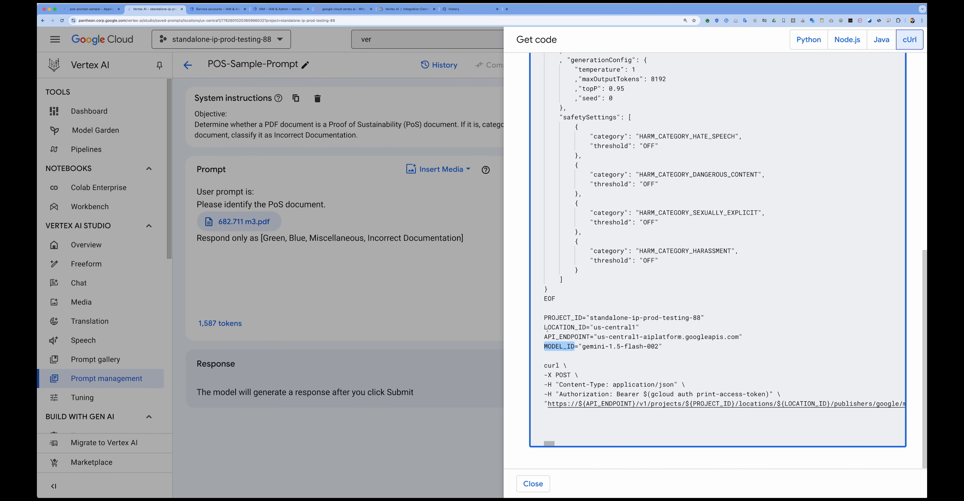
Step: Return to the integration editor and start a string variable named Vertex_MODEL_ID with the type Config variable for Integration
{"action": "left_click", "coordinate": [92, 9]}
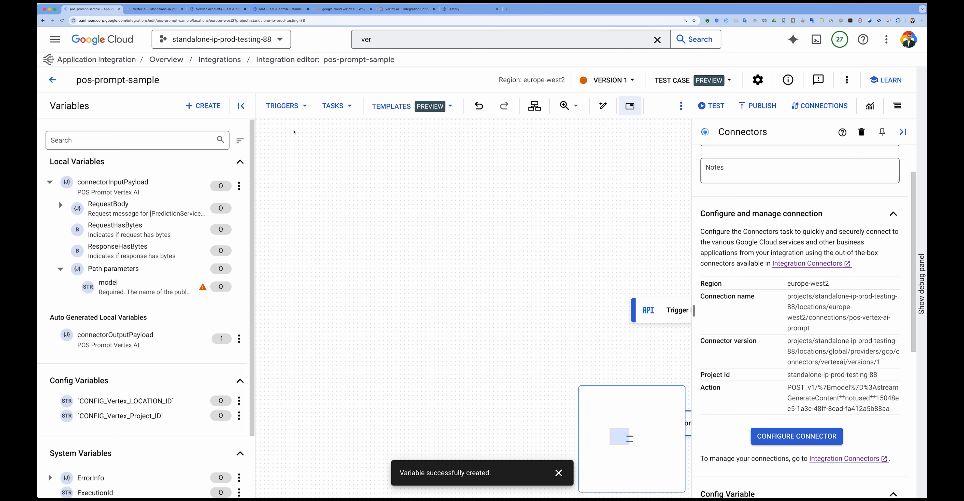
{"action": "left_click", "coordinate": [220, 108]}
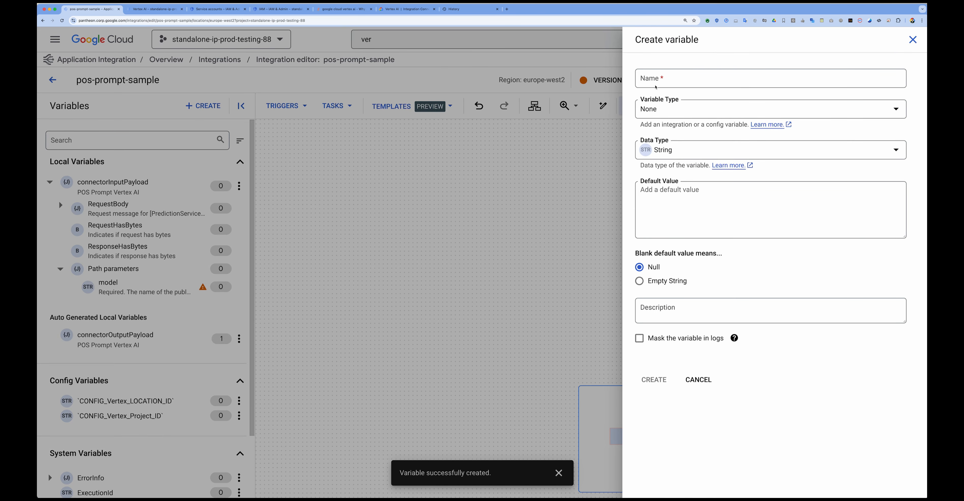
{"action": "left_click", "coordinate": [656, 81]}
{"action": "type", "text": "Verte"}
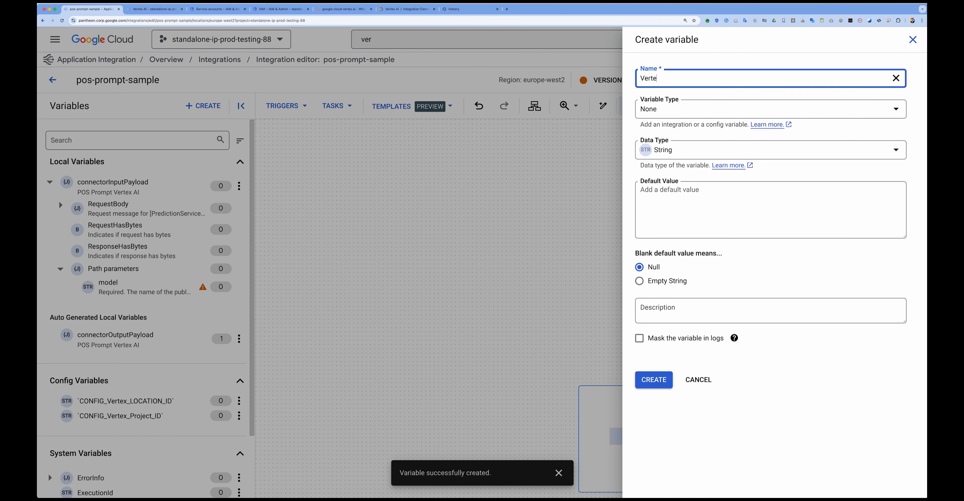
{"action": "type", "text": "x_MODEL_ID"}
{"action": "left_click", "coordinate": [659, 109]}
{"action": "left_click", "coordinate": [651, 132]}
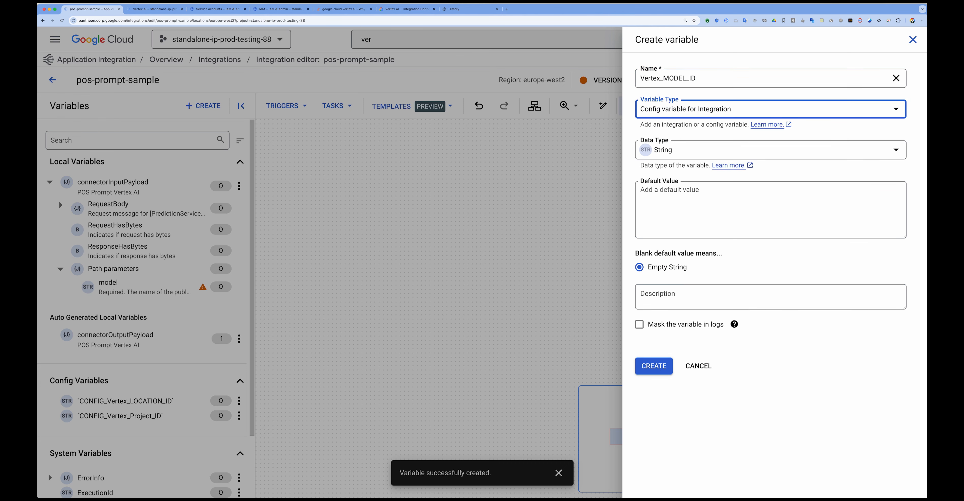
Step: Copy the model ID from the cURL code, set gemini-1.5-flash-002 as the variable's default value, and create the variable
{"action": "left_click", "coordinate": [154, 9]}
{"action": "double_click", "coordinate": [601, 346]}
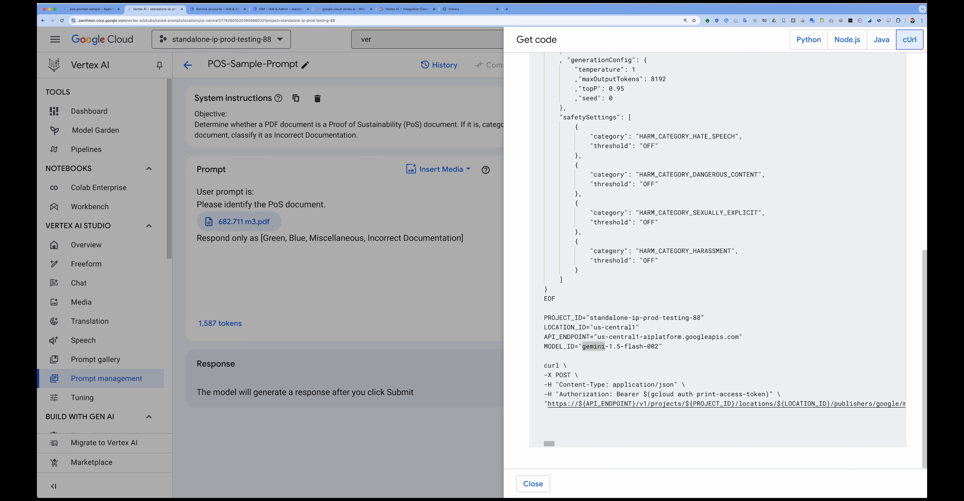
{"action": "left_click_drag", "start_coordinate": [583, 347], "coordinate": [659, 347]}
{"action": "key", "text": "super+c"}
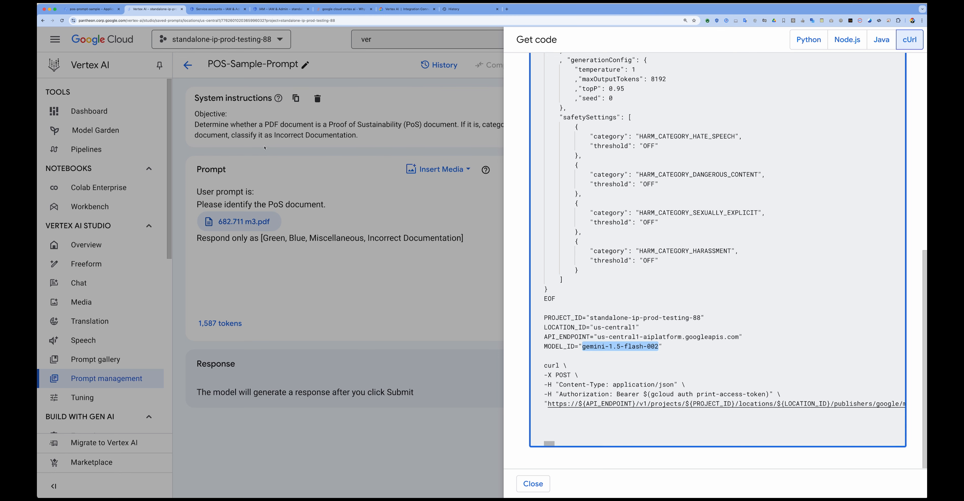
{"action": "left_click", "coordinate": [82, 7]}
{"action": "left_click", "coordinate": [663, 190]}
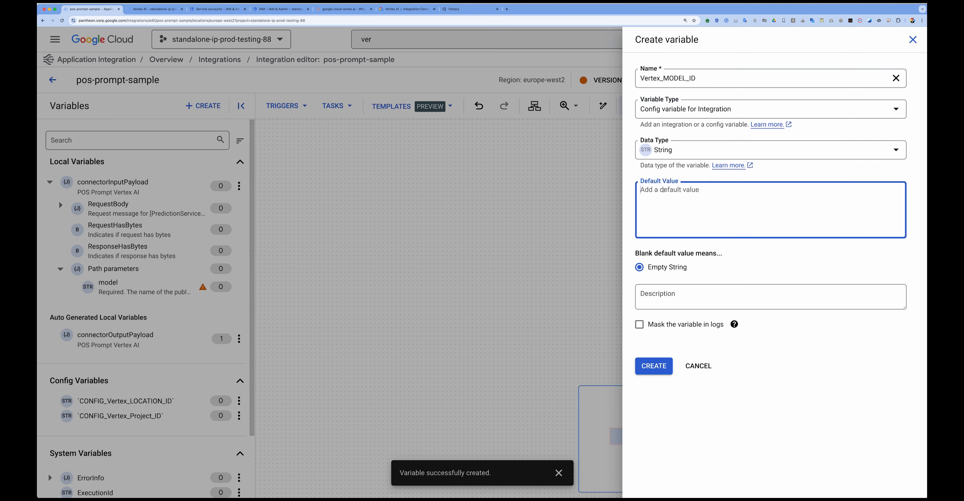
{"action": "key", "text": "super+v"}
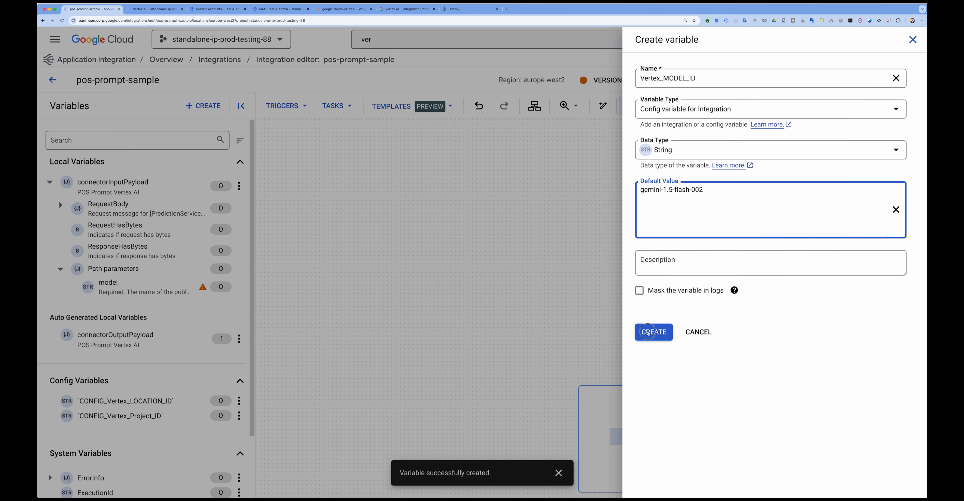
{"action": "left_click", "coordinate": [648, 332]}
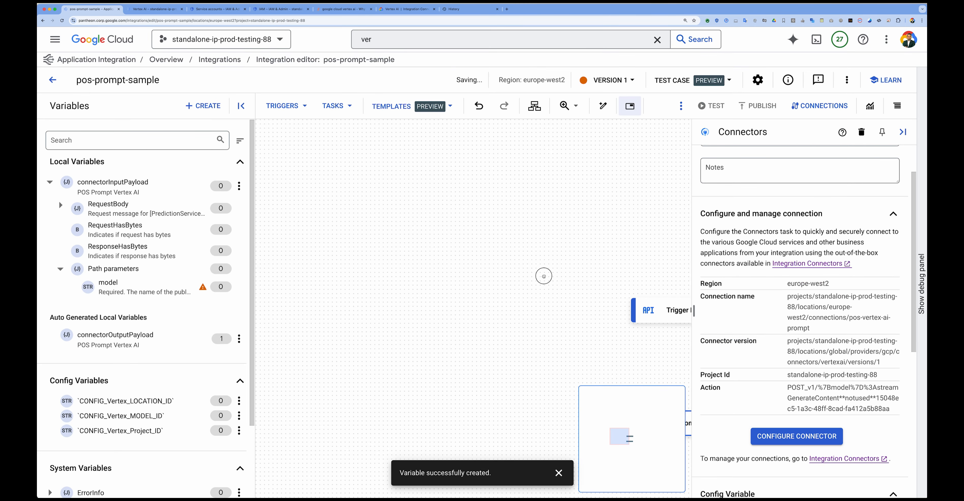
Step: Delete the edge connecting Trigger POS Prompt to the POS Prompt Vertex AI task
{"action": "left_click_drag", "start_coordinate": [544, 276], "coordinate": [325, 205]}
{"action": "left_click", "coordinate": [487, 279]}
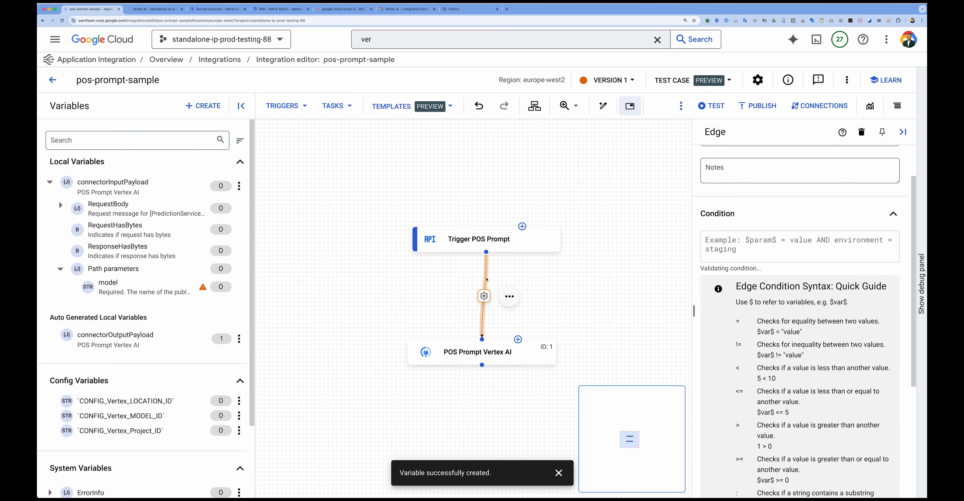
{"action": "key", "text": "Delete"}
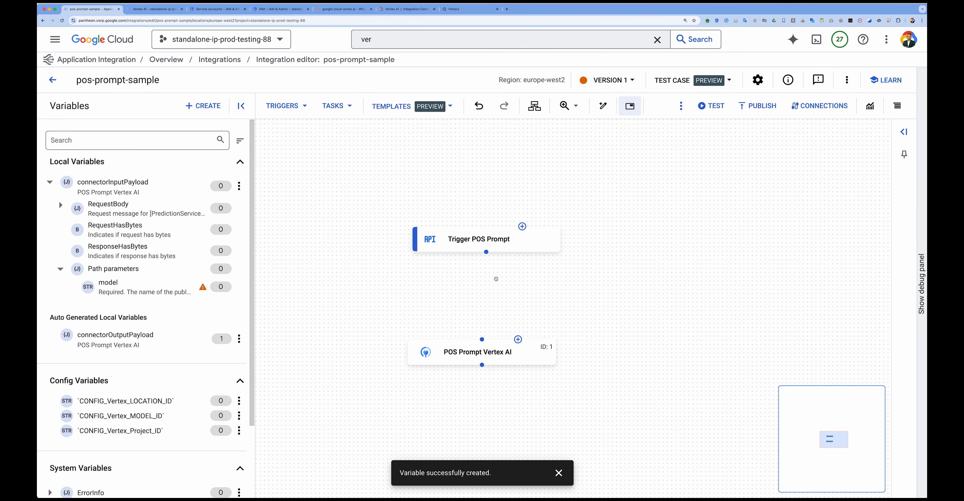
Step: Add a Data Mapping task and place it between Trigger POS Prompt and POS Prompt Vertex AI
{"action": "left_click", "coordinate": [339, 106]}
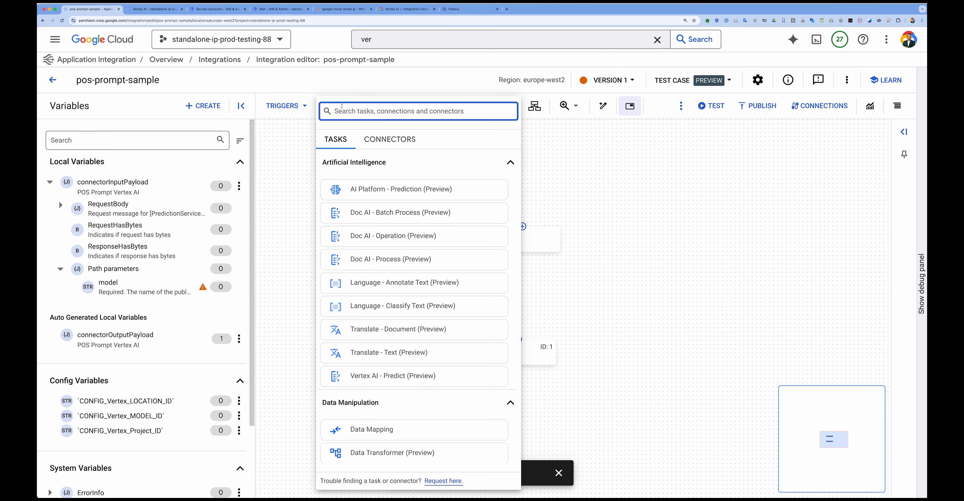
{"action": "type", "text": "map"}
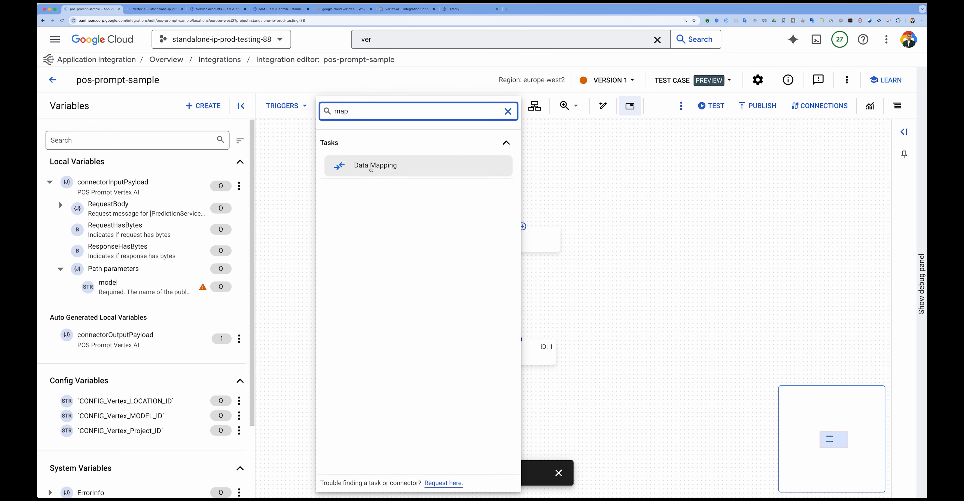
{"action": "left_click", "coordinate": [370, 166]}
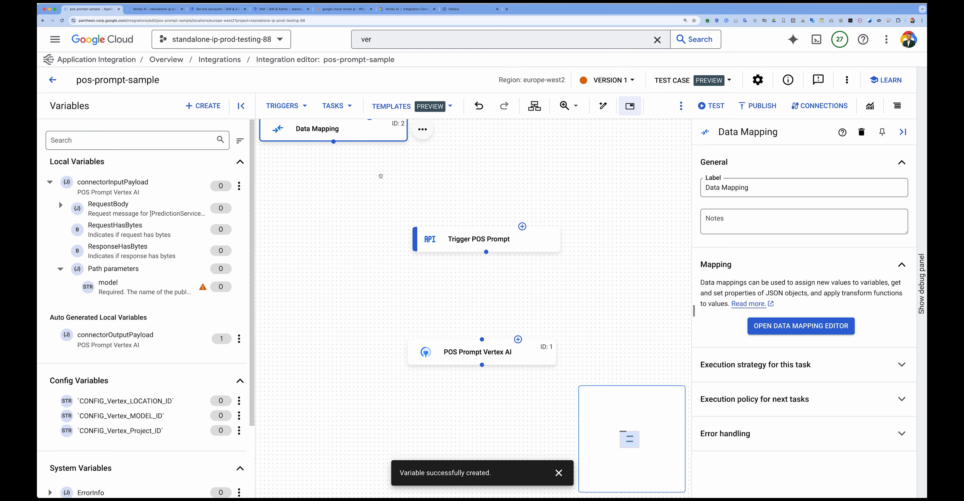
{"action": "left_click_drag", "start_coordinate": [354, 148], "coordinate": [505, 302]}
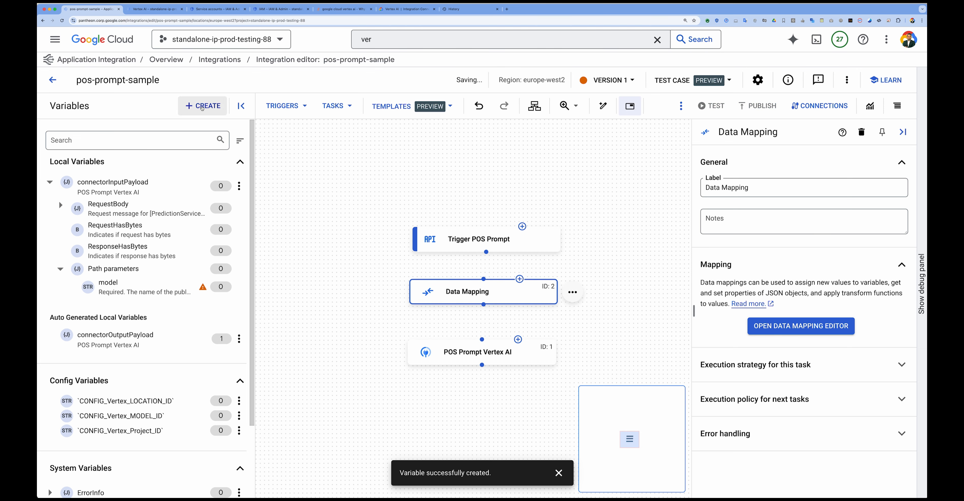
Step: Create a string variable named Vertex_Path_Parameter, leaving its variable type as None
{"action": "left_click", "coordinate": [199, 105]}
{"action": "left_click", "coordinate": [669, 75]}
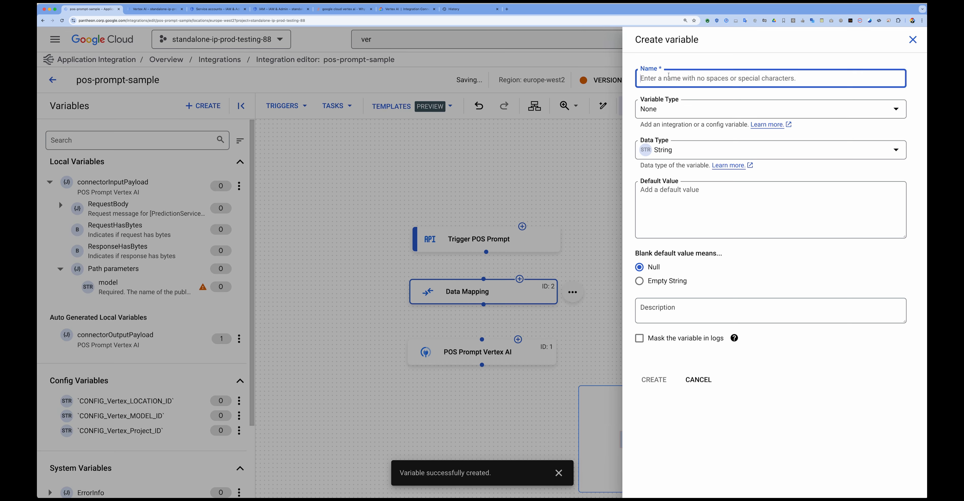
{"action": "type", "text": "Vertex"}
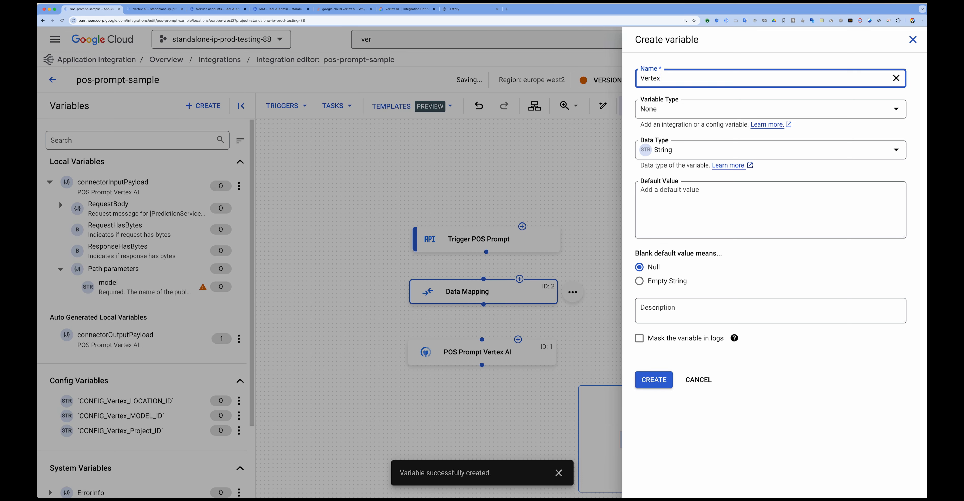
{"action": "type", "text": "t_Path_Parameter"}
{"action": "left_click", "coordinate": [654, 379]}
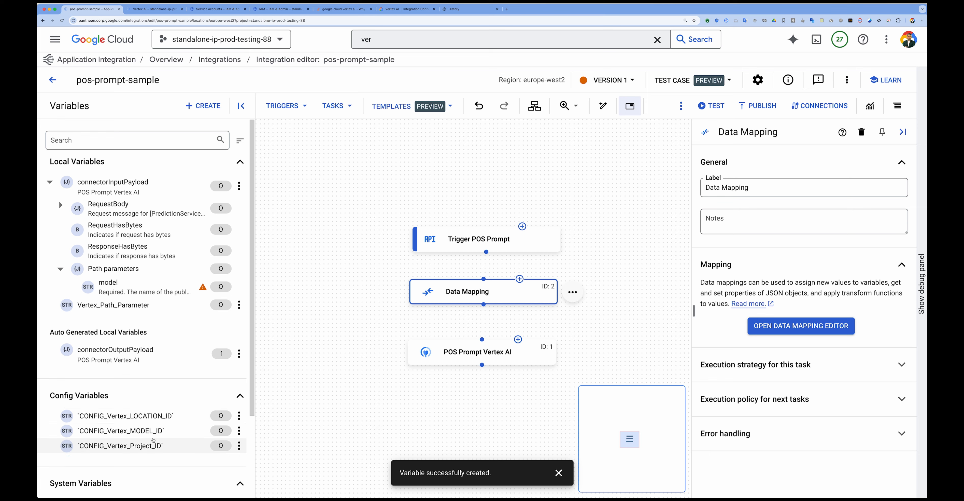
Step: In the saved prompt's cURL code, copy the model resource path from projects through ${MODEL_ID} in the request URL
{"action": "left_click", "coordinate": [156, 9]}
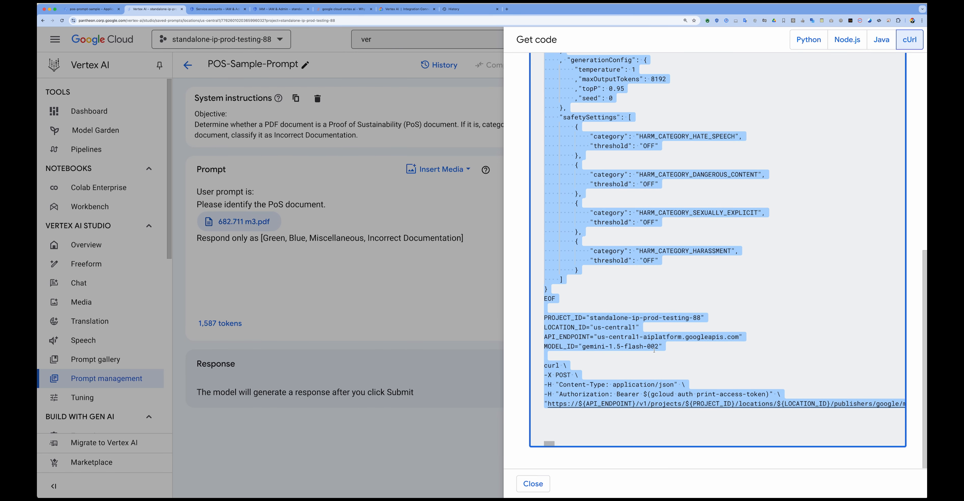
{"action": "left_click", "coordinate": [661, 385]}
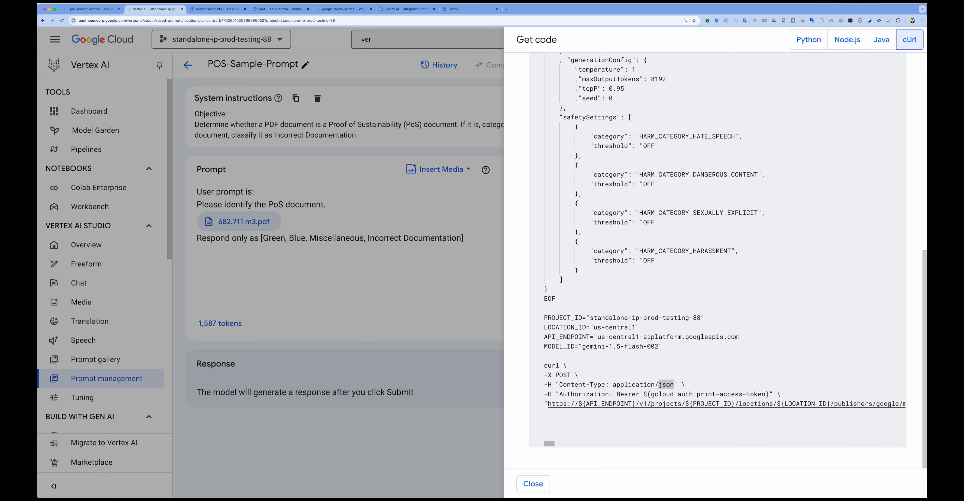
{"action": "left_click_drag", "start_coordinate": [652, 404], "coordinate": [738, 401]}
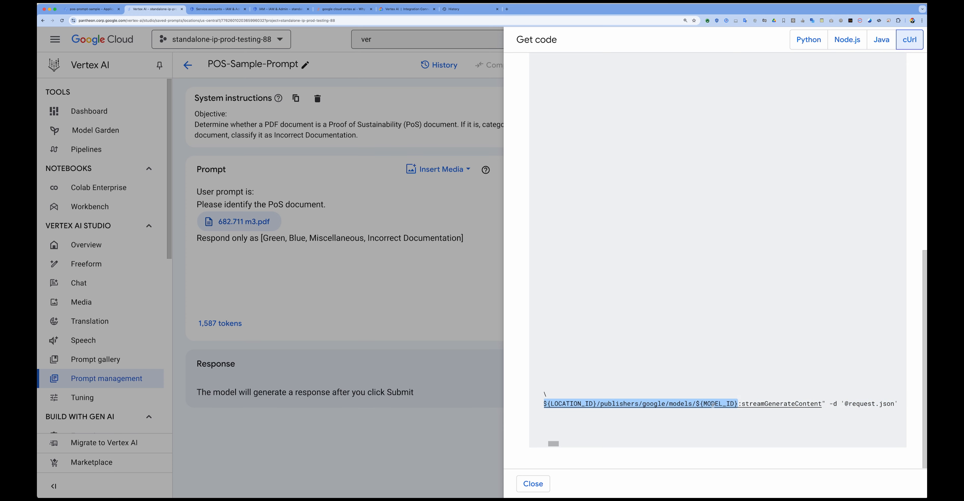
{"action": "key", "text": "super+c"}
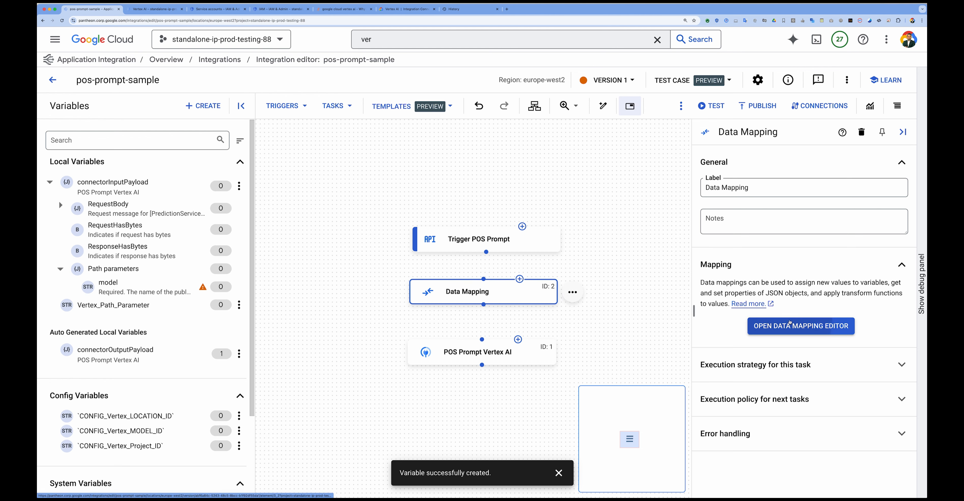
Step: In the Data Mapping task's editor, map the string value projects/ to Vertex_Path_Parameter as the output
{"action": "left_click", "coordinate": [791, 325]}
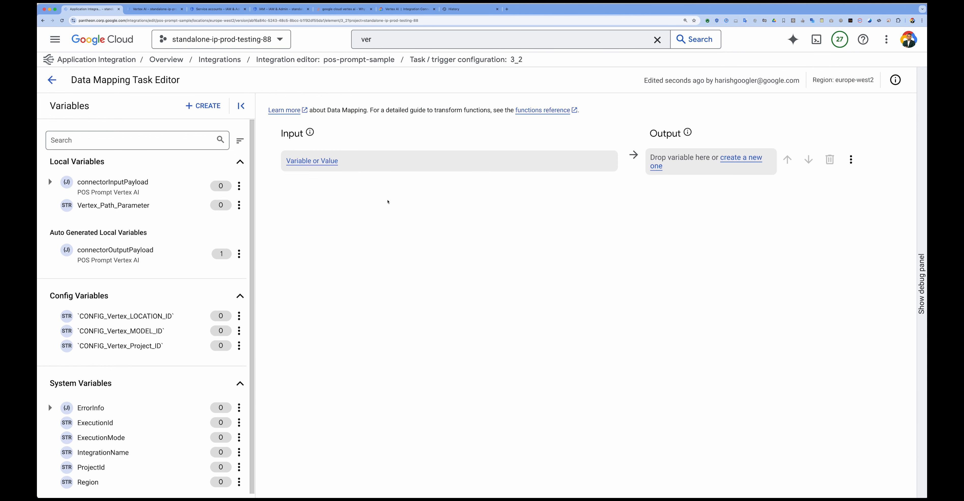
{"action": "left_click_drag", "start_coordinate": [92, 205], "coordinate": [666, 169]}
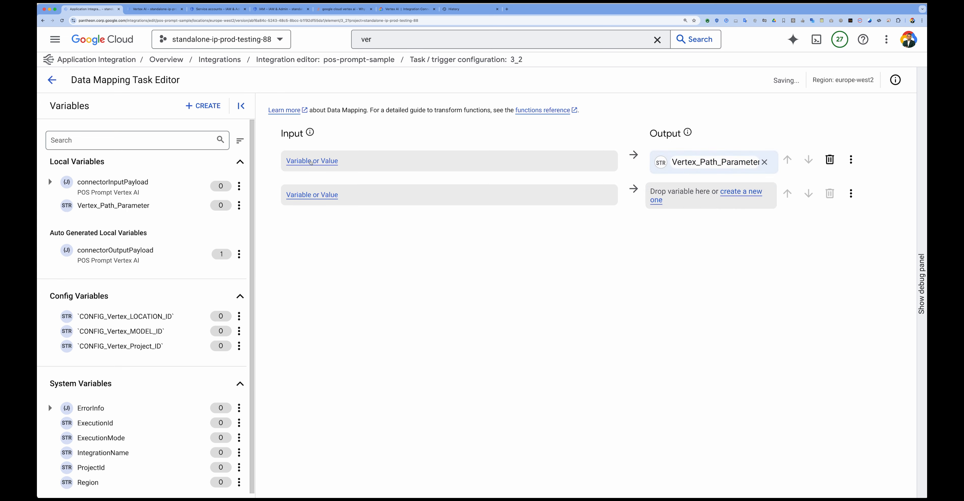
{"action": "left_click", "coordinate": [310, 161]}
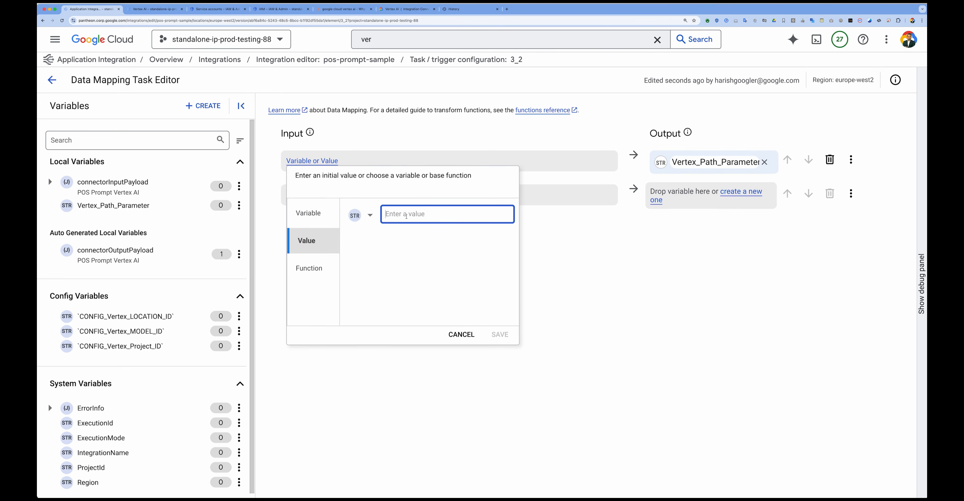
{"action": "type", "text": "projects/"}
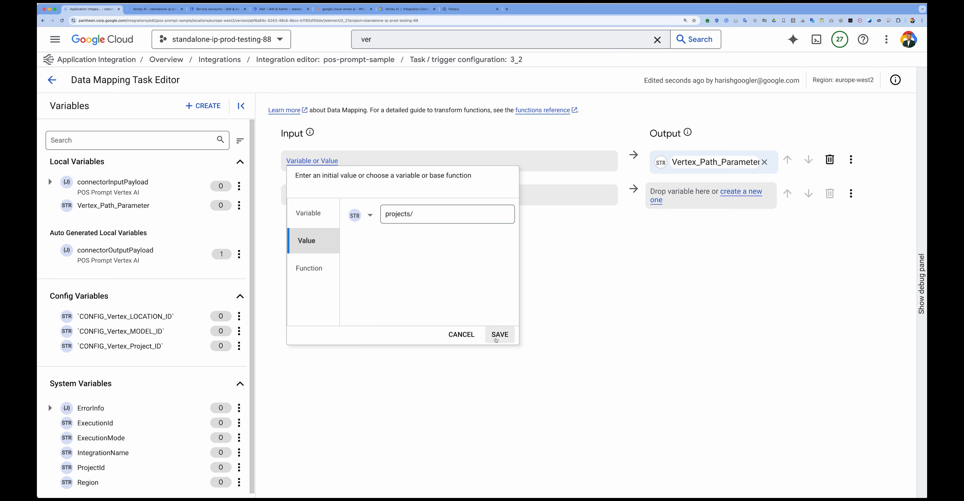
{"action": "left_click", "coordinate": [497, 338]}
Step: Add a CONCAT function to the projects/ input with the CONFIG_Vertex_Project_ID variable as its argument
{"action": "left_click", "coordinate": [363, 161]}
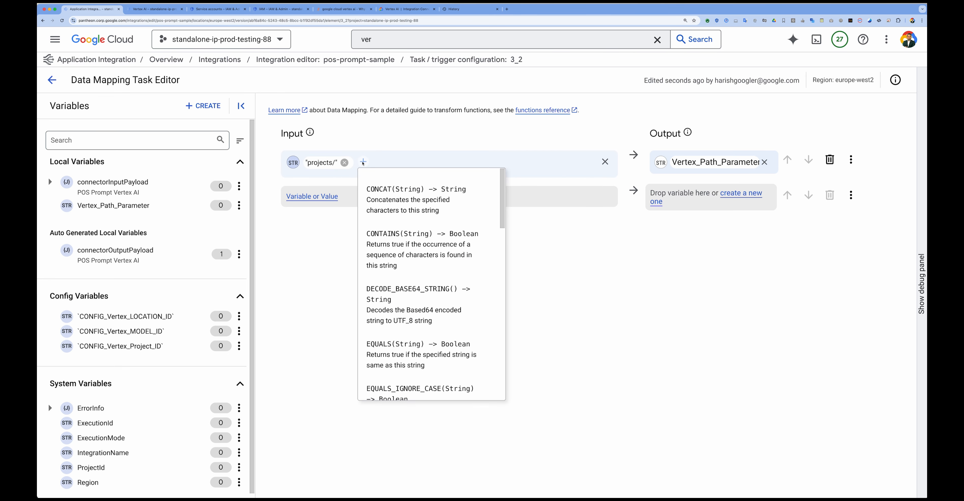
{"action": "left_click", "coordinate": [409, 197]}
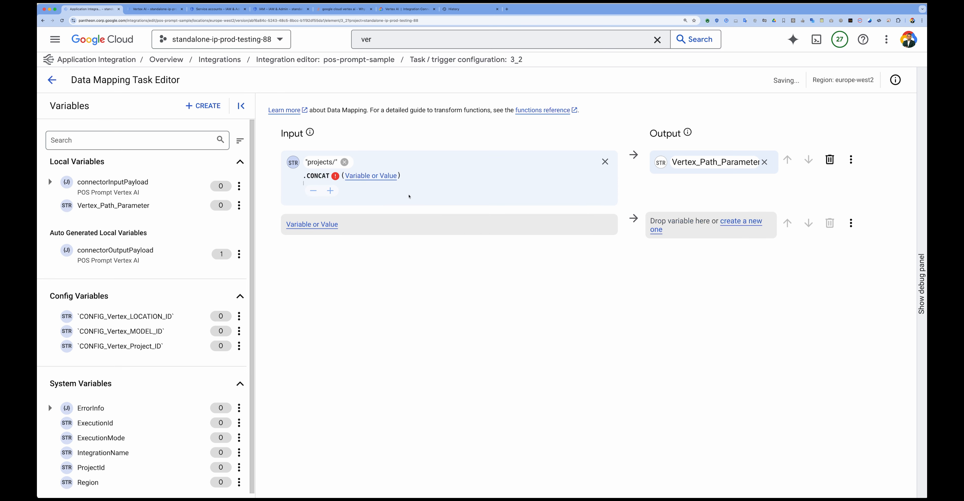
{"action": "left_click", "coordinate": [371, 176]}
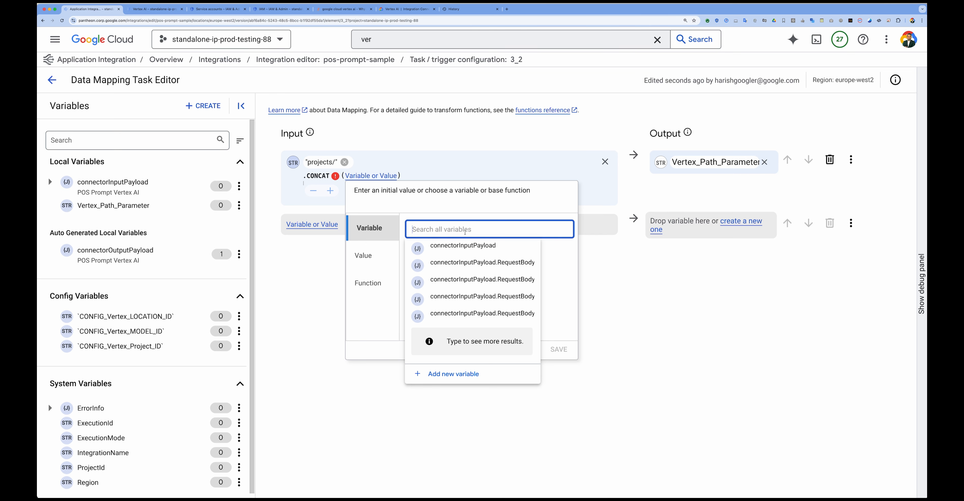
{"action": "type", "text": "por"}
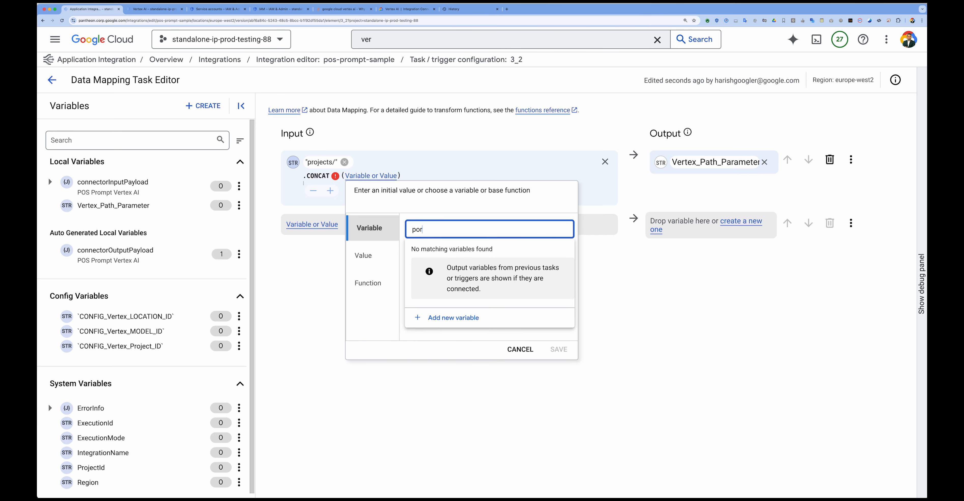
{"action": "key", "text": "BackSpace"}
{"action": "key", "text": "BackSpace"}
{"action": "type", "text": "ro"}
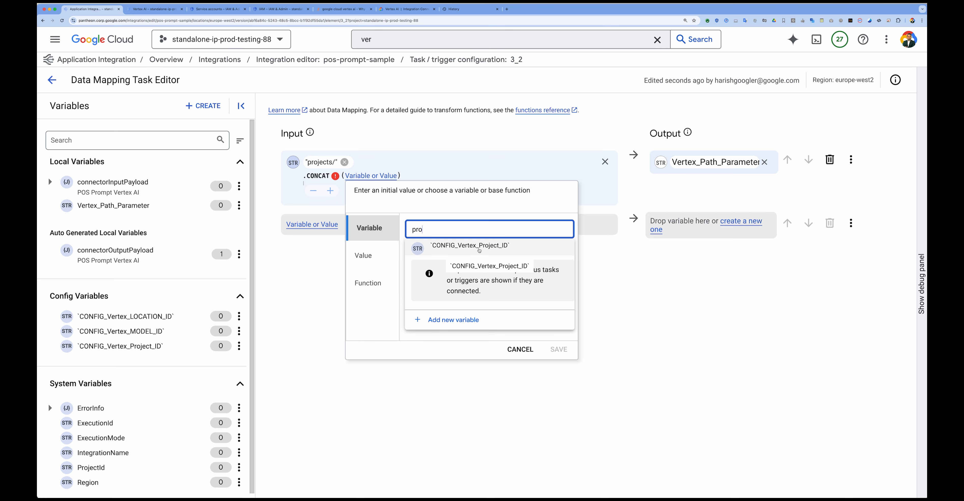
{"action": "left_click", "coordinate": [480, 249]}
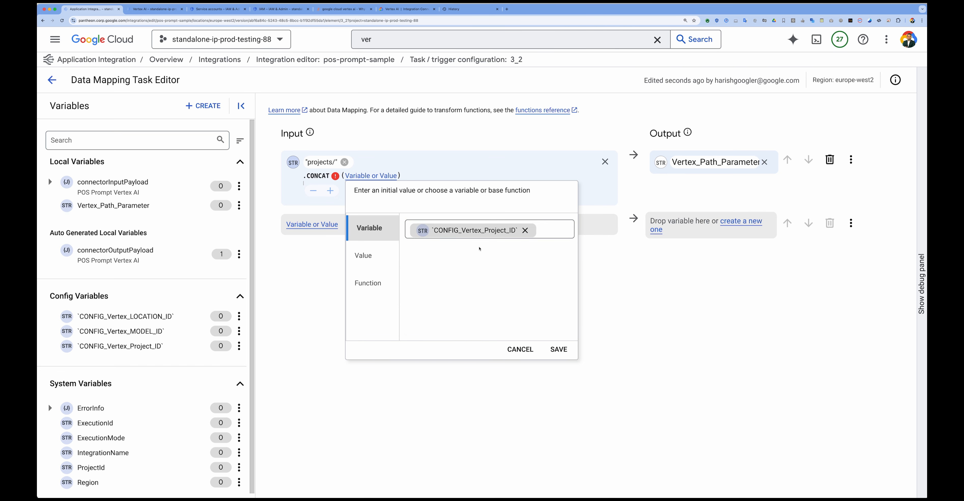
{"action": "left_click", "coordinate": [558, 349]}
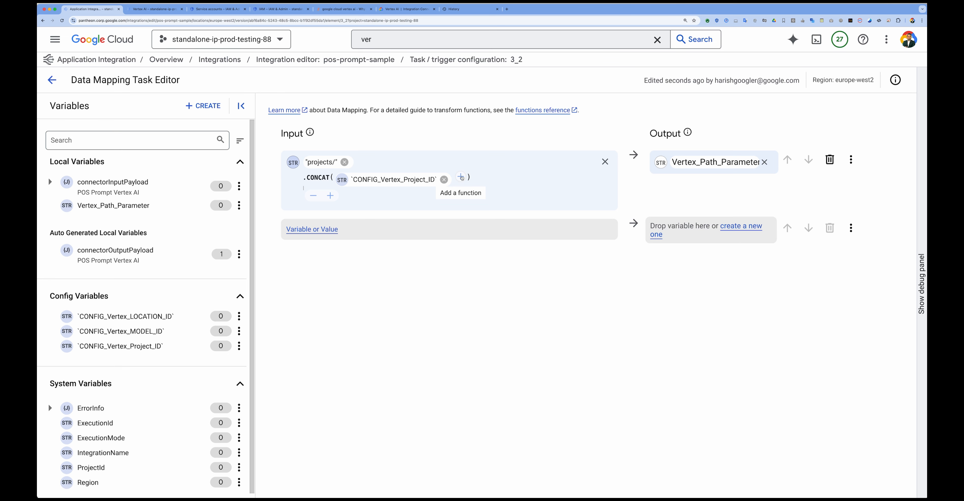
Step: Nest a CONCAT function after CONFIG_Vertex_Project_ID with the string value /locations/
{"action": "left_click", "coordinate": [462, 176]}
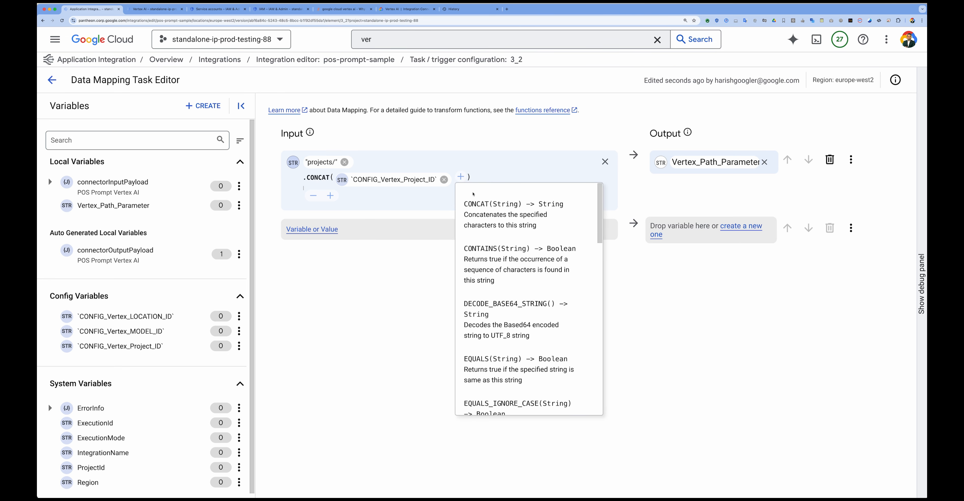
{"action": "left_click", "coordinate": [484, 171]}
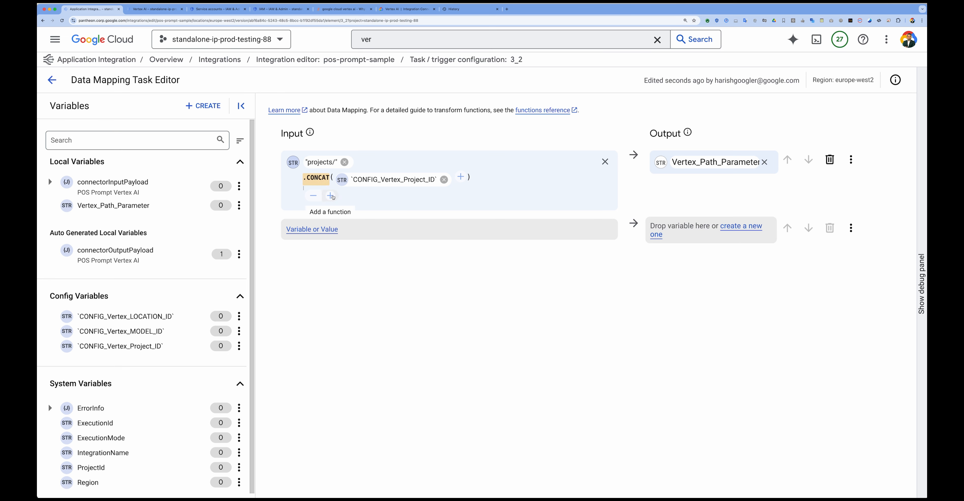
{"action": "left_click", "coordinate": [461, 176]}
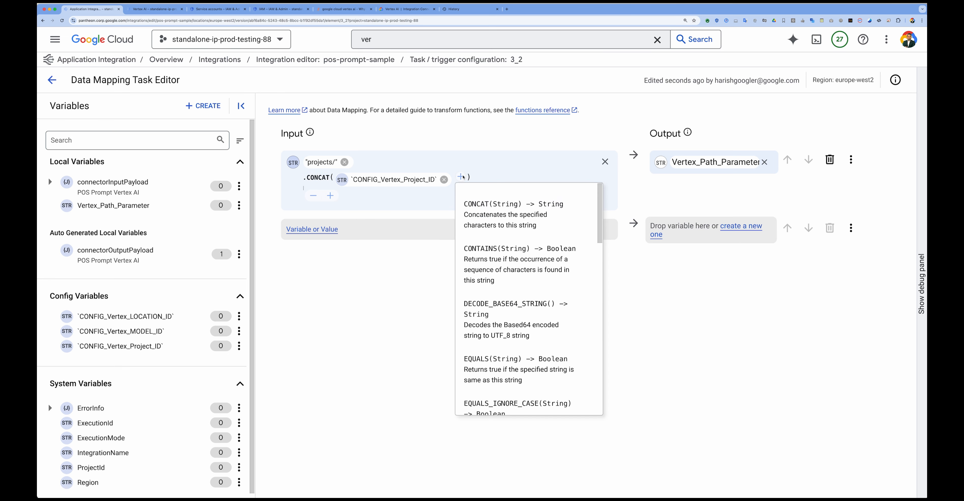
{"action": "left_click", "coordinate": [478, 212]}
{"action": "left_click", "coordinate": [389, 204]}
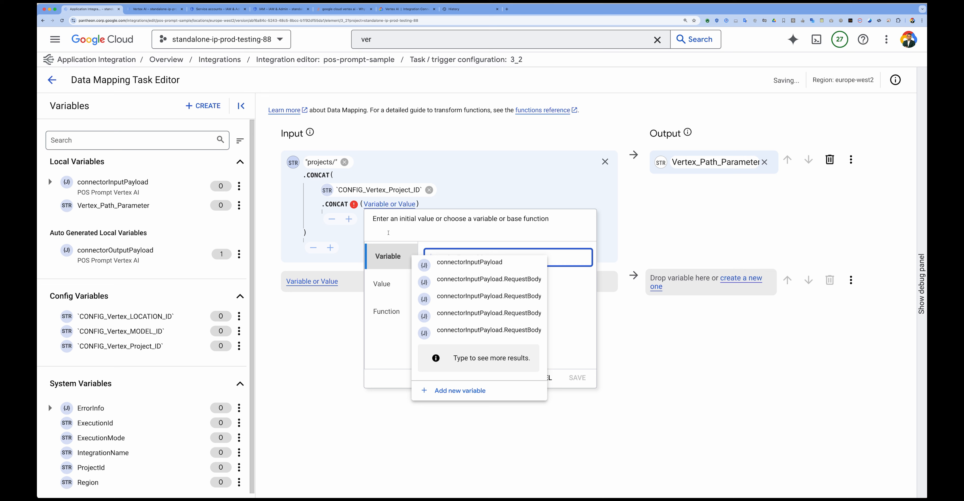
{"action": "left_click", "coordinate": [386, 283]}
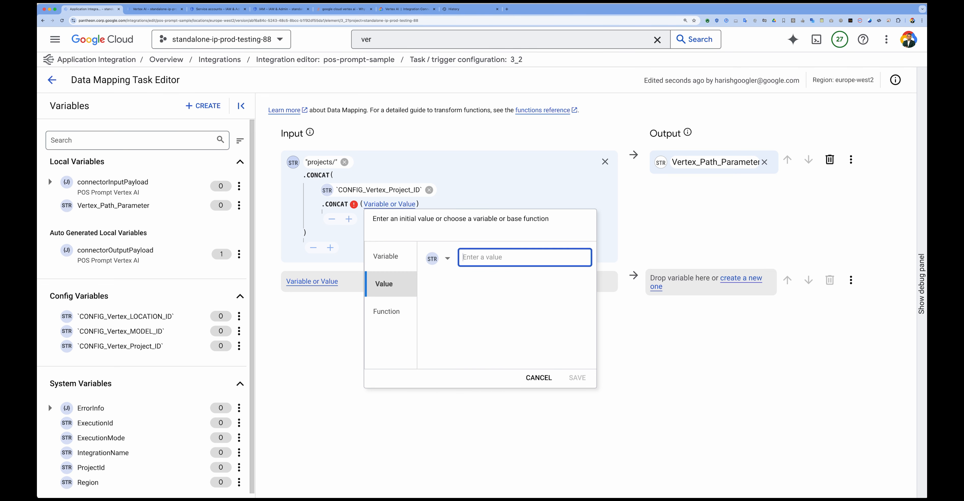
{"action": "type", "text": "/locations/"}
{"action": "left_click", "coordinate": [578, 377]}
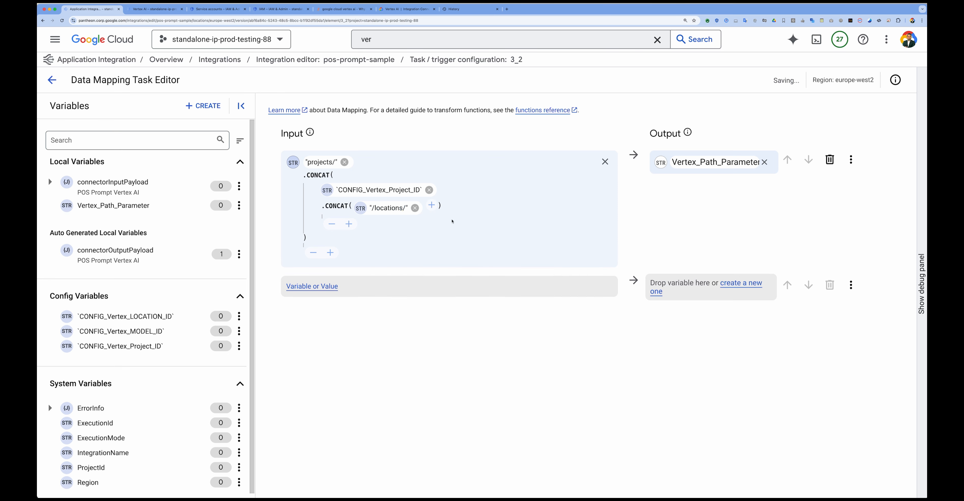
Step: Nest a CONCAT function after /locations/ with the CONFIG_Vertex_LOCATION_ID variable as its argument
{"action": "left_click", "coordinate": [431, 205]}
{"action": "left_click", "coordinate": [460, 241]}
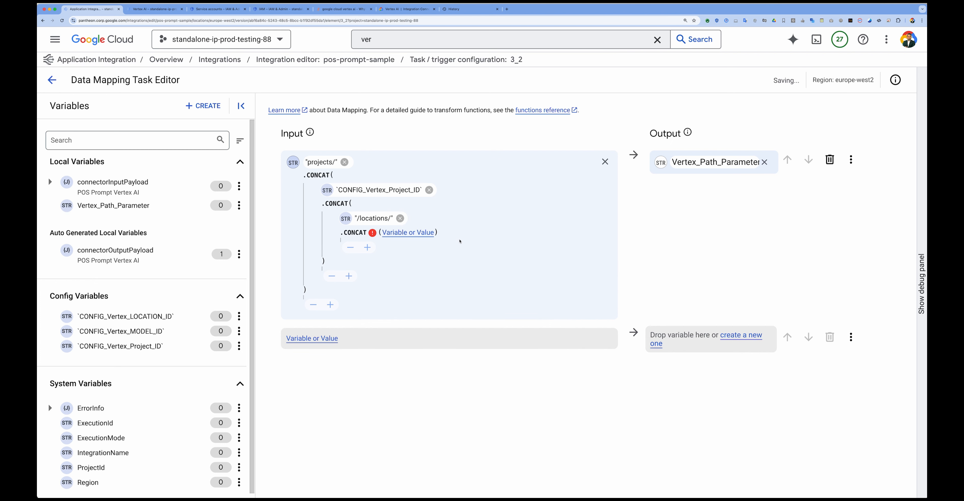
{"action": "left_click", "coordinate": [408, 232]}
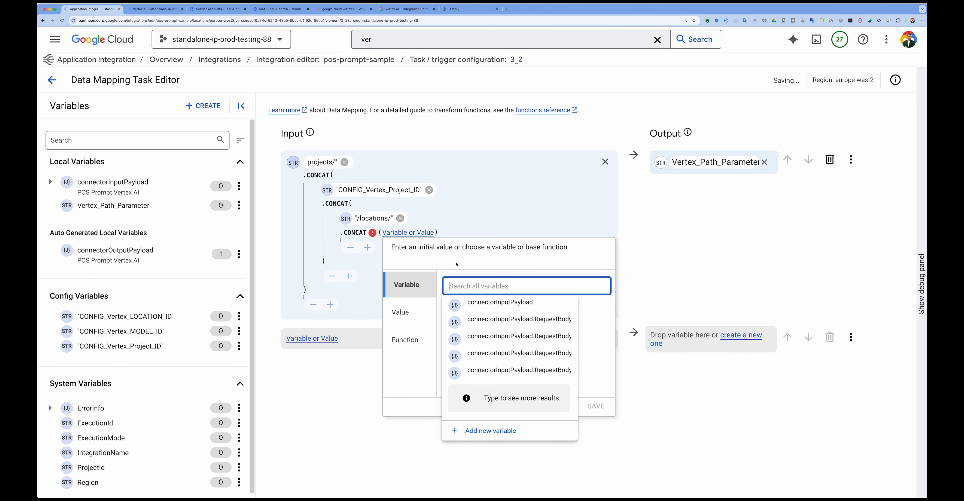
{"action": "type", "text": "loc"}
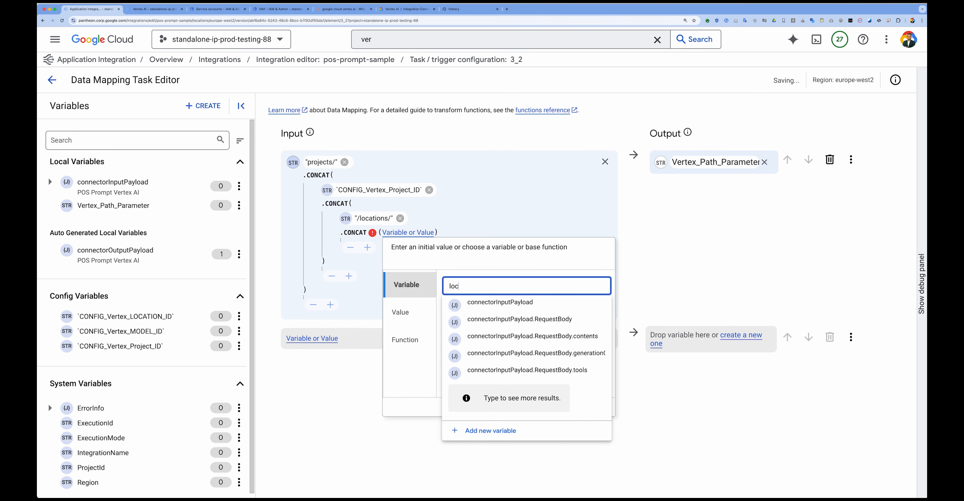
{"action": "left_click", "coordinate": [499, 304]}
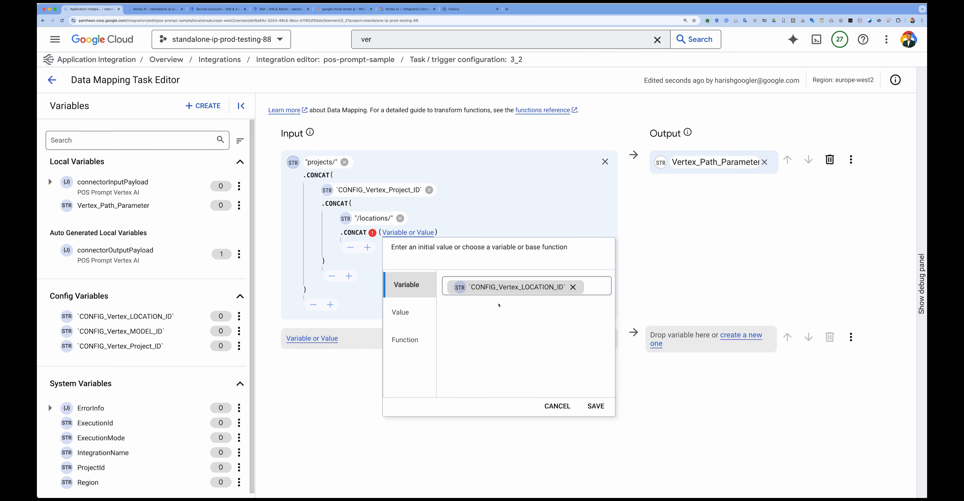
{"action": "left_click", "coordinate": [592, 406]}
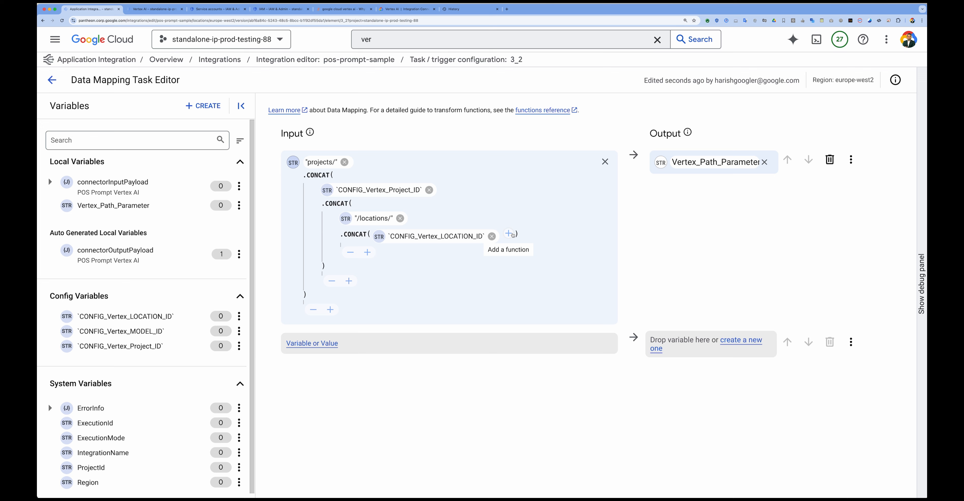
Step: Nest a CONCAT function after CONFIG_Vertex_LOCATION_ID with the string value /publishers/google/models/
{"action": "left_click", "coordinate": [510, 234]}
{"action": "left_click", "coordinate": [539, 267]}
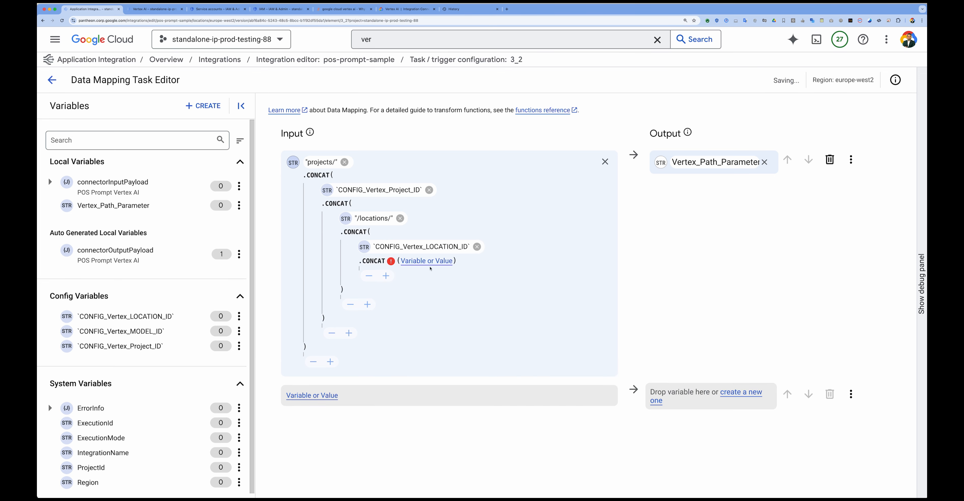
{"action": "left_click", "coordinate": [427, 261]}
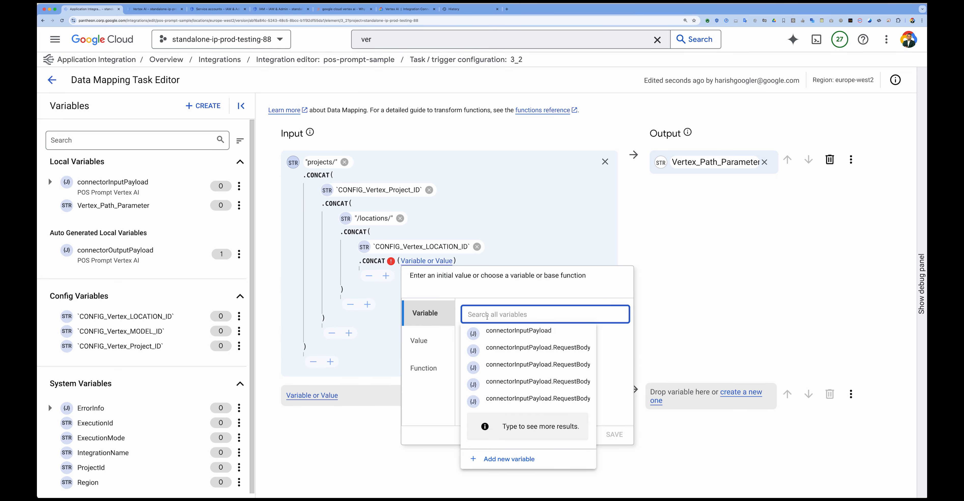
{"action": "type", "text": "/"}
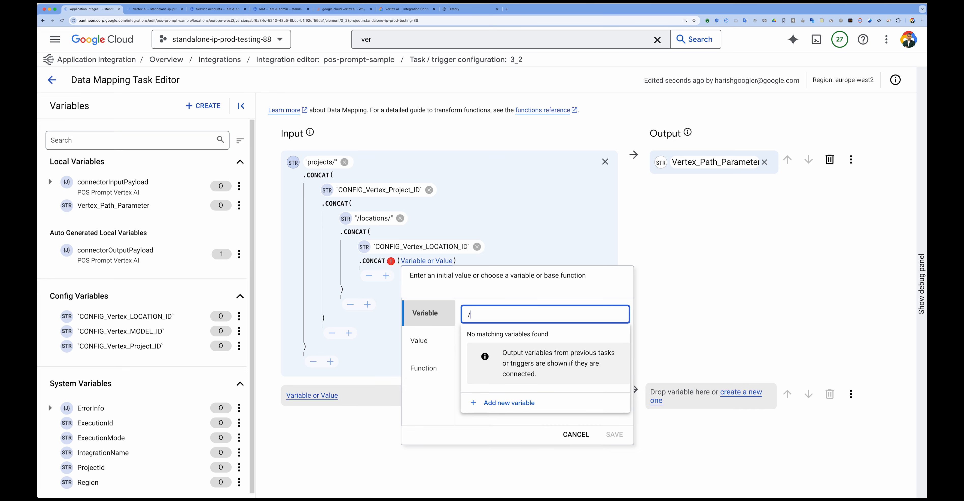
{"action": "type", "text": "publishers/google/models/"}
{"action": "left_click", "coordinate": [422, 314]}
{"action": "key", "text": "ctrl+c"}
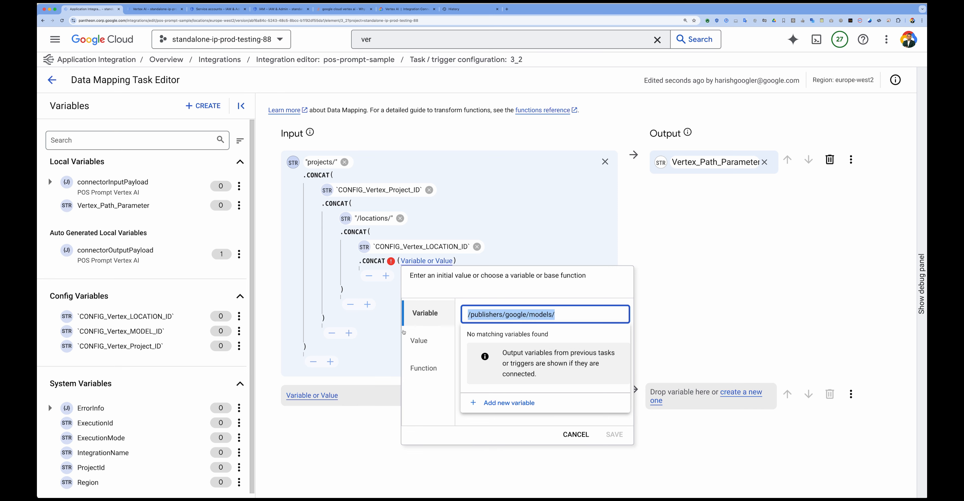
{"action": "left_click", "coordinate": [415, 339]}
{"action": "key", "text": "ctrl+v"}
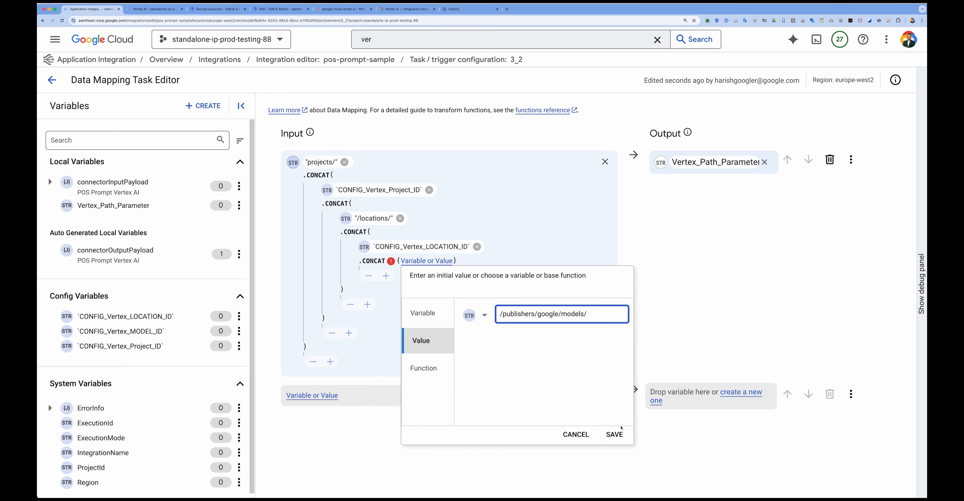
{"action": "left_click", "coordinate": [620, 432]}
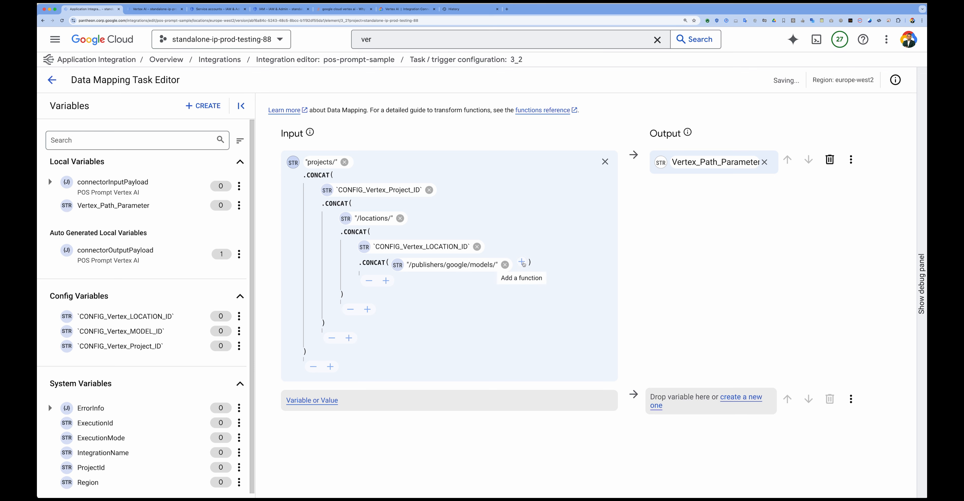
Step: Nest a CONCAT function after /publishers/google/models/ with the CONFIG_Vertex_MODEL_ID variable as its argument
{"action": "left_click", "coordinate": [524, 263]}
{"action": "left_click", "coordinate": [544, 299]}
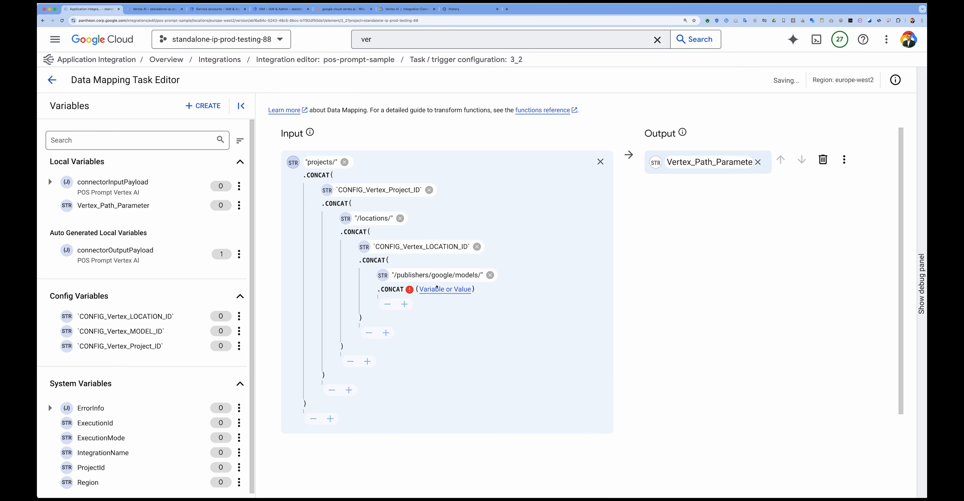
{"action": "left_click", "coordinate": [437, 288]}
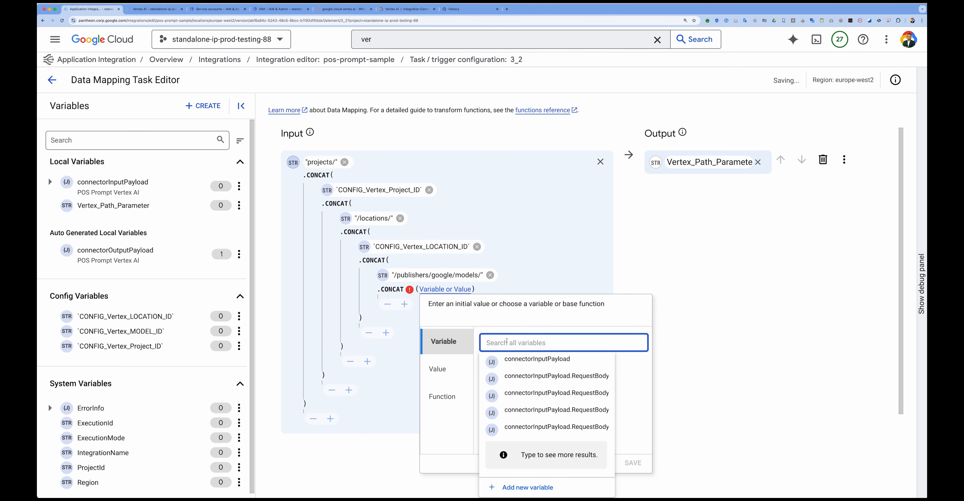
{"action": "type", "text": "model"}
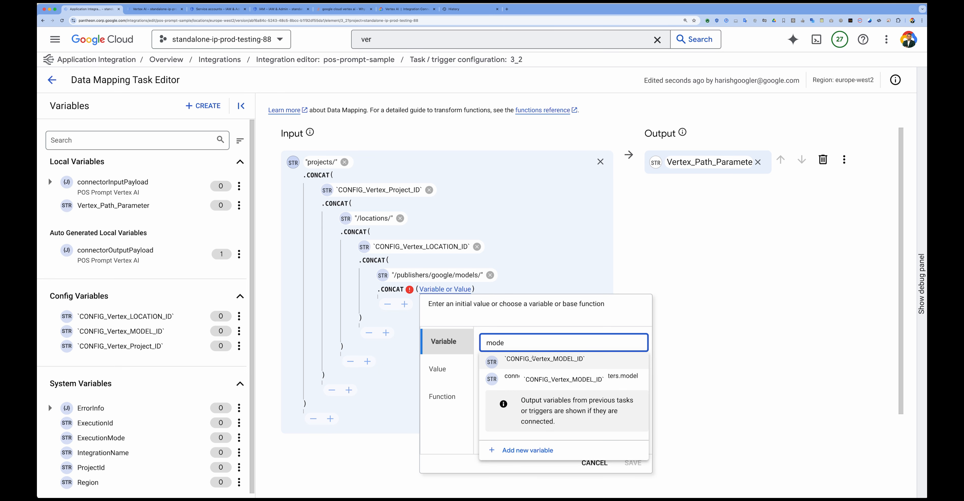
{"action": "left_click", "coordinate": [550, 359]}
{"action": "left_click", "coordinate": [634, 462]}
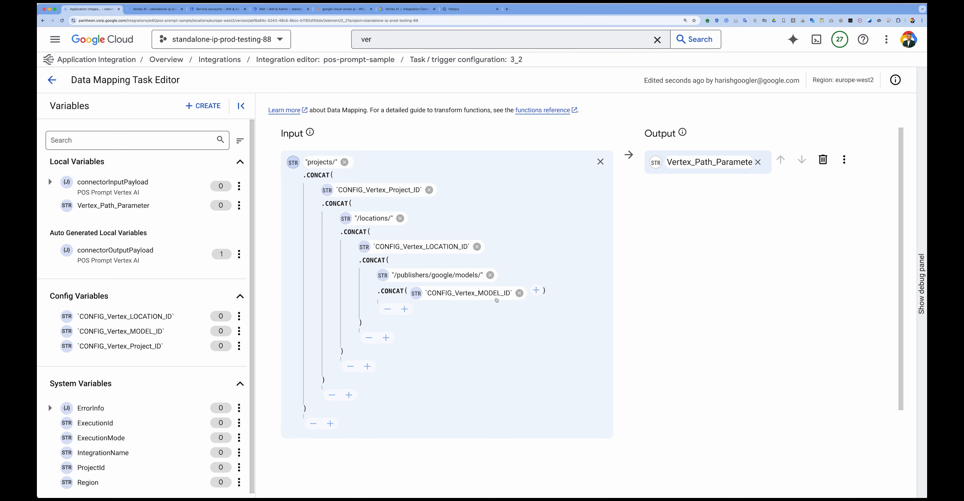
Step: Expand connectorInputPayload in the variable list, including its Path parameters and RequestBody fields
{"action": "scroll", "coordinate": [658, 308], "scroll_direction": "down", "scroll_amount": 2}
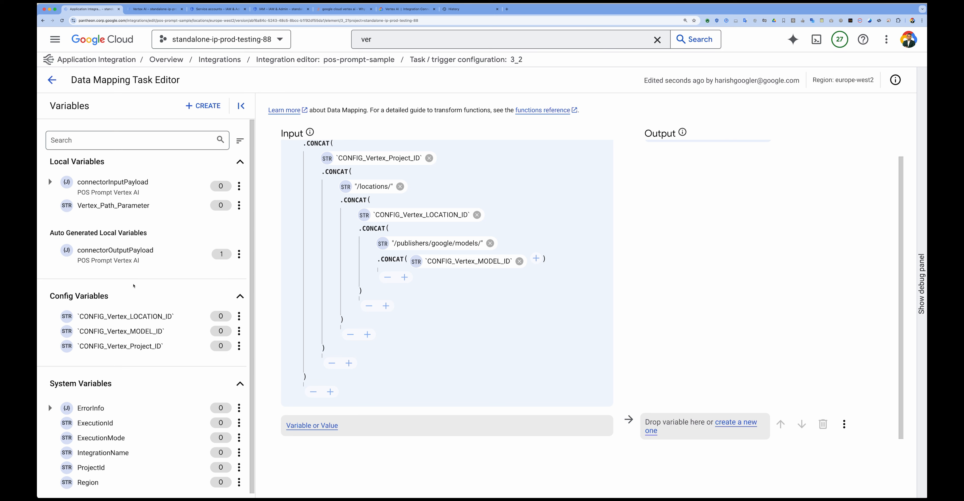
{"action": "left_click", "coordinate": [49, 182]}
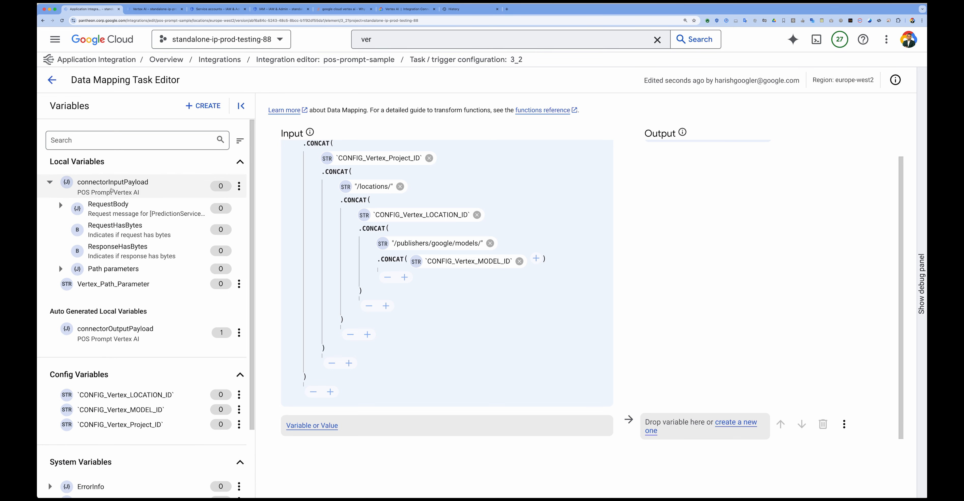
{"action": "left_click", "coordinate": [90, 269]}
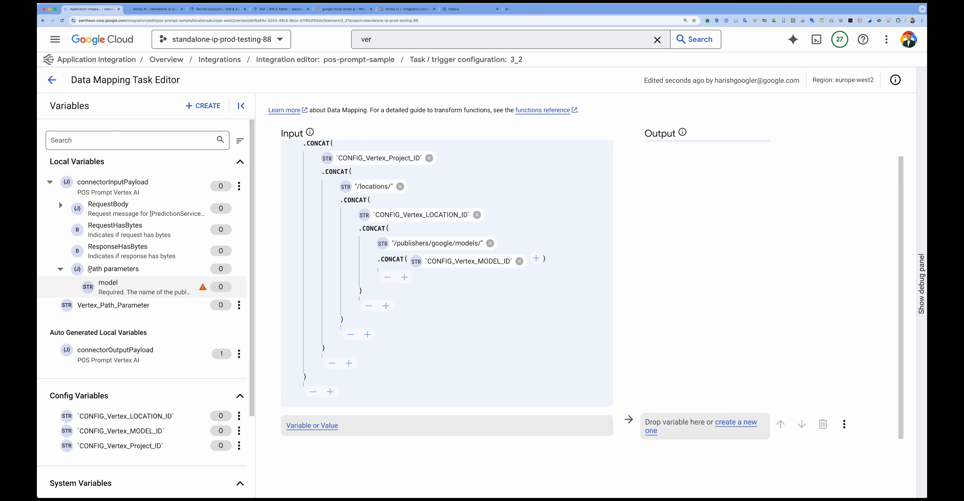
{"action": "left_click", "coordinate": [60, 205]}
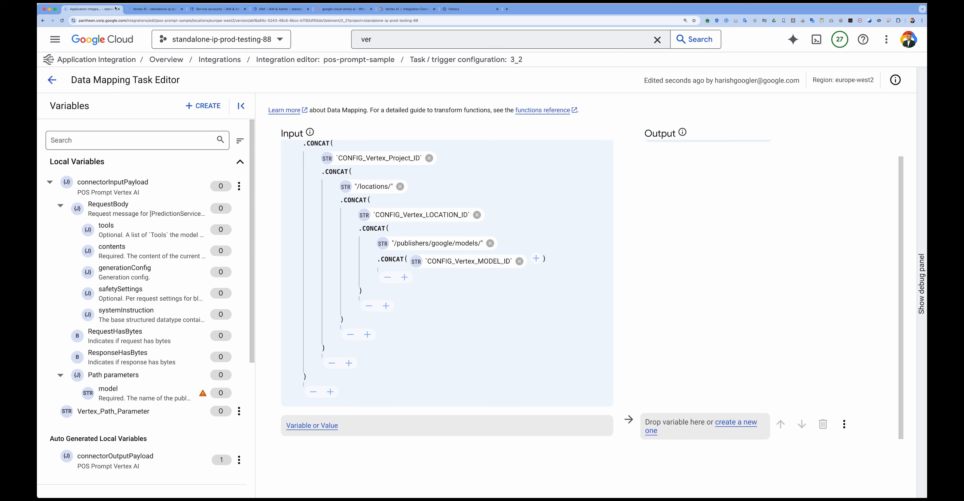
Step: Switch to Vertex AI and copy the contents array, including its brackets, from the cURL request code of POS-Sample-Prompt
{"action": "left_click", "coordinate": [152, 11]}
{"action": "left_click", "coordinate": [612, 200]}
{"action": "key", "text": "super+a"}
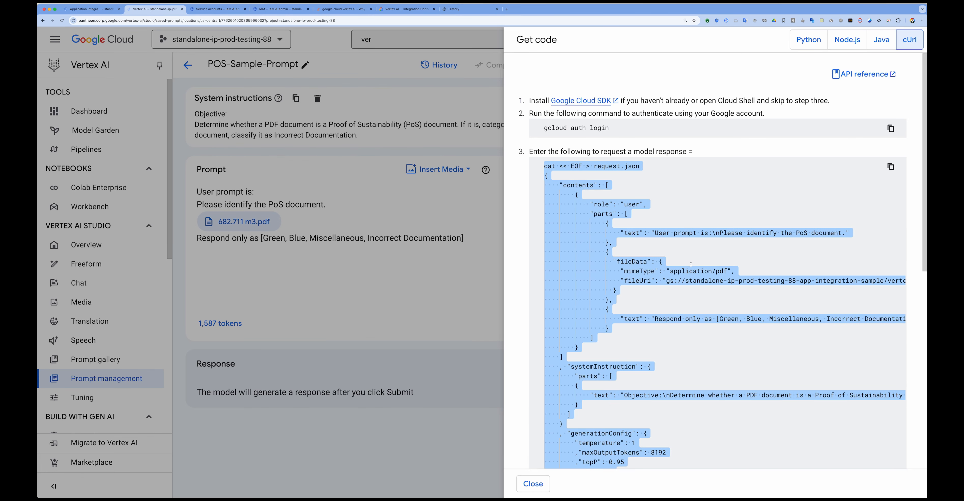
{"action": "left_click", "coordinate": [691, 264]}
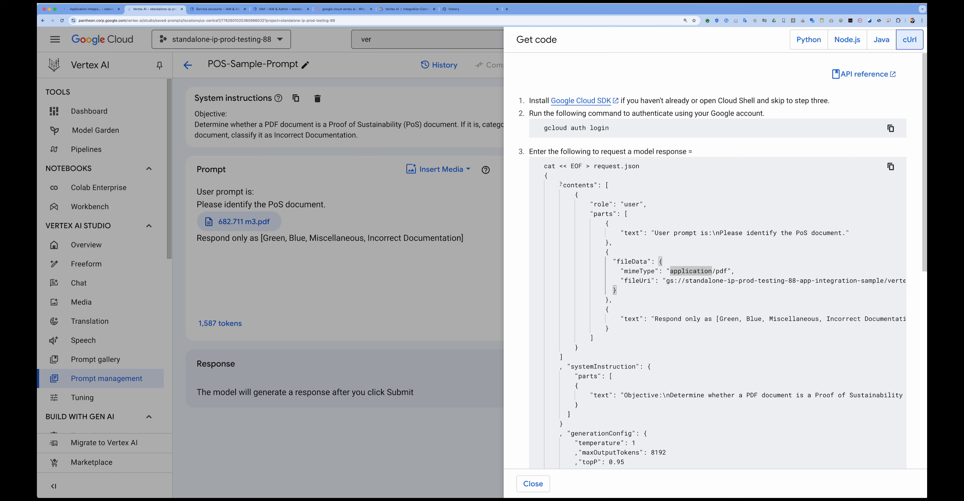
{"action": "left_click_drag", "start_coordinate": [560, 184], "coordinate": [581, 347]}
{"action": "left_click", "coordinate": [604, 213]}
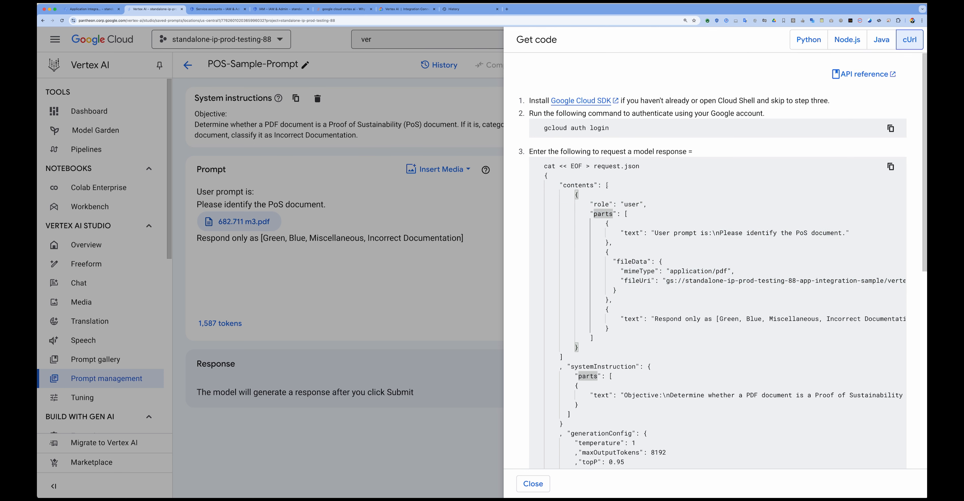
{"action": "left_click_drag", "start_coordinate": [608, 185], "coordinate": [566, 355]}
{"action": "key", "text": "super+c"}
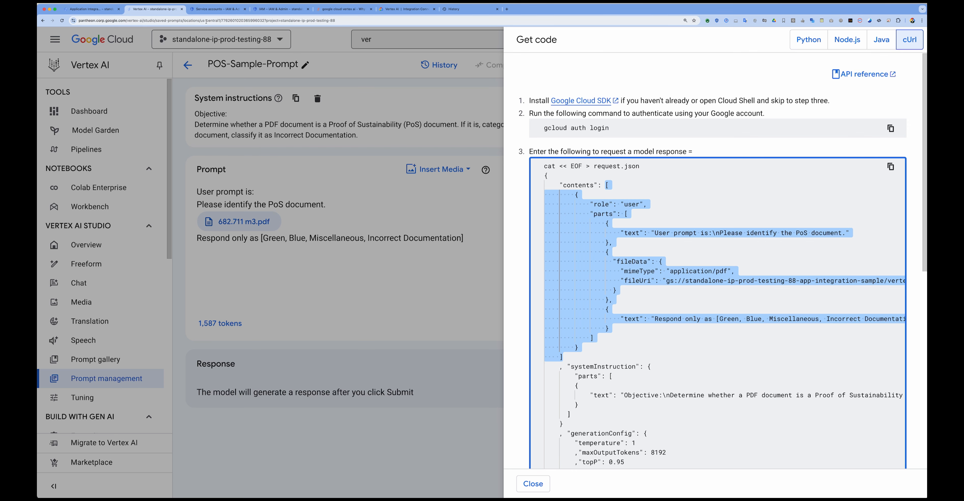
Step: Return to the Data Mapping Task Editor and start a new variable named request_content with variable type None and data type JSON
{"action": "left_click", "coordinate": [90, 9]}
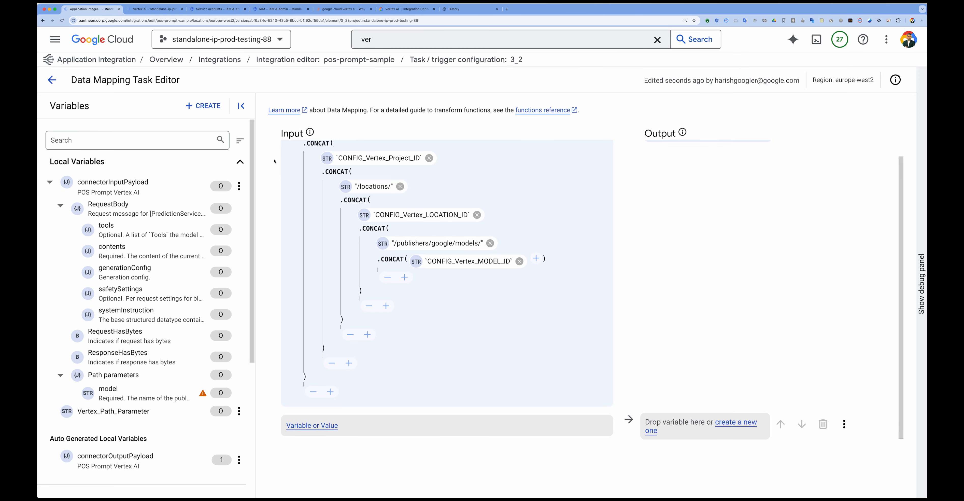
{"action": "left_click", "coordinate": [203, 106]}
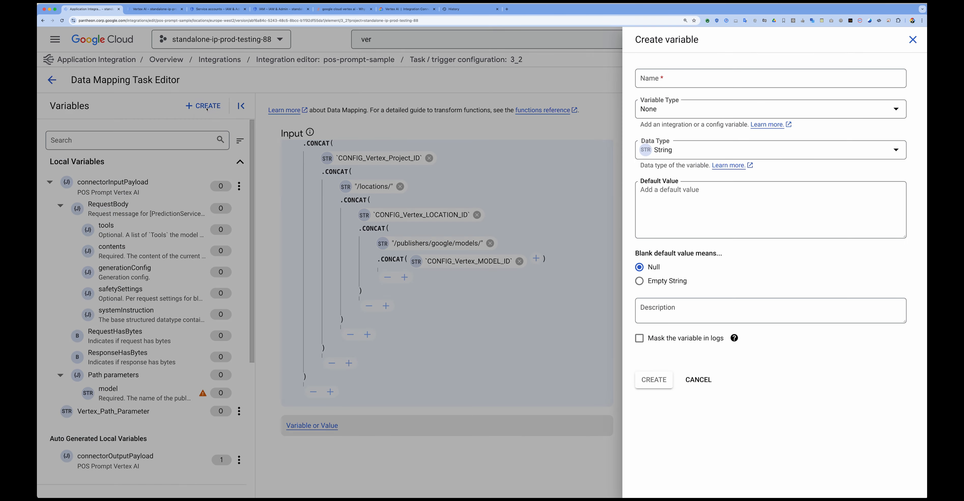
{"action": "left_click", "coordinate": [657, 79]}
{"action": "type", "text": "req"}
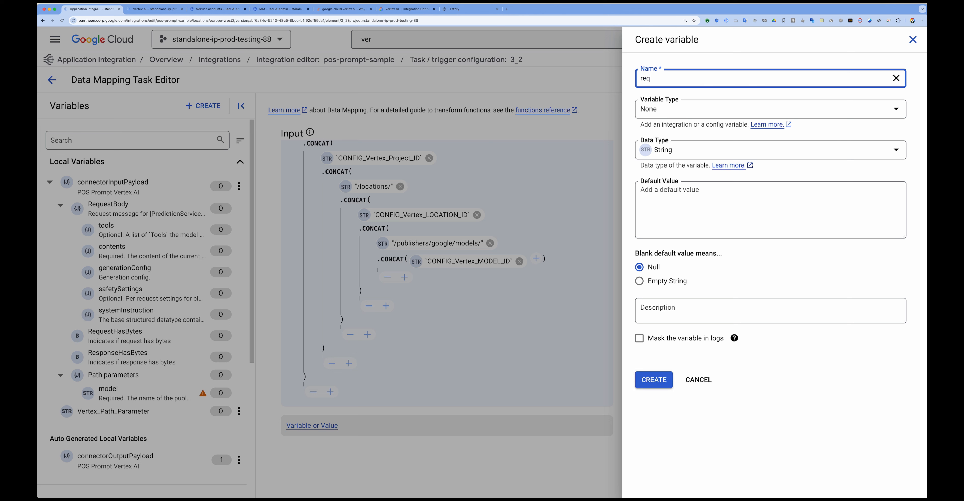
{"action": "type", "text": "uest_content"}
{"action": "left_click", "coordinate": [667, 119]}
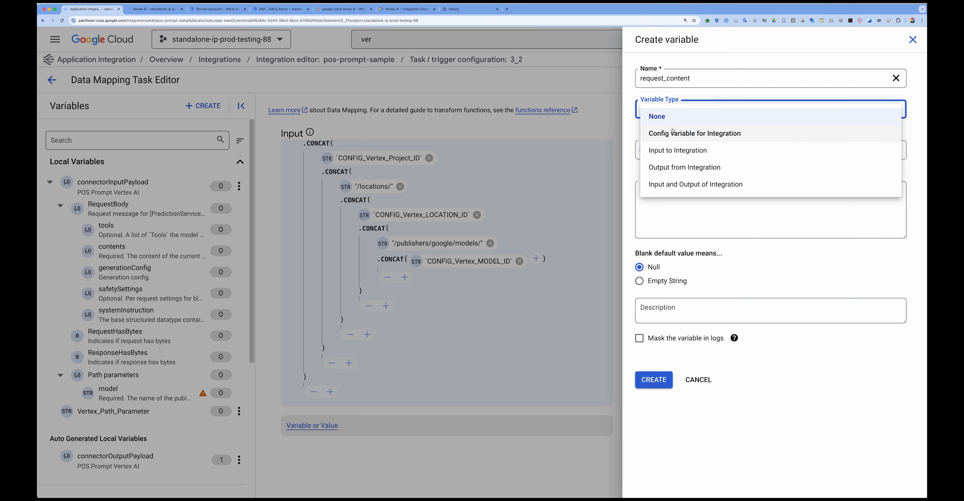
{"action": "left_click", "coordinate": [674, 121]}
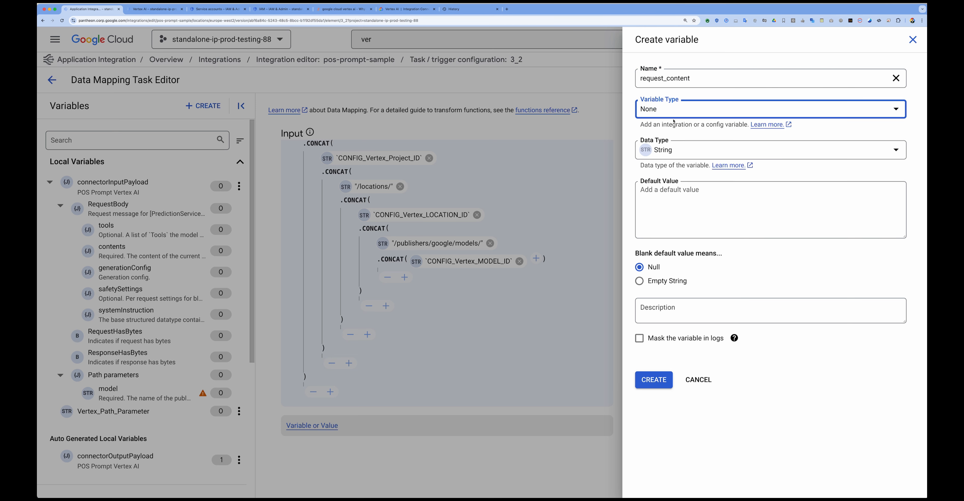
{"action": "left_click", "coordinate": [667, 155]}
{"action": "left_click", "coordinate": [666, 226]}
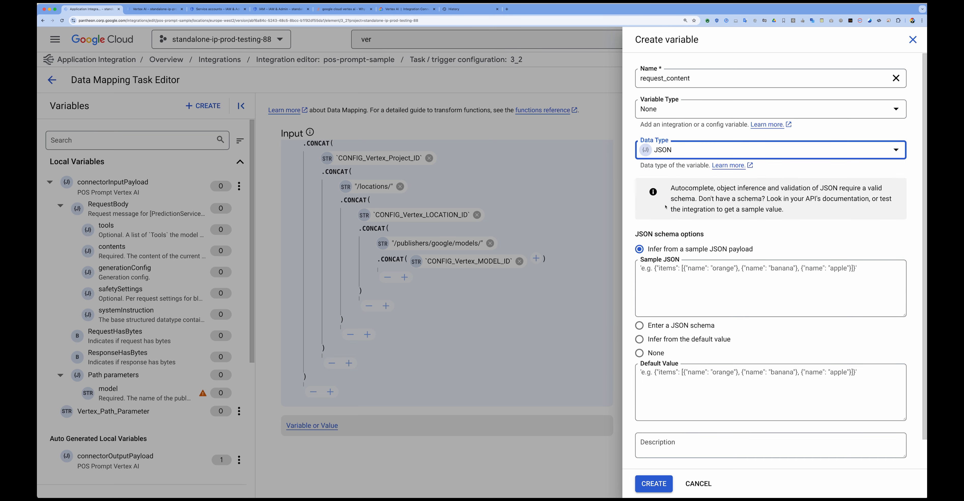
Step: Paste the copied contents array as both the sample JSON and the default value, and create the request_content variable
{"action": "left_click", "coordinate": [666, 266]}
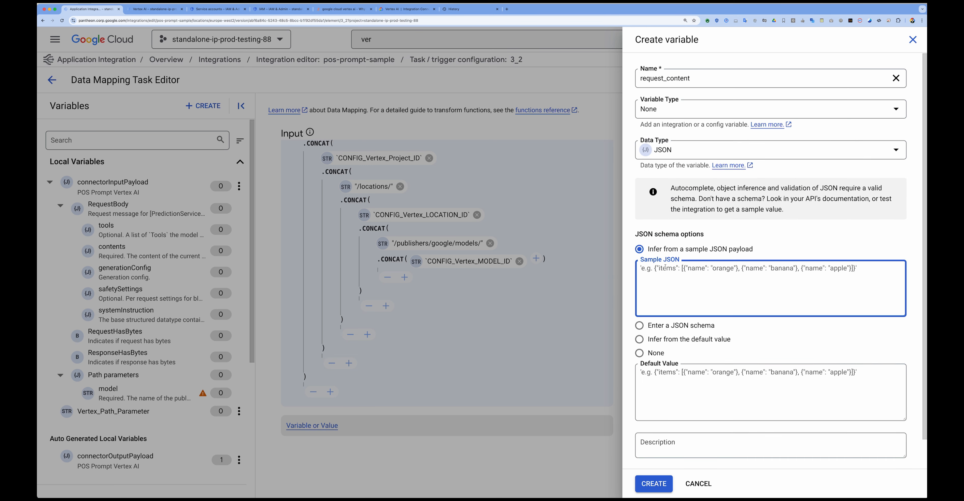
{"action": "key", "text": "super+v"}
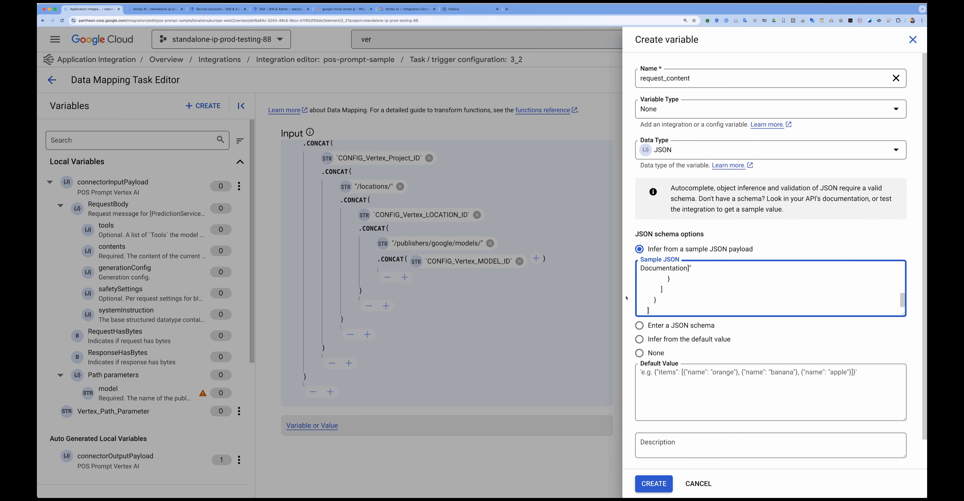
{"action": "scroll", "coordinate": [626, 297], "scroll_direction": "down", "scroll_amount": 1}
{"action": "left_click", "coordinate": [657, 361]}
{"action": "key", "text": "super+v"}
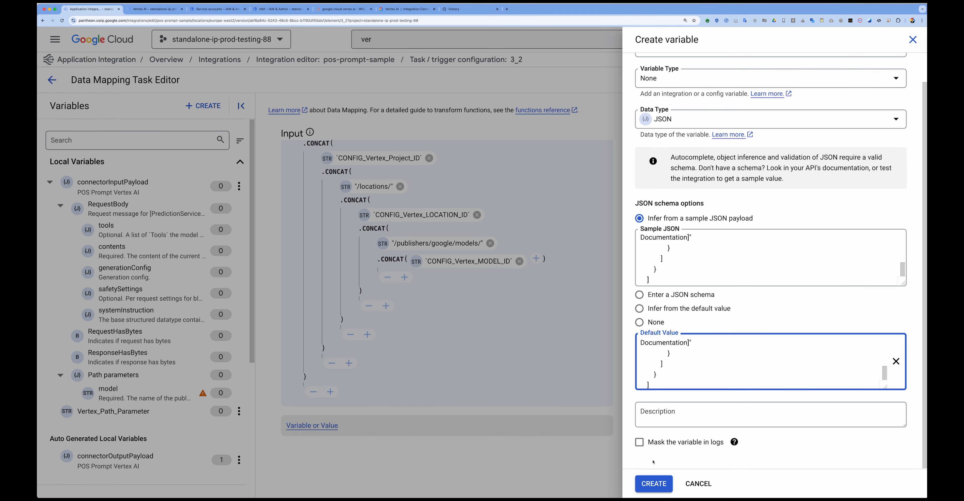
{"action": "left_click", "coordinate": [653, 485]}
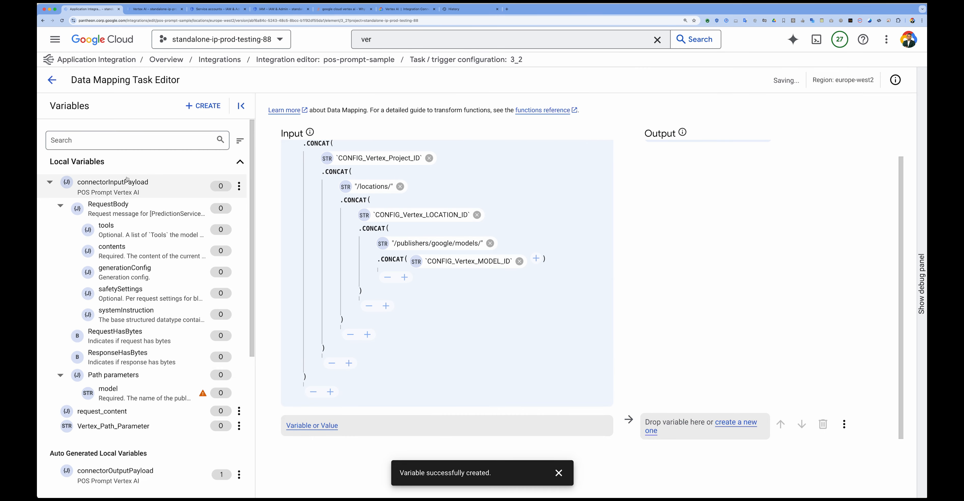
Step: Map request_content as the input to the contents field of connectorInputPayload's RequestBody as the output
{"action": "scroll", "coordinate": [100, 294], "scroll_direction": "down", "scroll_amount": 5}
{"action": "left_click_drag", "start_coordinate": [100, 295], "coordinate": [323, 427]}
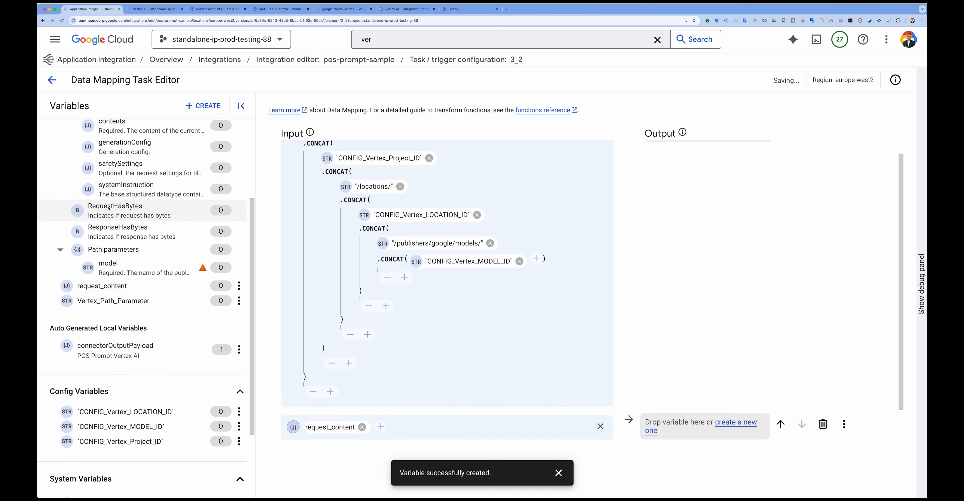
{"action": "scroll", "coordinate": [123, 217], "scroll_direction": "up", "scroll_amount": 3}
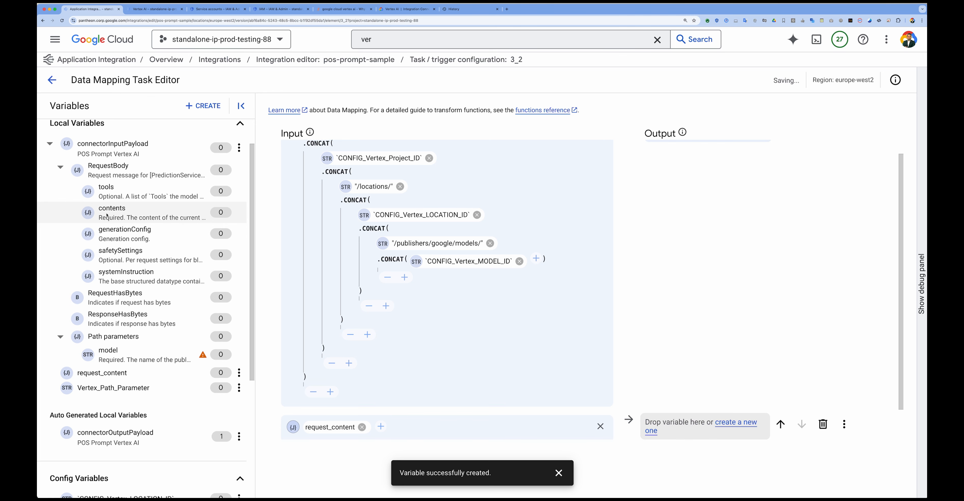
{"action": "left_click_drag", "start_coordinate": [106, 213], "coordinate": [667, 432]}
{"action": "key", "text": "super+minus"}
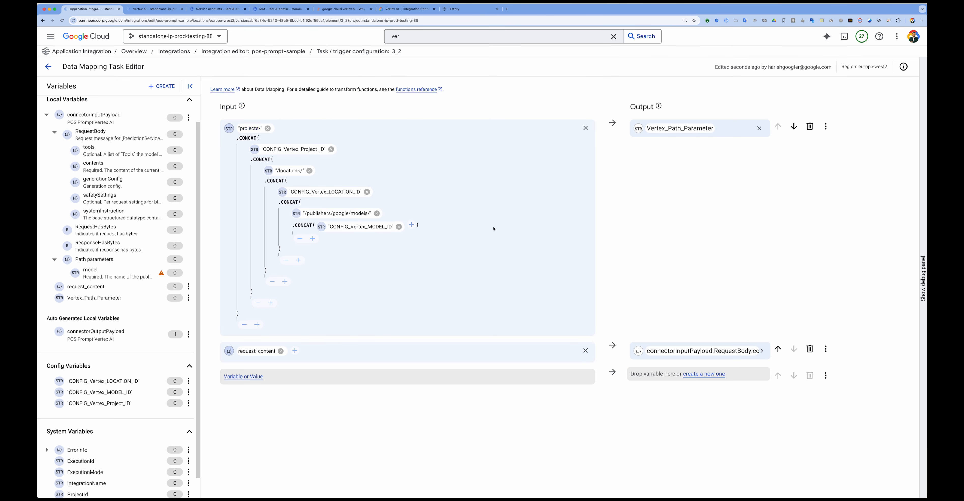
Step: Return to the integration canvas, connect Trigger POS Prompt through Data Mapping to POS Prompt Vertex AI, and test the integration
{"action": "left_click", "coordinate": [48, 66]}
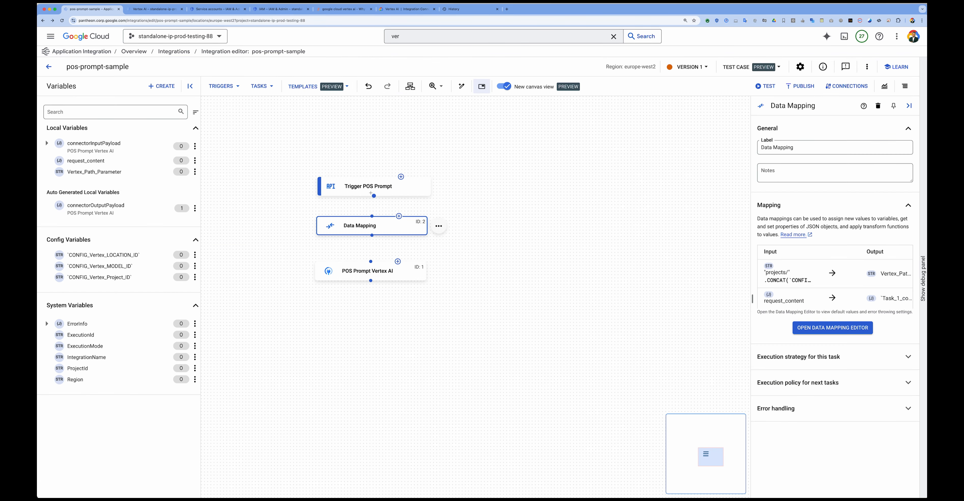
{"action": "left_click_drag", "start_coordinate": [374, 195], "coordinate": [371, 262]}
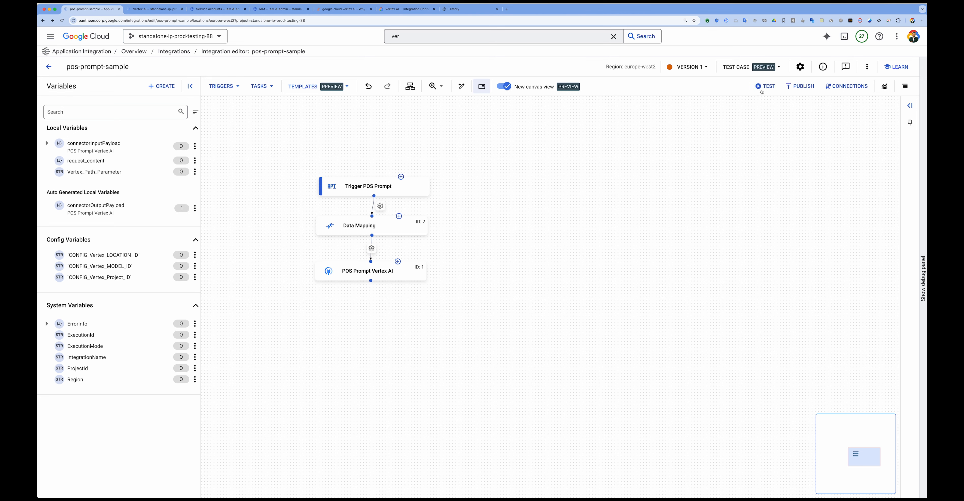
{"action": "left_click", "coordinate": [767, 86]}
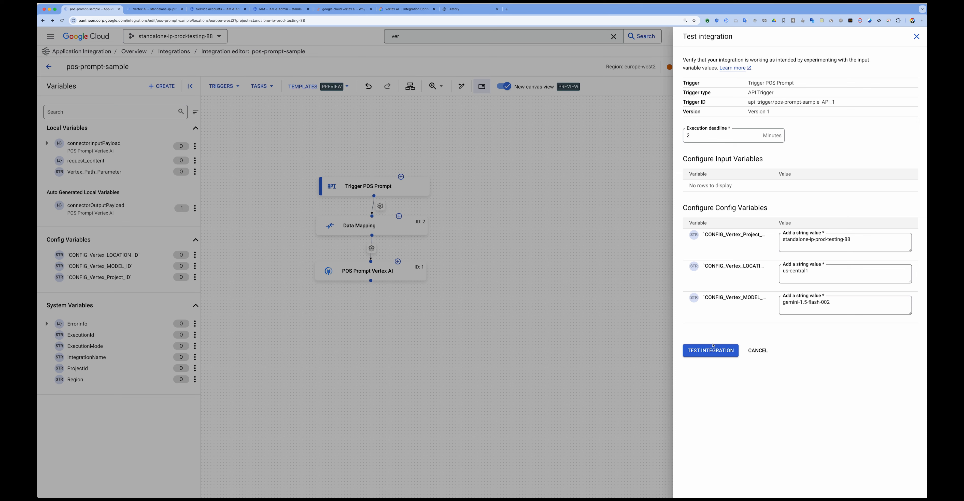
{"action": "left_click", "coordinate": [704, 353]}
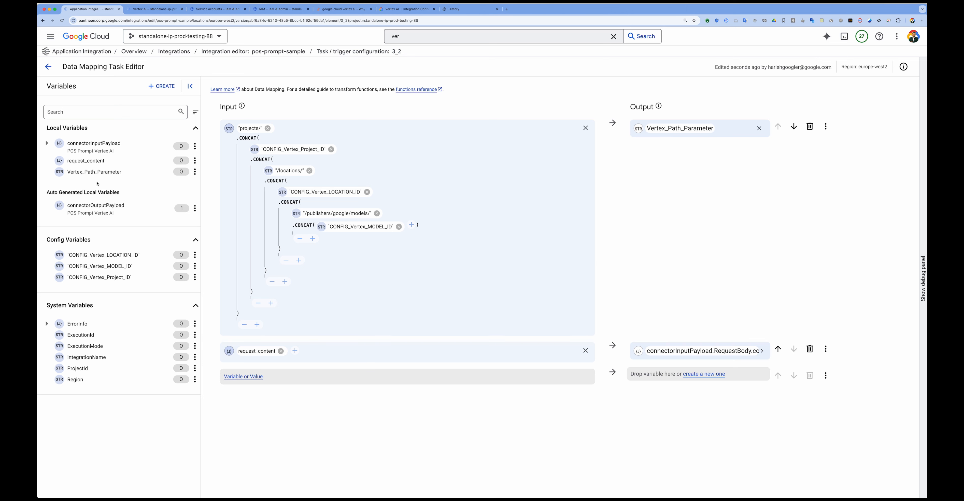
Step: Map Vertex_Path_Parameter to the model path parameter of connectorInputPayload and move this mapping above the request_content row
{"action": "left_click", "coordinate": [46, 143]}
{"action": "left_click", "coordinate": [54, 208]}
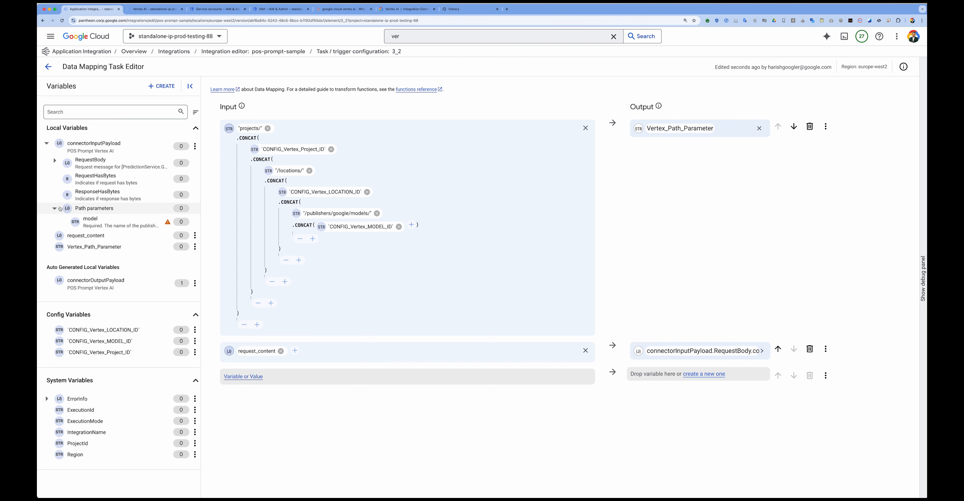
{"action": "left_click_drag", "start_coordinate": [94, 224], "coordinate": [669, 374]}
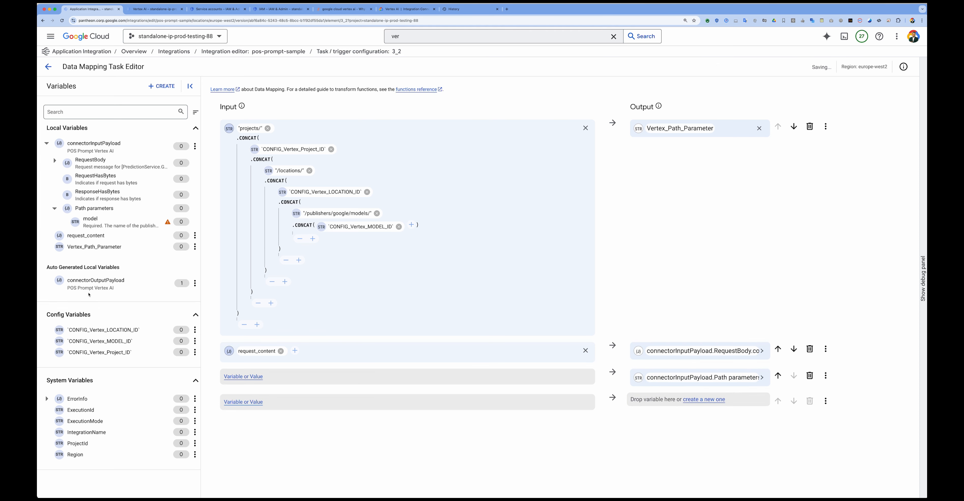
{"action": "left_click_drag", "start_coordinate": [93, 247], "coordinate": [267, 379]}
{"action": "left_click_drag", "start_coordinate": [94, 246], "coordinate": [267, 378]}
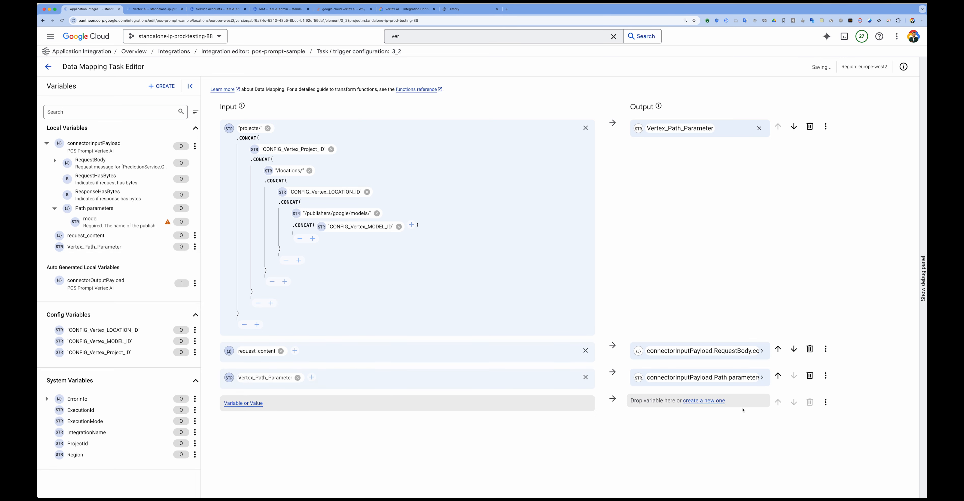
{"action": "left_click", "coordinate": [778, 375]}
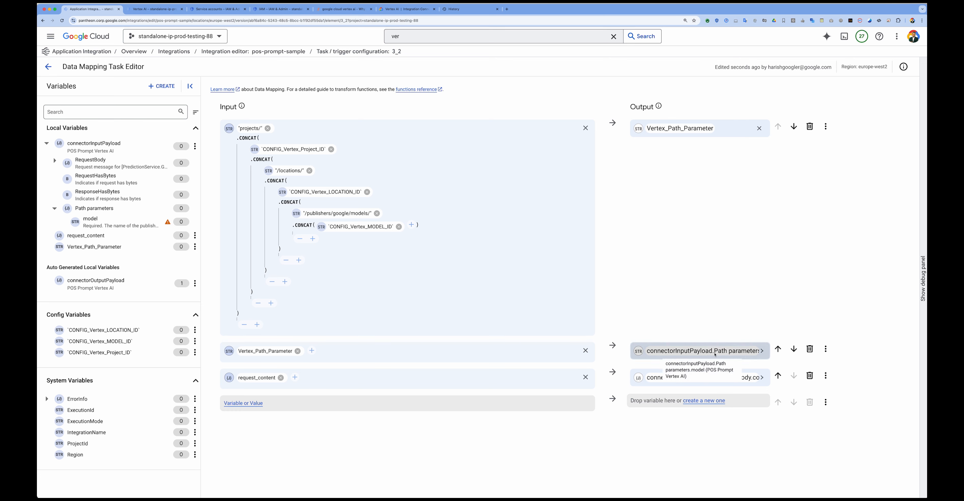
Step: Return to the integration canvas and test the integration with the default config variable values
{"action": "left_click", "coordinate": [56, 68]}
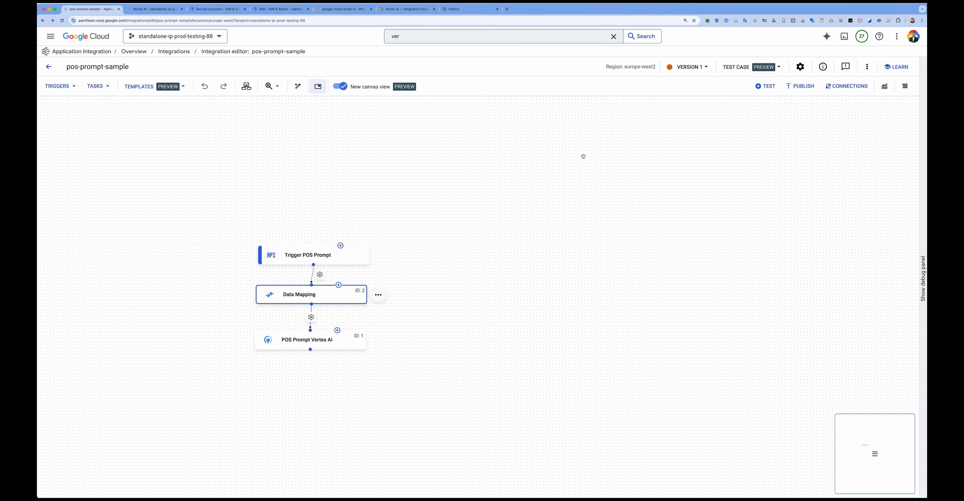
{"action": "left_click", "coordinate": [762, 85]}
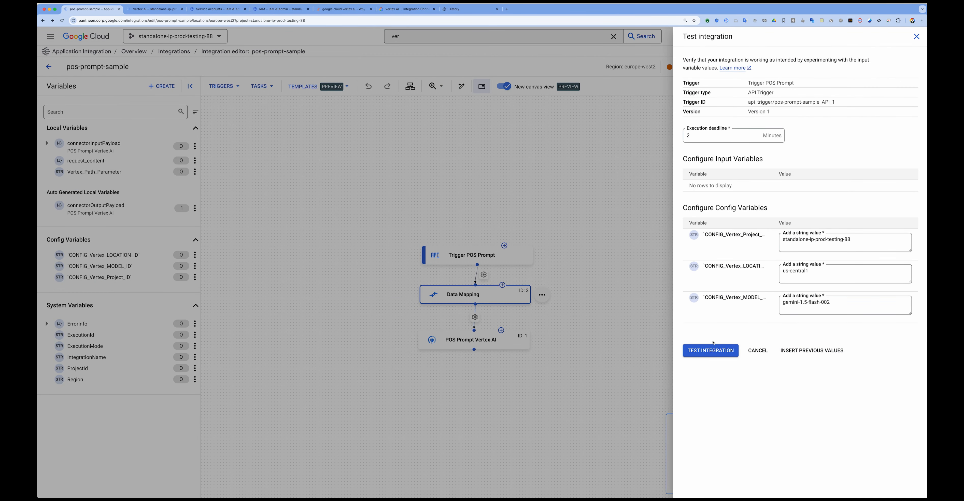
{"action": "left_click", "coordinate": [708, 352]}
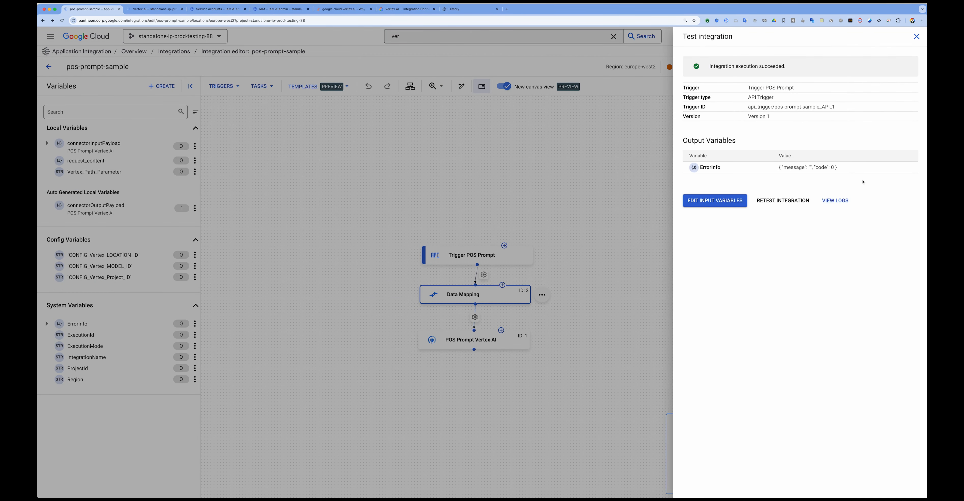
Step: Open the test run's execution logs, examine the connectorOutputPayload response parameter, and return to the integration editor
{"action": "left_click", "coordinate": [839, 199]}
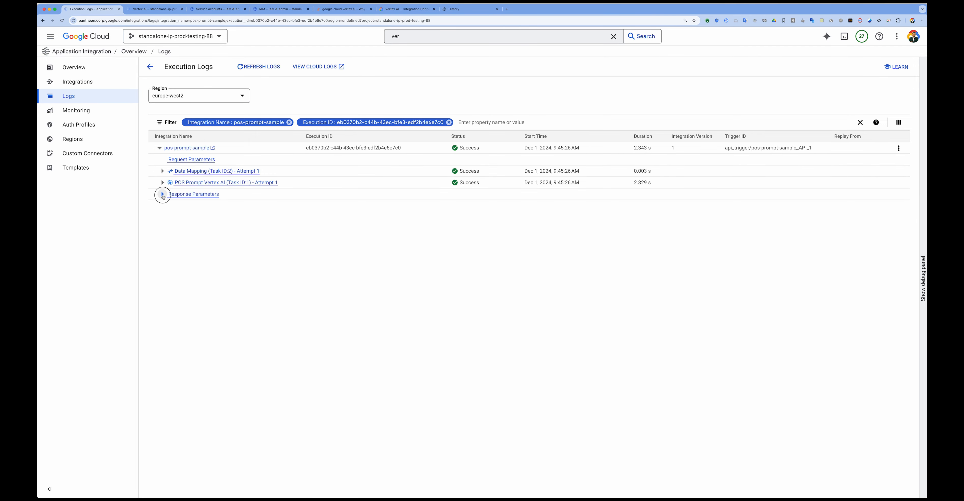
{"action": "left_click", "coordinate": [163, 194]}
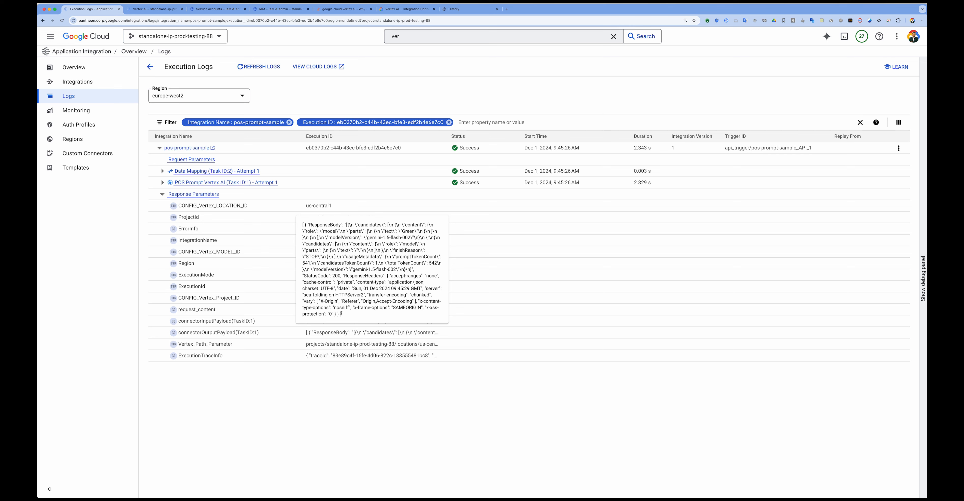
{"action": "left_click_drag", "start_coordinate": [339, 315], "coordinate": [339, 367]}
{"action": "left_click", "coordinate": [341, 364]}
{"action": "double_click", "coordinate": [409, 231]}
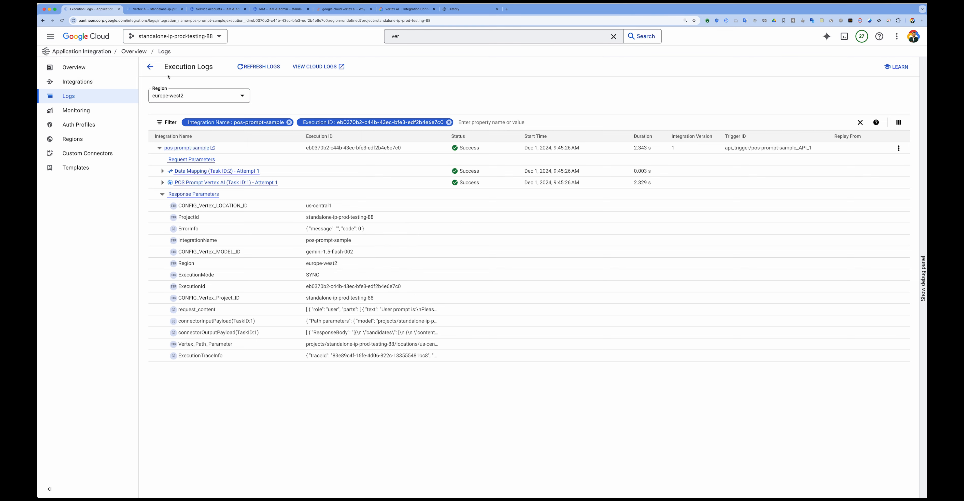
{"action": "left_click", "coordinate": [151, 67]}
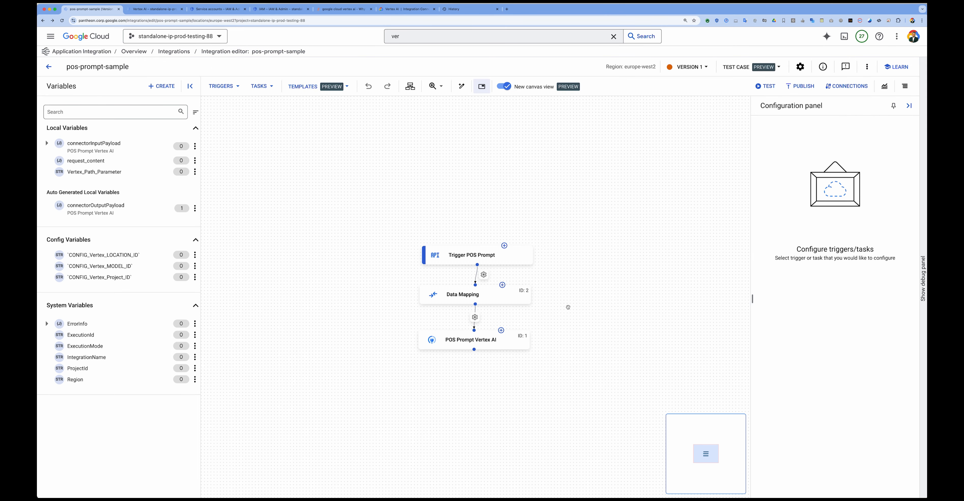
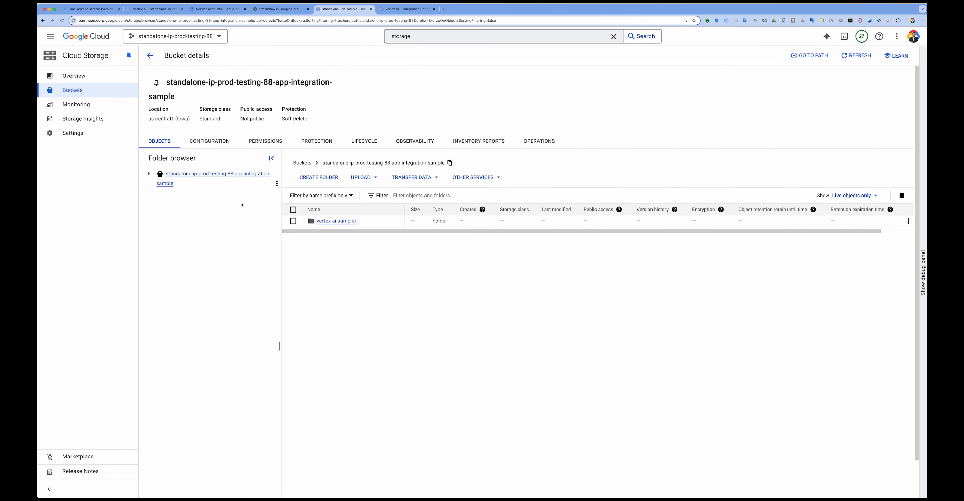
Step: Review the app-integration-sample bucket's location, storage class, public access and protection, and open its vertex-ai-sample folder
{"action": "left_click_drag", "start_coordinate": [148, 107], "coordinate": [196, 119]}
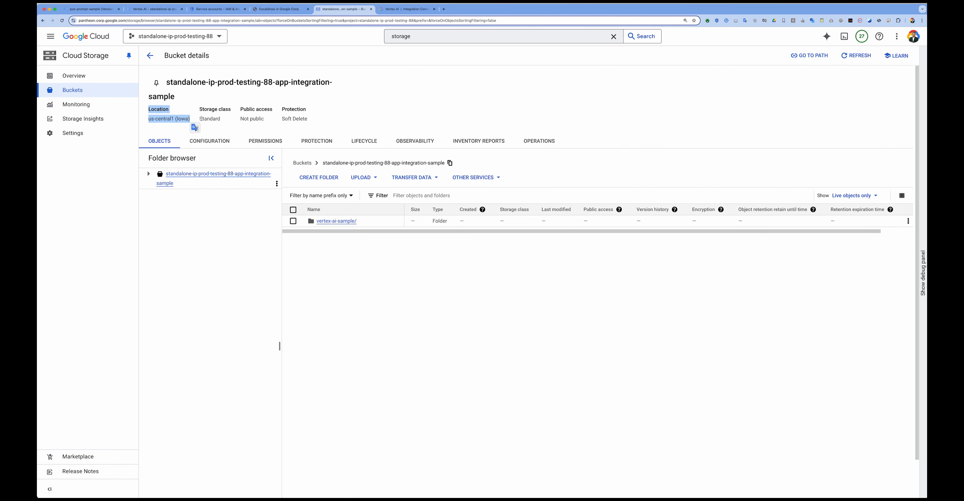
{"action": "double_click", "coordinate": [204, 119]}
{"action": "left_click_drag", "start_coordinate": [237, 120], "coordinate": [286, 120]}
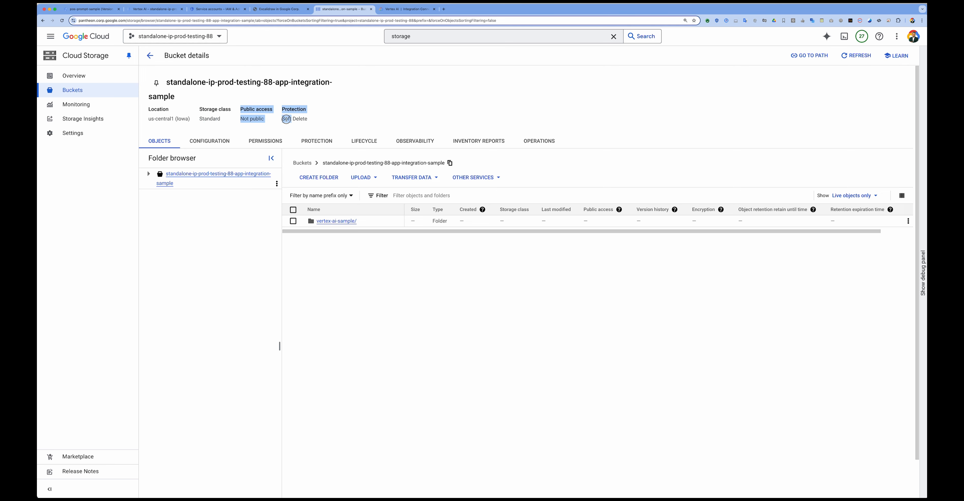
{"action": "left_click", "coordinate": [315, 120]}
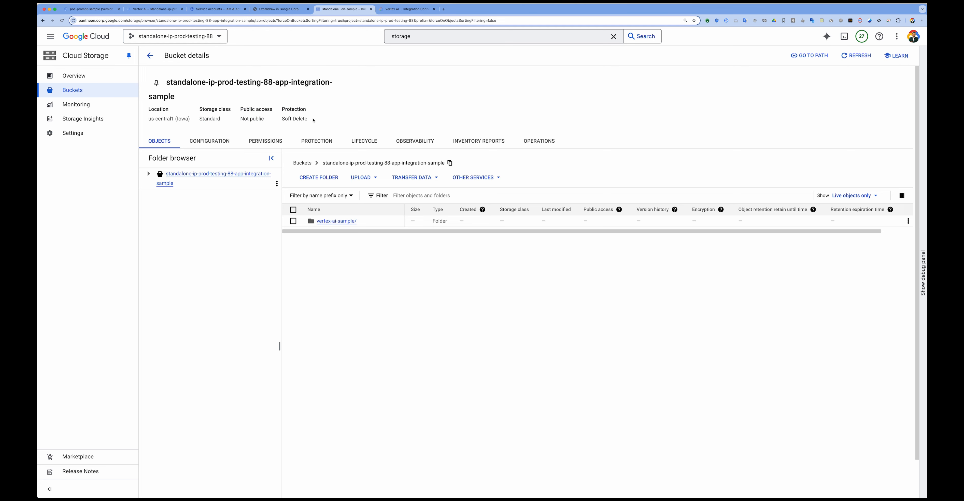
{"action": "left_click", "coordinate": [335, 221]}
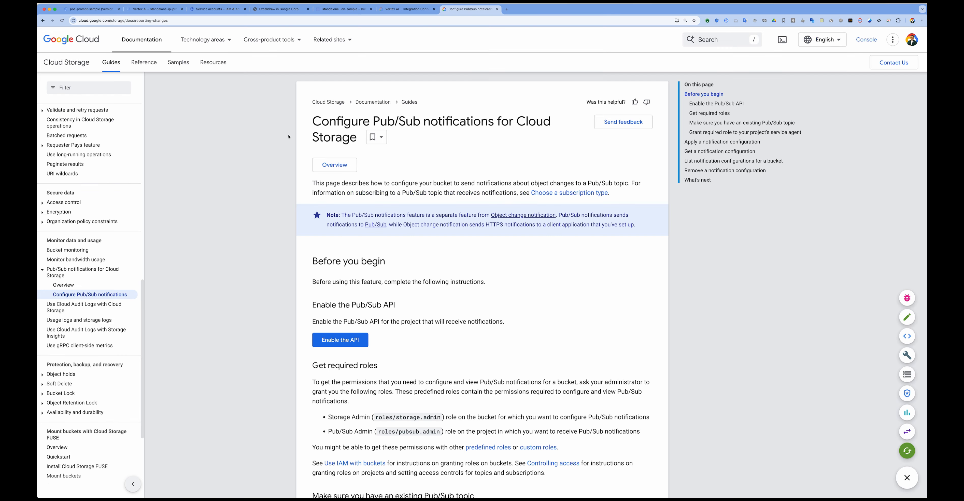
Step: From the Cloud Storage Pub/Sub notifications guide, enable the Cloud Pub/Sub API for the standalone-ip-prod-testing-88 project
{"action": "left_click_drag", "start_coordinate": [316, 114], "coordinate": [354, 135]}
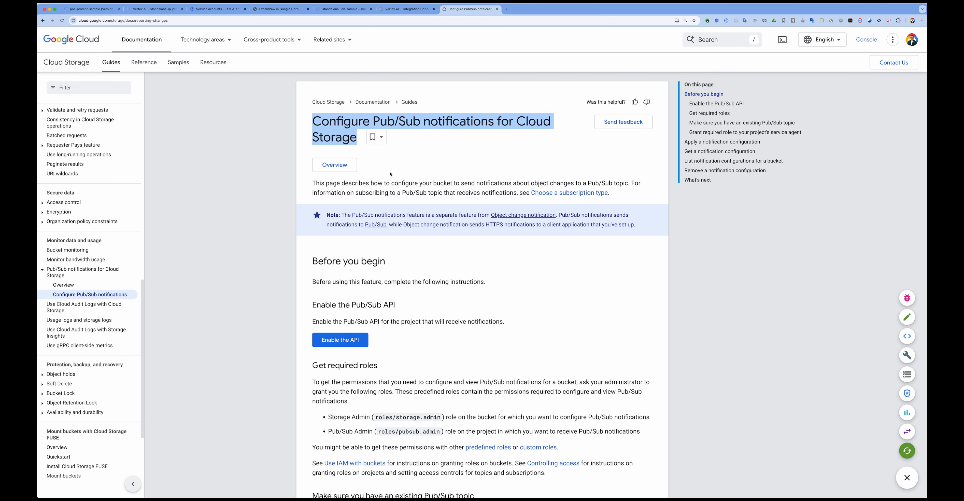
{"action": "scroll", "coordinate": [391, 173], "scroll_direction": "down", "scroll_amount": 5}
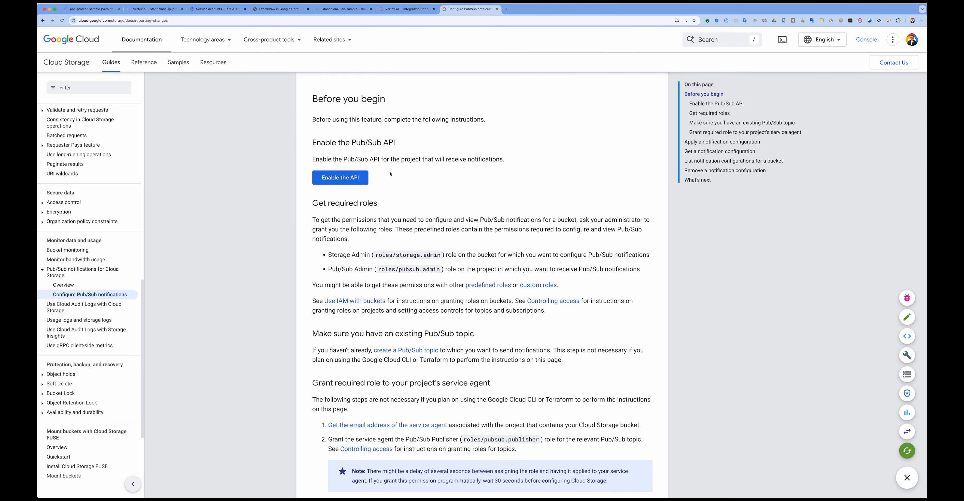
{"action": "left_click", "coordinate": [344, 179]}
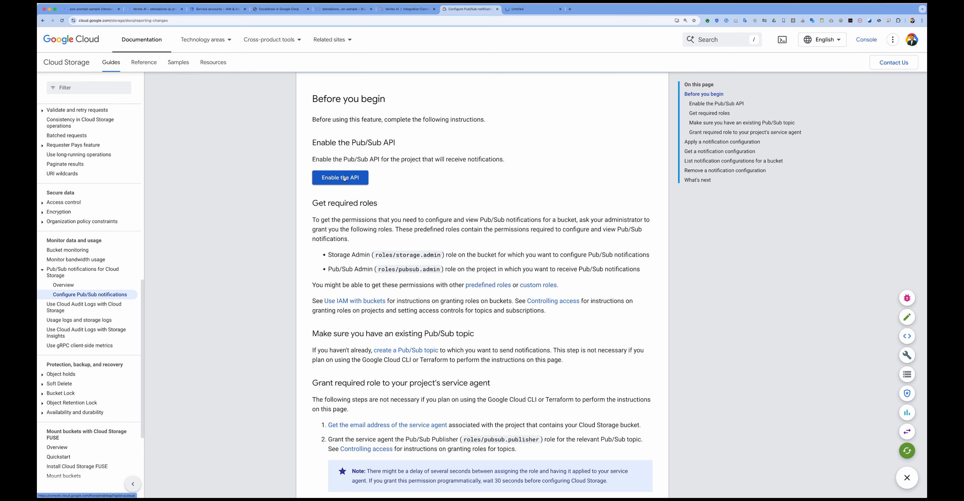
{"action": "left_click", "coordinate": [534, 12]}
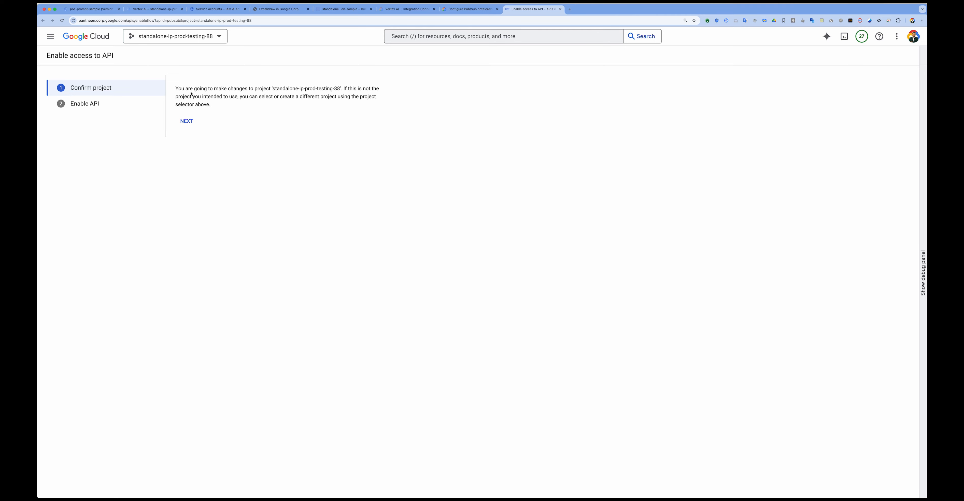
{"action": "left_click", "coordinate": [188, 121]}
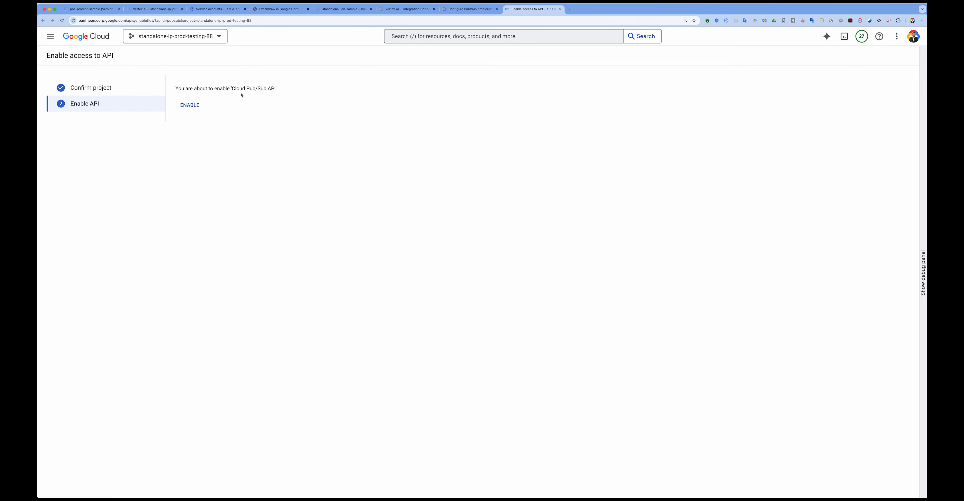
{"action": "left_click_drag", "start_coordinate": [234, 89], "coordinate": [284, 89]}
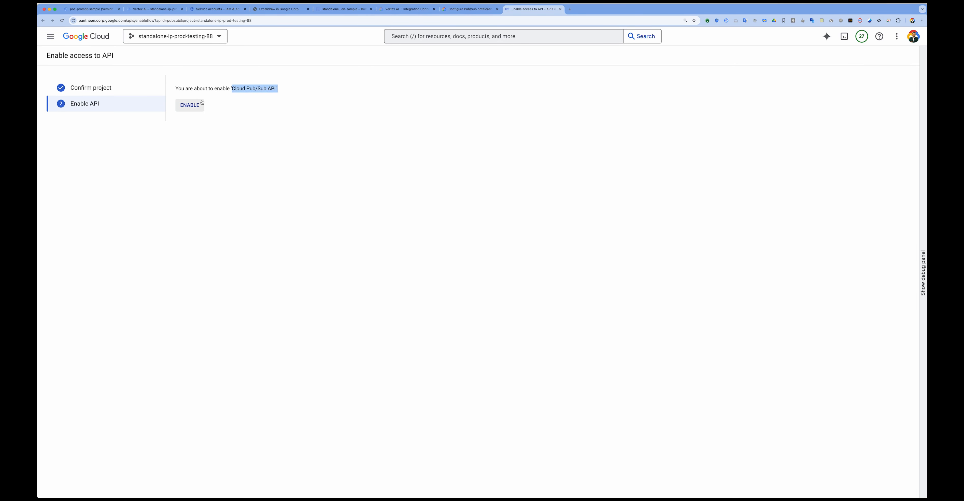
{"action": "left_click", "coordinate": [190, 105]}
Step: In the notifications guide, compare the methods for applying a notification configuration and show the command line instructions
{"action": "left_click", "coordinate": [469, 9]}
{"action": "scroll", "coordinate": [483, 262], "scroll_direction": "down", "scroll_amount": 10}
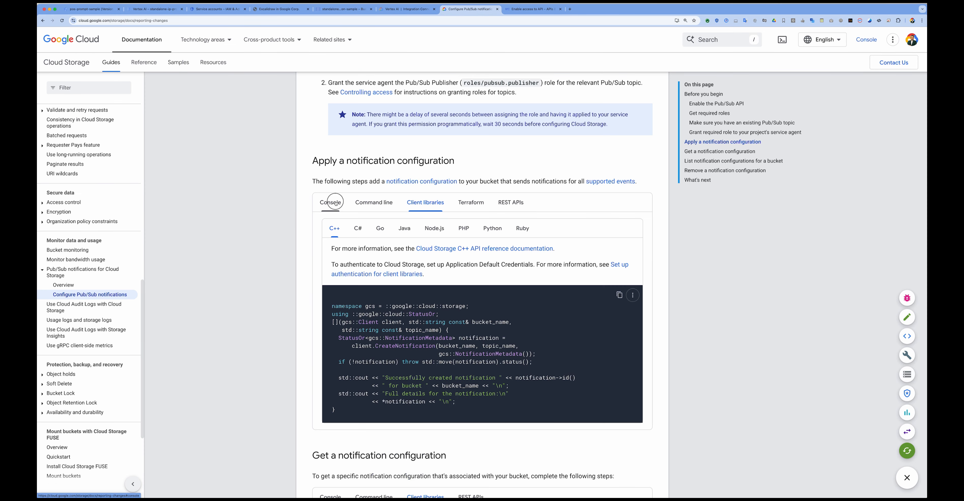
{"action": "left_click", "coordinate": [336, 203]}
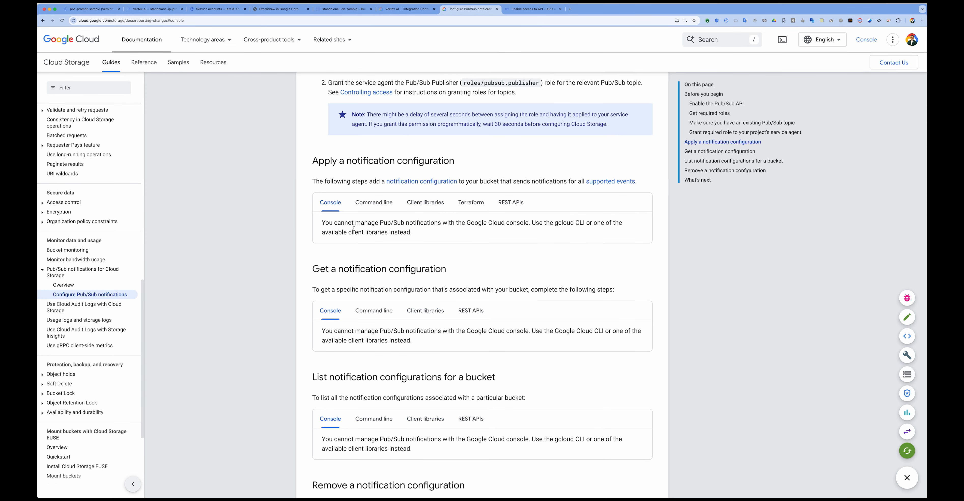
{"action": "left_click", "coordinate": [373, 206]}
{"action": "left_click", "coordinate": [435, 205]}
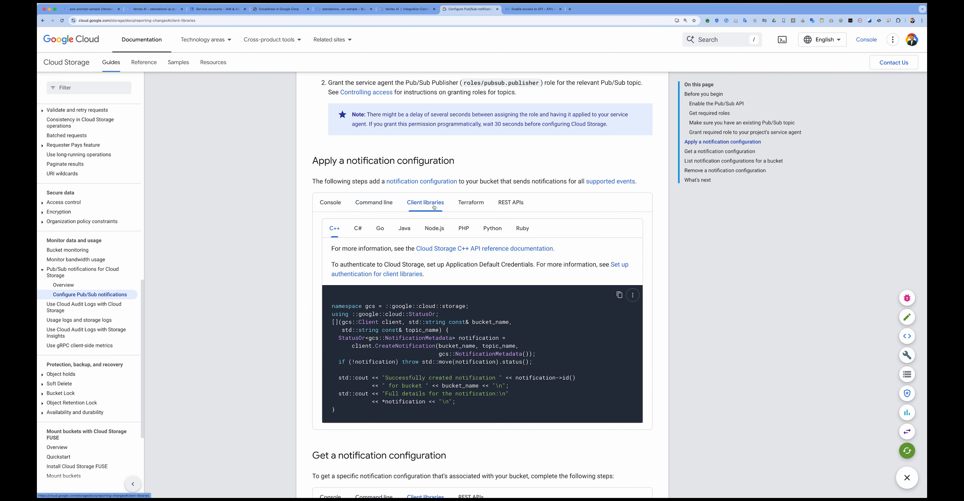
{"action": "left_click", "coordinate": [471, 204]}
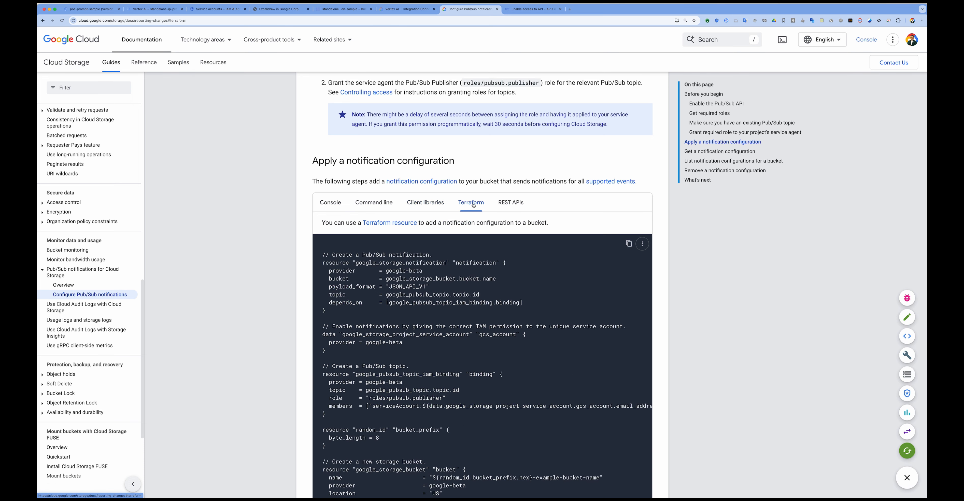
{"action": "left_click", "coordinate": [509, 202]}
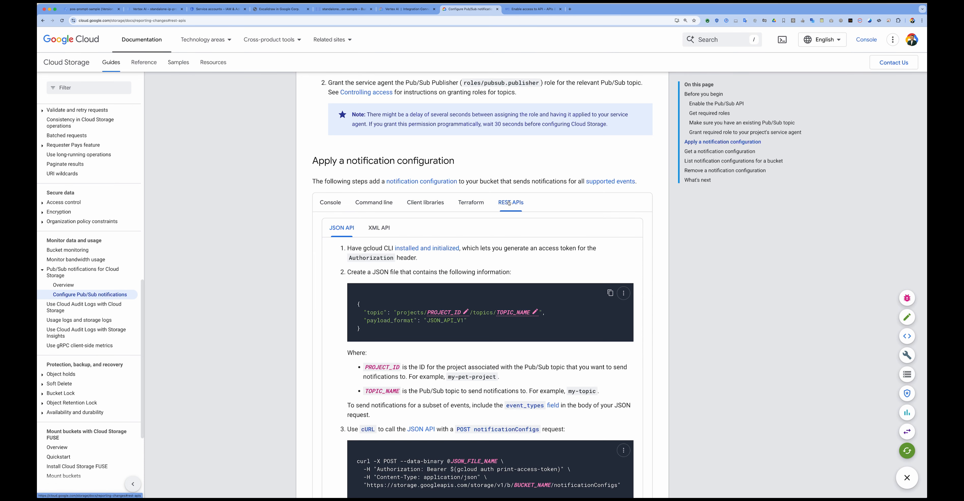
{"action": "left_click", "coordinate": [373, 207]}
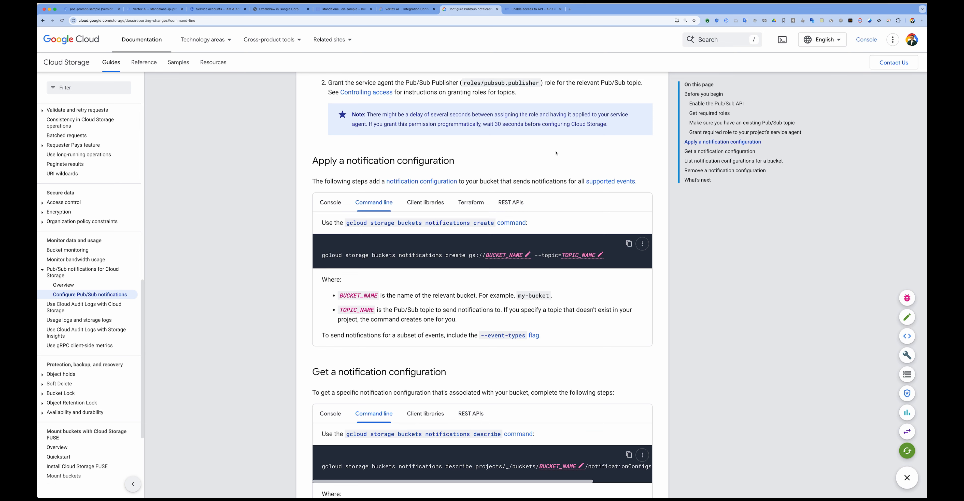
Step: Find Pub/Sub in the Cloud console and create the topic pos-new-file-gcs-topic with a default subscription
{"action": "left_click", "coordinate": [533, 9]}
{"action": "left_click", "coordinate": [421, 36]}
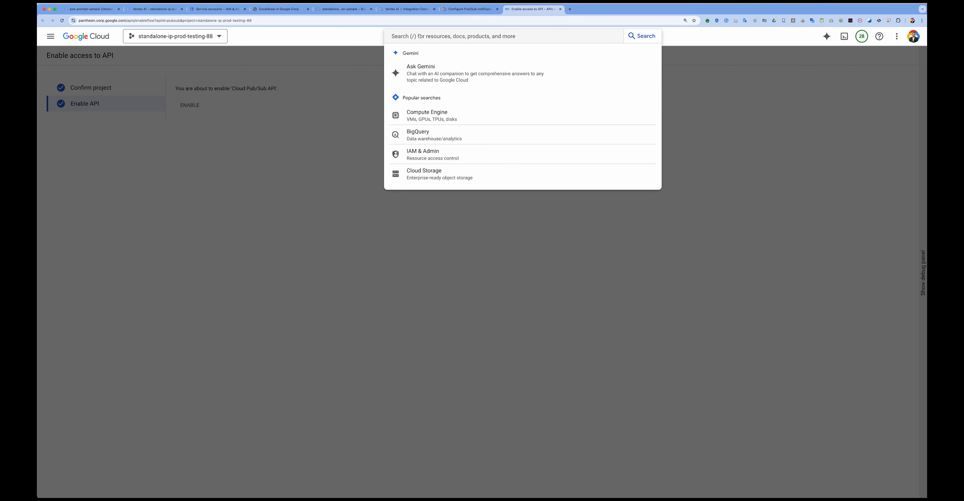
{"action": "type", "text": "pub/sub"}
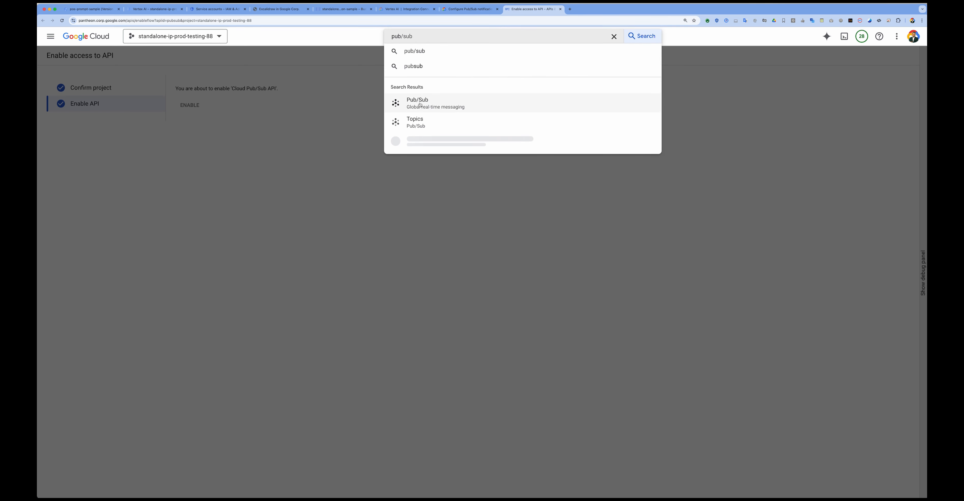
{"action": "left_click", "coordinate": [420, 105]}
{"action": "left_click", "coordinate": [220, 71]}
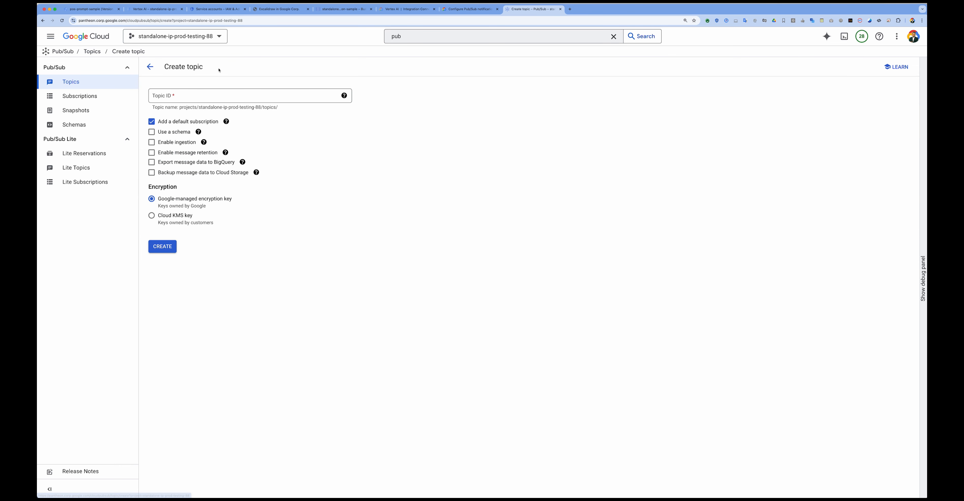
{"action": "type", "text": "pos-new-file-gcs-topic"}
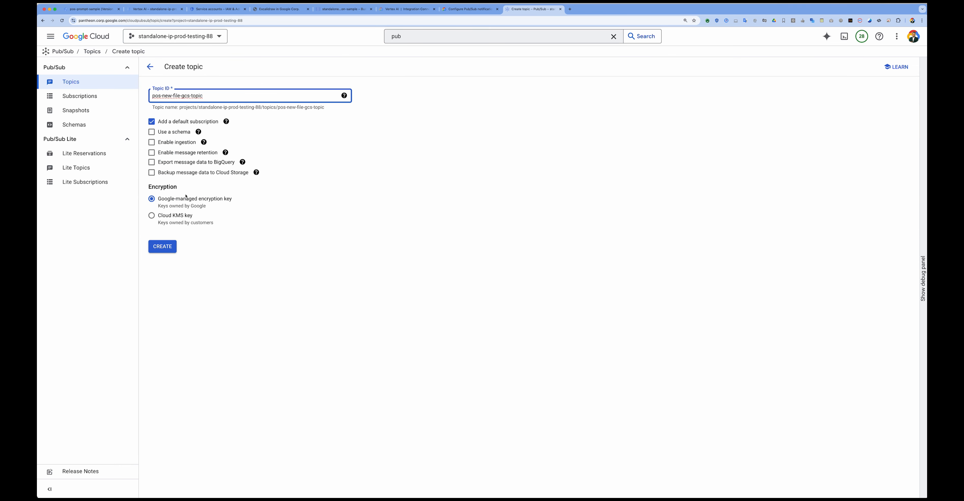
{"action": "left_click", "coordinate": [164, 247]}
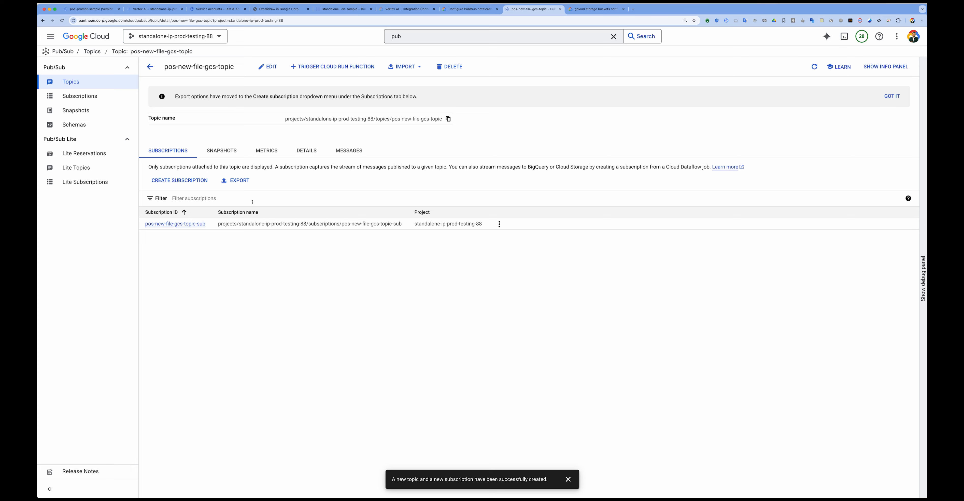
Step: Copy the new topic's full name and set it as TOPIC_NAME in the guide's gcloud notifications create command
{"action": "left_click", "coordinate": [449, 120]}
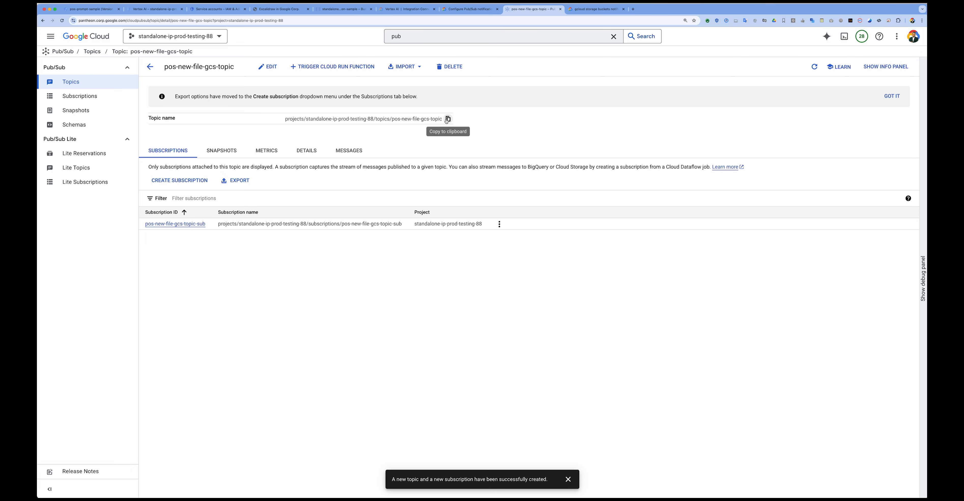
{"action": "key", "text": "ctrl+shift+Tab"}
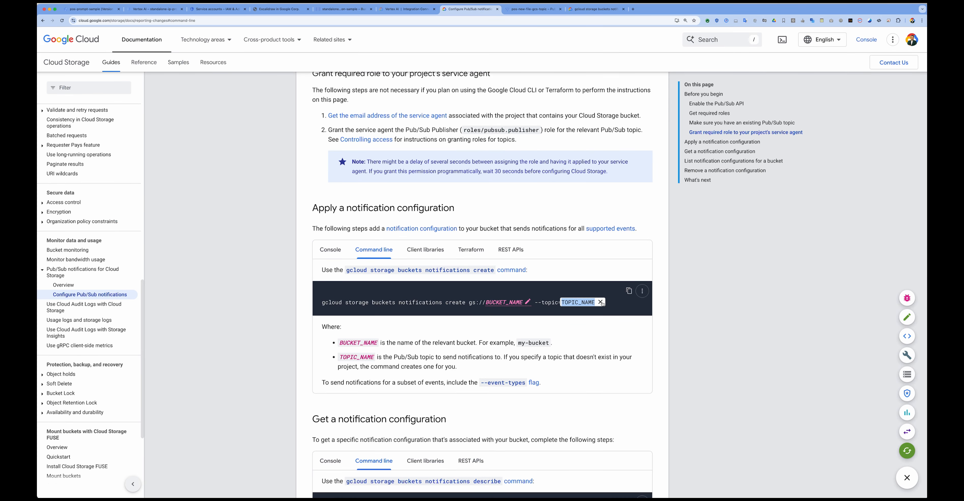
{"action": "key", "text": "super+v"}
{"action": "key", "text": "Return"}
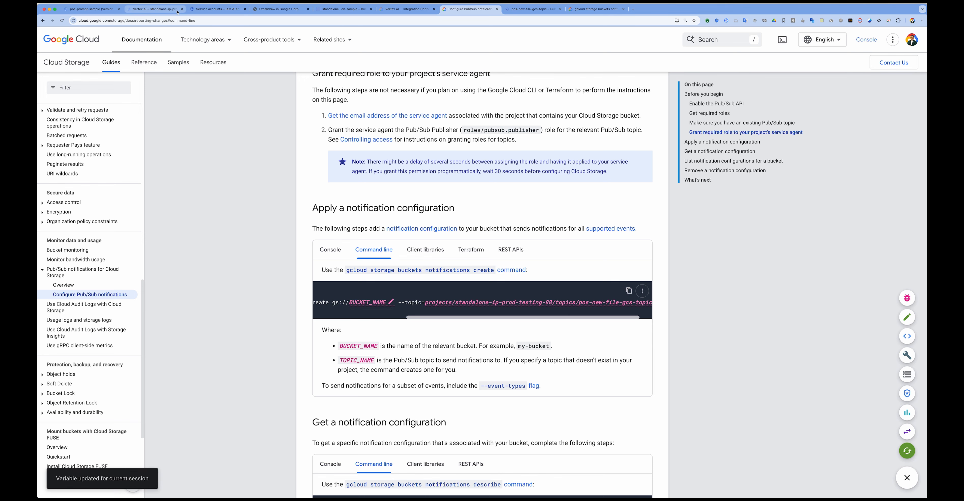
Step: Set BUCKET_NAME in the guide's command to standalone-ip-prod-testing-88-app-integration-sample, copied from the bucket details, and copy the completed command
{"action": "left_click", "coordinate": [344, 10]}
{"action": "triple_click", "coordinate": [231, 94]}
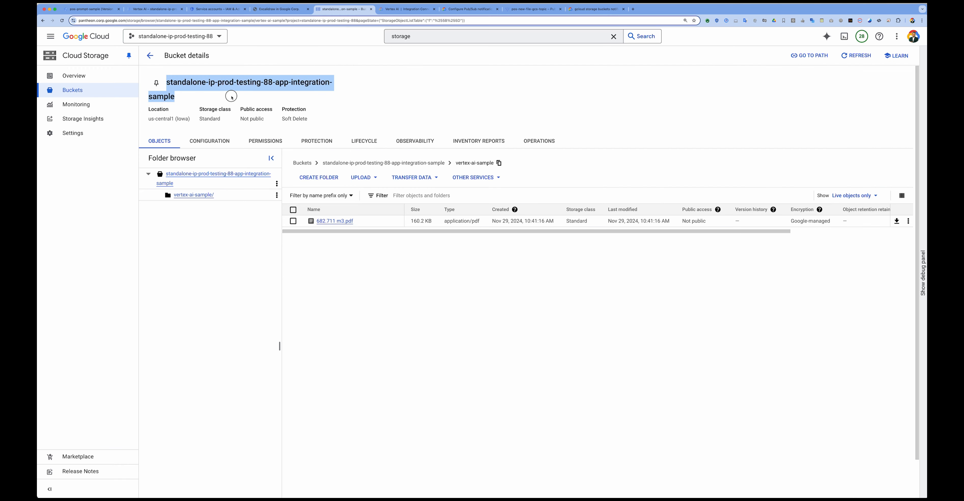
{"action": "key", "text": "super+c"}
{"action": "left_click", "coordinate": [470, 10]}
{"action": "left_click", "coordinate": [392, 302]}
{"action": "key", "text": "super+v"}
{"action": "key", "text": "Return"}
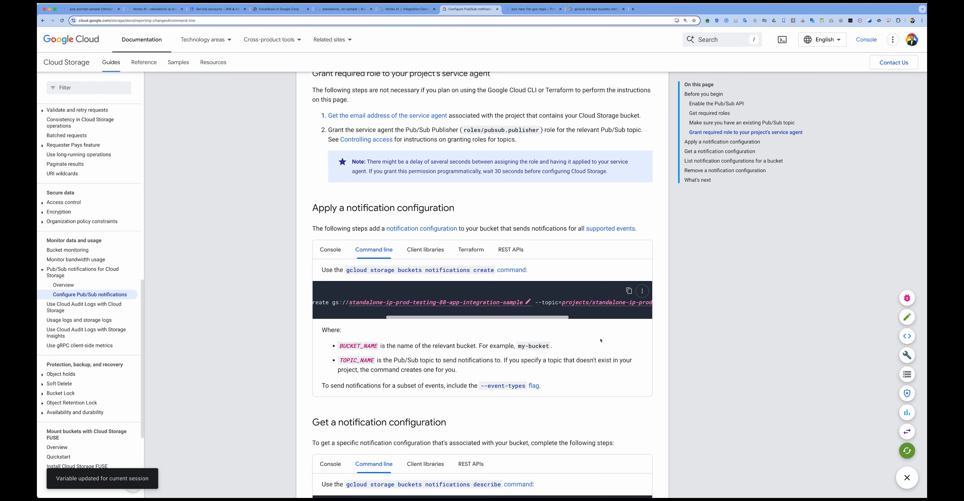
{"action": "left_click", "coordinate": [628, 290]}
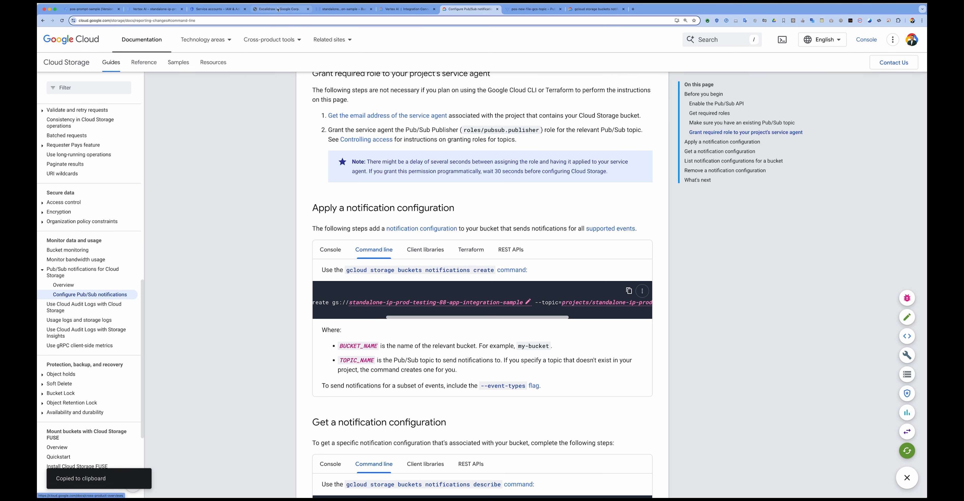
Step: Run the copied gcloud notifications create command in Cloud Shell for the standalone-ip-prod-testing-88-app-integration-sample bucket and the pos-new-file-gcs-topic topic
{"action": "left_click", "coordinate": [217, 9]}
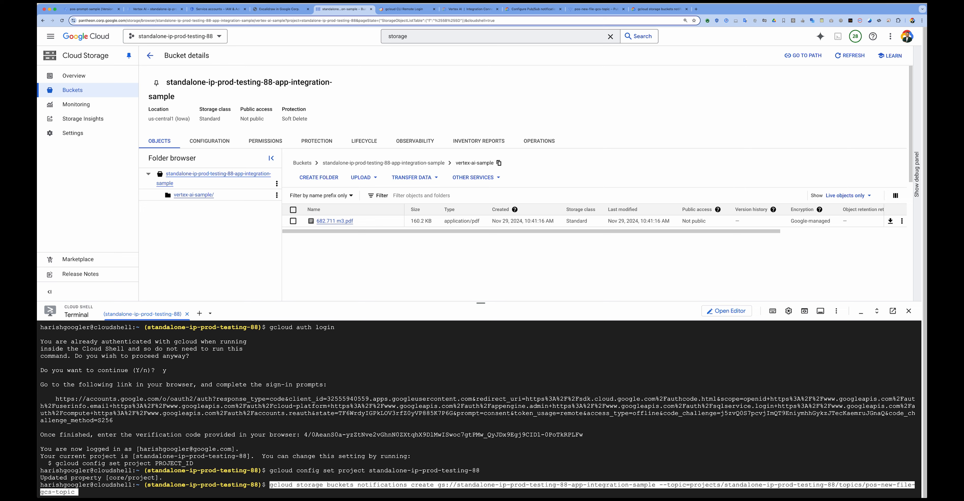
{"action": "key", "text": "Return"}
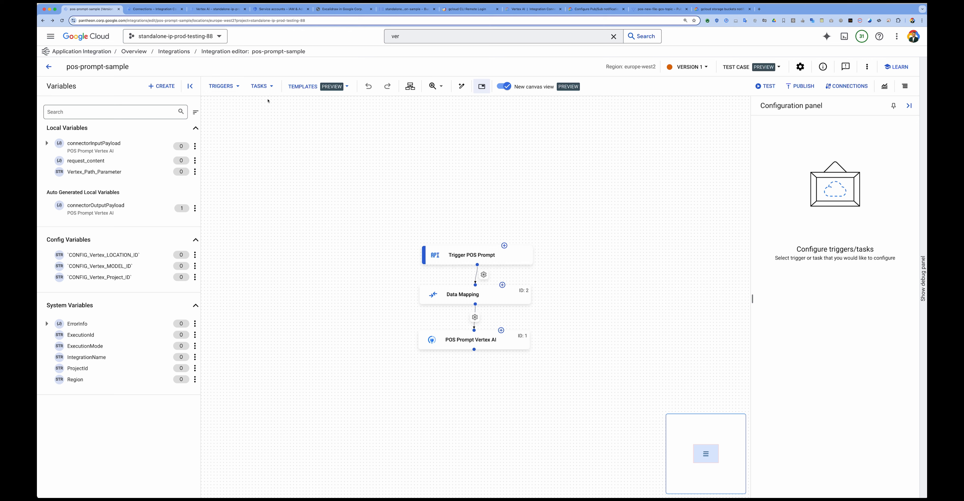
Step: Add a Cloud Pub/Sub trigger to pos-prompt-sample with topic projects/standalone-ip-prod-testing-88/topics/pos-new-file-gcs-topic and service account vertex-ai-app-integration-sa
{"action": "left_click", "coordinate": [224, 87]}
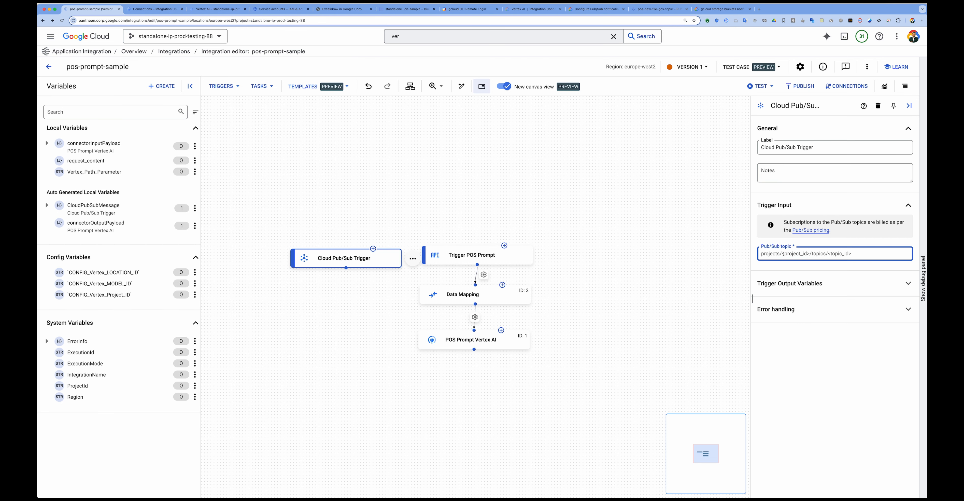
{"action": "key", "text": "super+v"}
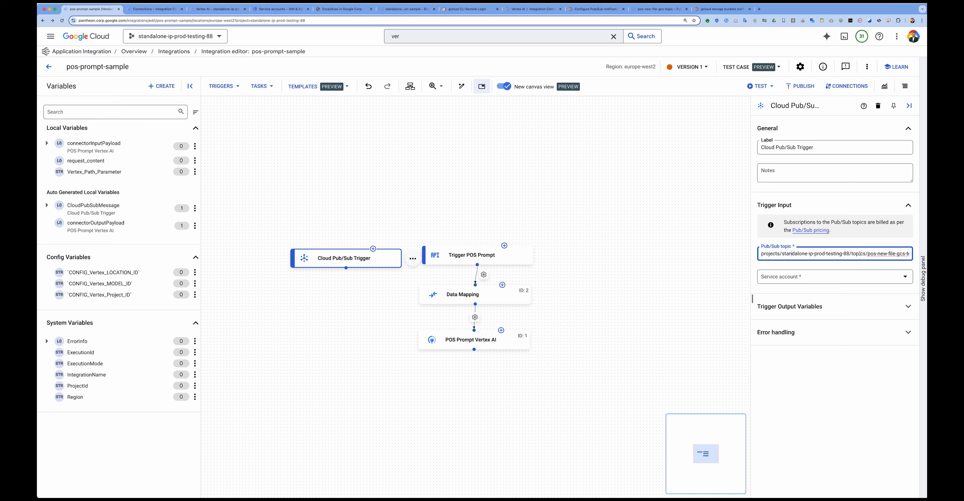
{"action": "left_click", "coordinate": [814, 277]}
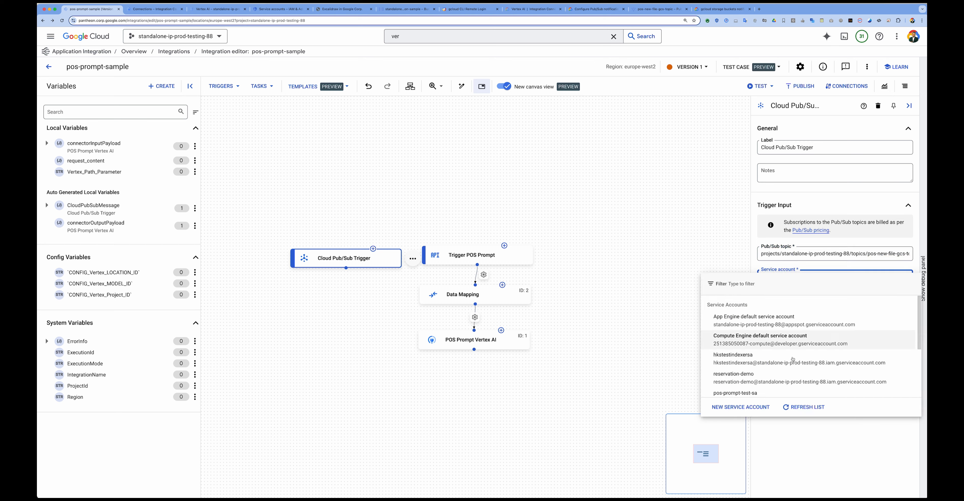
{"action": "scroll", "coordinate": [743, 370], "scroll_direction": "down", "scroll_amount": 2}
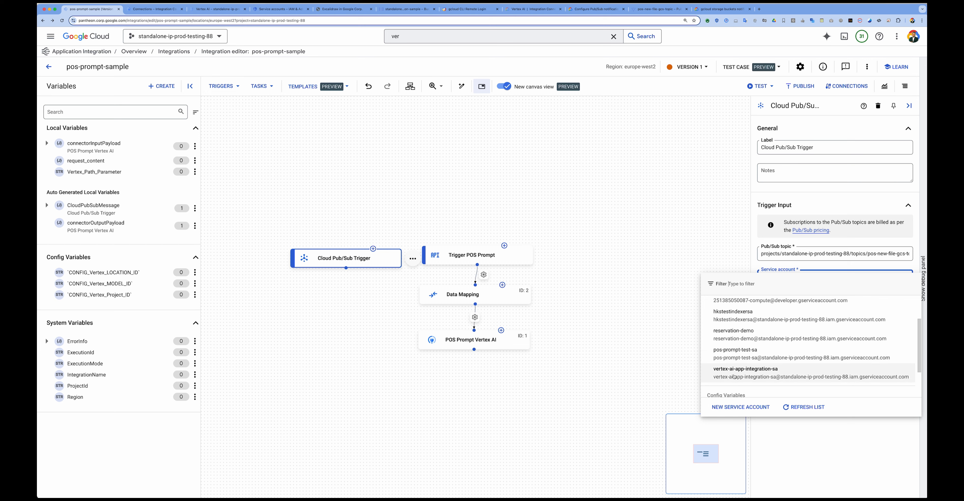
{"action": "left_click", "coordinate": [763, 374]}
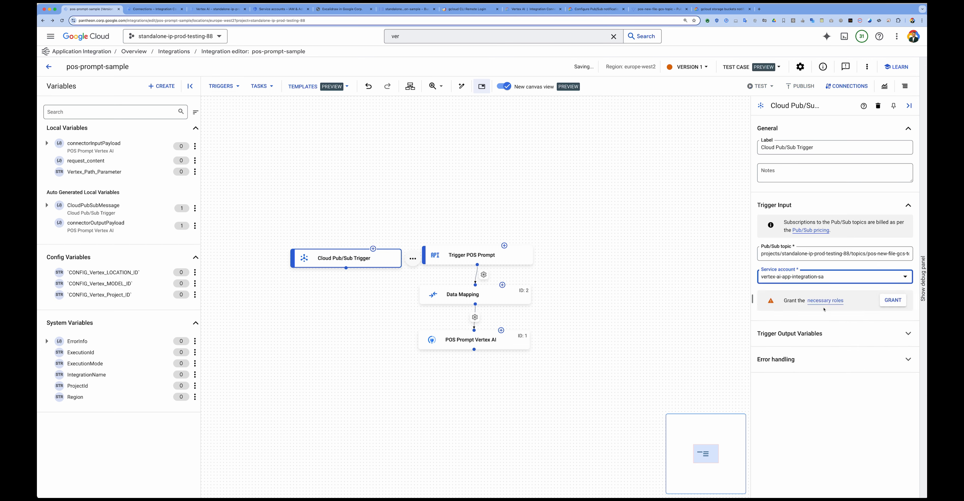
Step: Review the IAM roles the Cloud Pub/Sub trigger requires in the documentation and grant them for the selected service account
{"action": "left_click", "coordinate": [838, 300]}
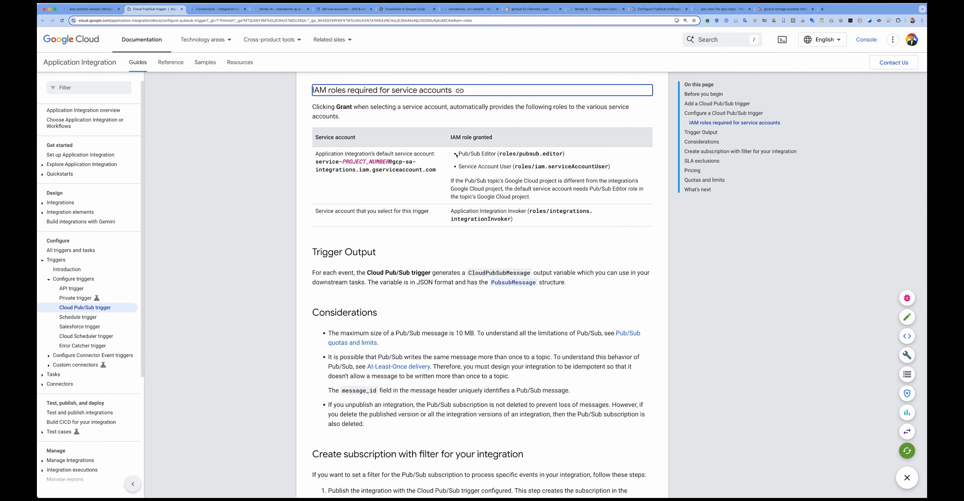
{"action": "left_click", "coordinate": [90, 9]}
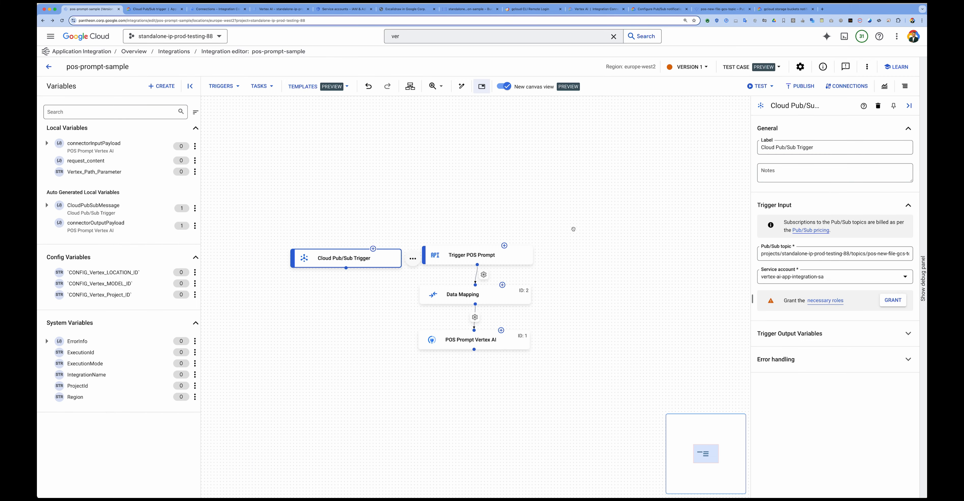
{"action": "left_click", "coordinate": [895, 304]}
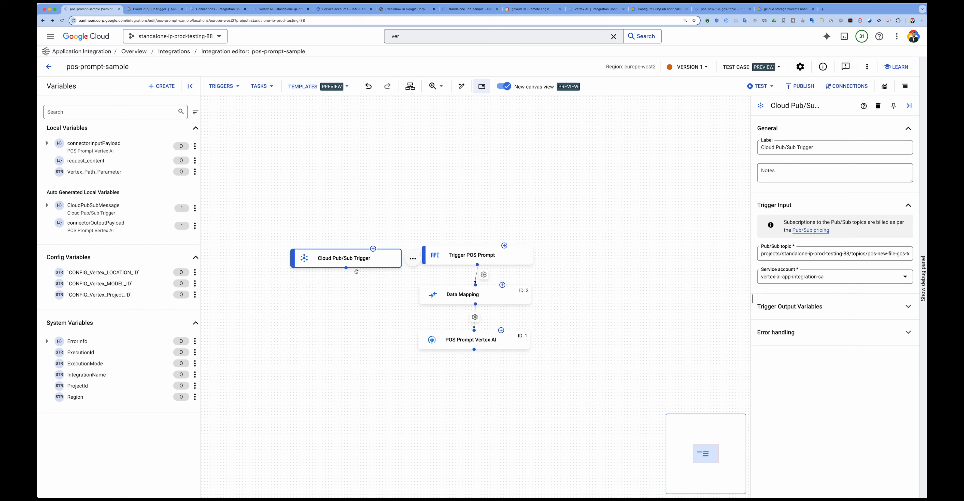
Step: Connect the Cloud Pub/Sub trigger to the Data Mapping task and publish the integration
{"action": "left_click_drag", "start_coordinate": [346, 268], "coordinate": [475, 284]}
{"action": "left_click", "coordinate": [780, 188]}
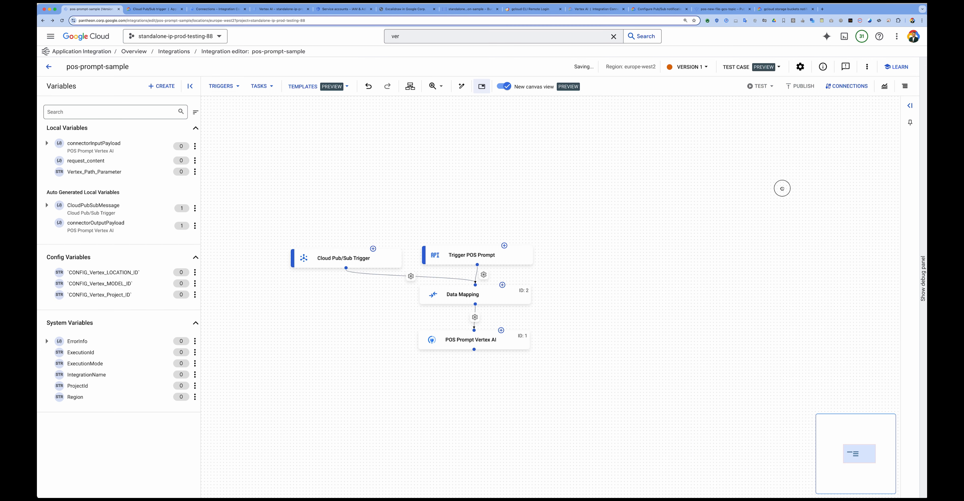
{"action": "left_click", "coordinate": [801, 86]}
{"action": "left_click", "coordinate": [567, 353]}
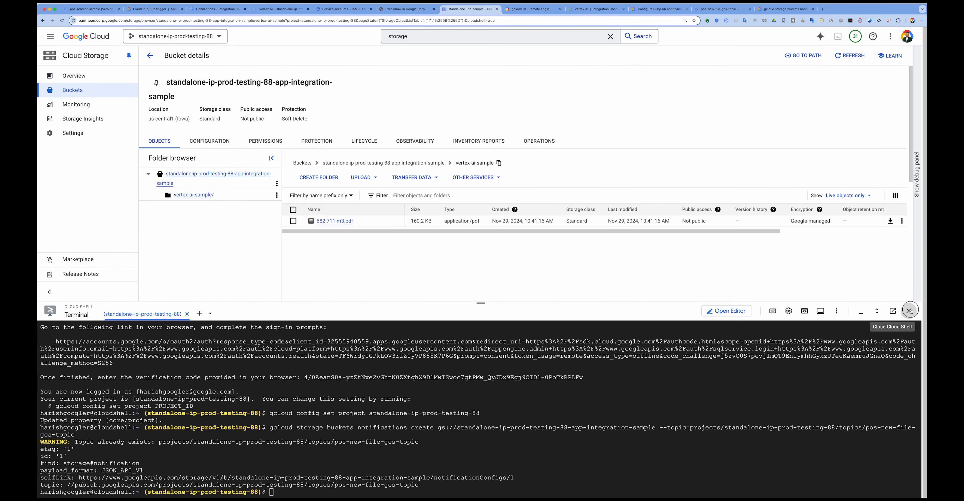
Step: Close Cloud Shell on the bucket page and upload the 682.711 m3 PDF from Downloads to the vertex-ai-sample folder
{"action": "left_click", "coordinate": [910, 311]}
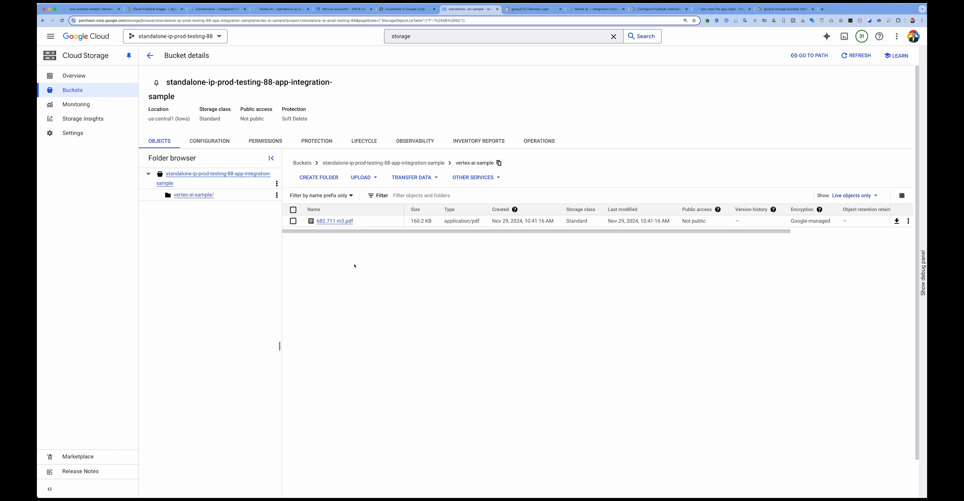
{"action": "left_click", "coordinate": [362, 178]}
{"action": "left_click", "coordinate": [370, 195]}
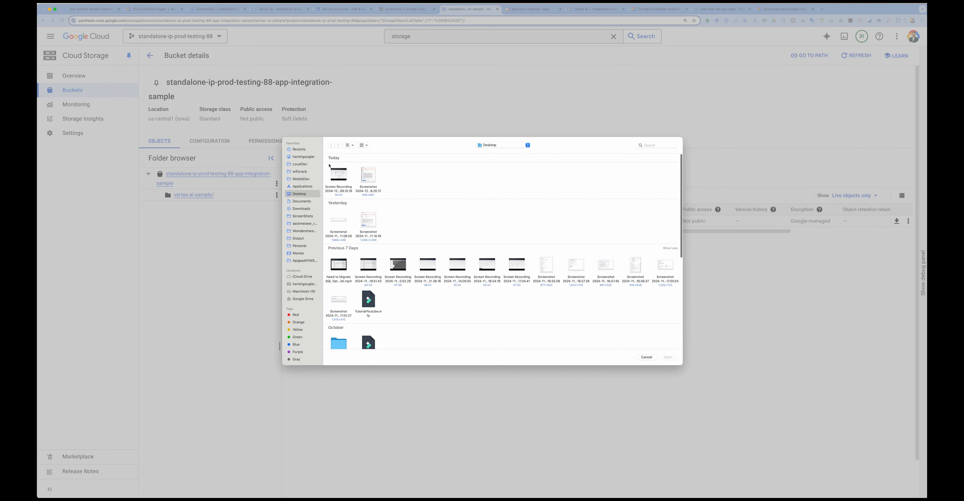
{"action": "left_click", "coordinate": [301, 208]}
{"action": "double_click", "coordinate": [368, 176]}
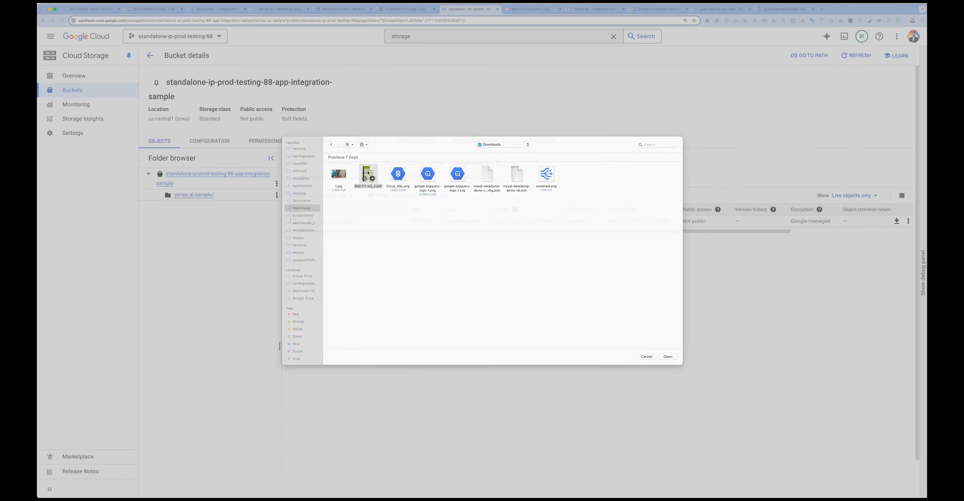